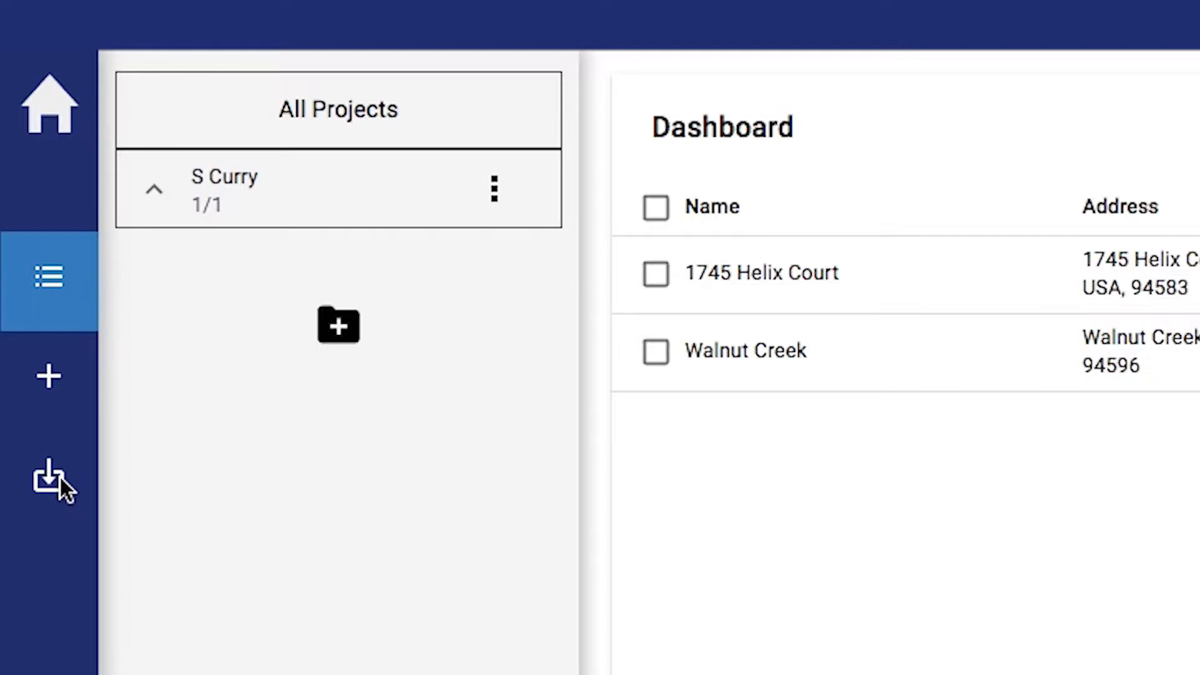
Start a new project from the import panel, leaving Project Type on Worksheet after trying MapView
click(60, 479)
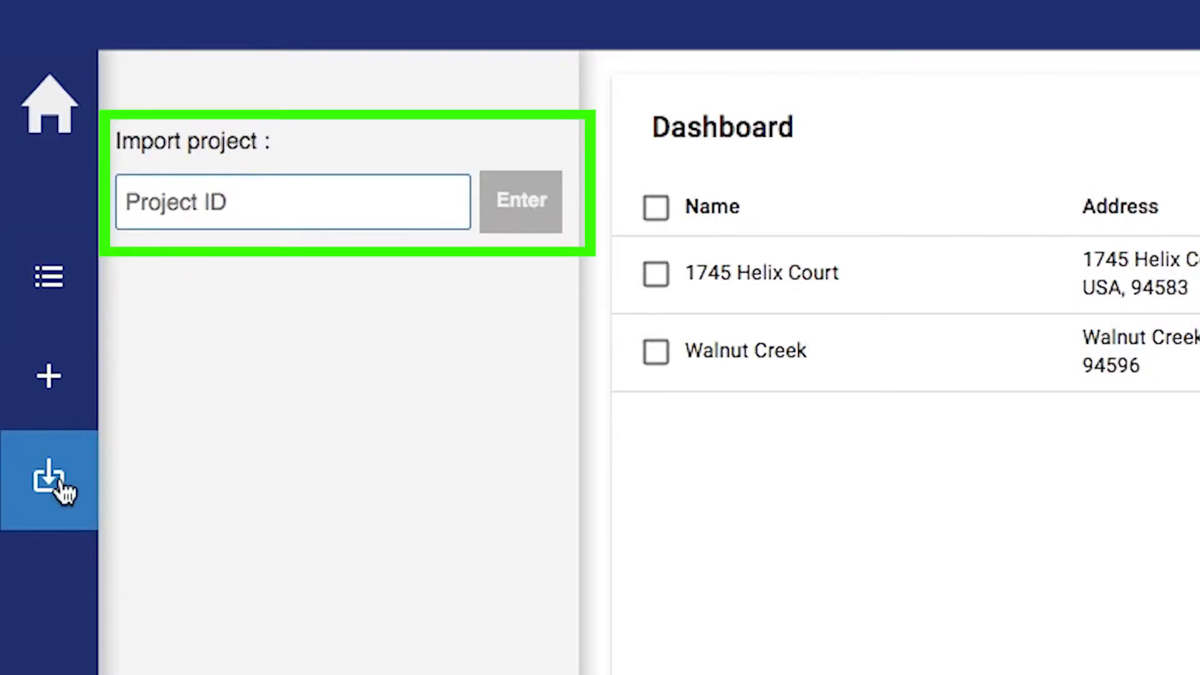
click(66, 403)
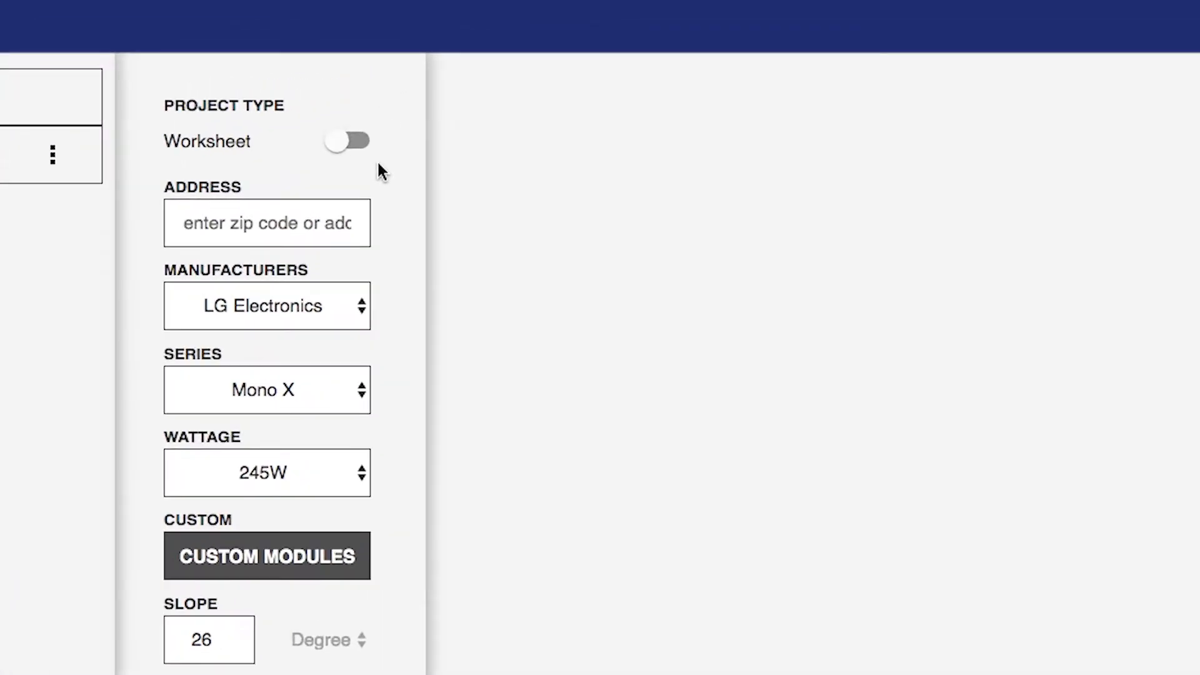
click(346, 153)
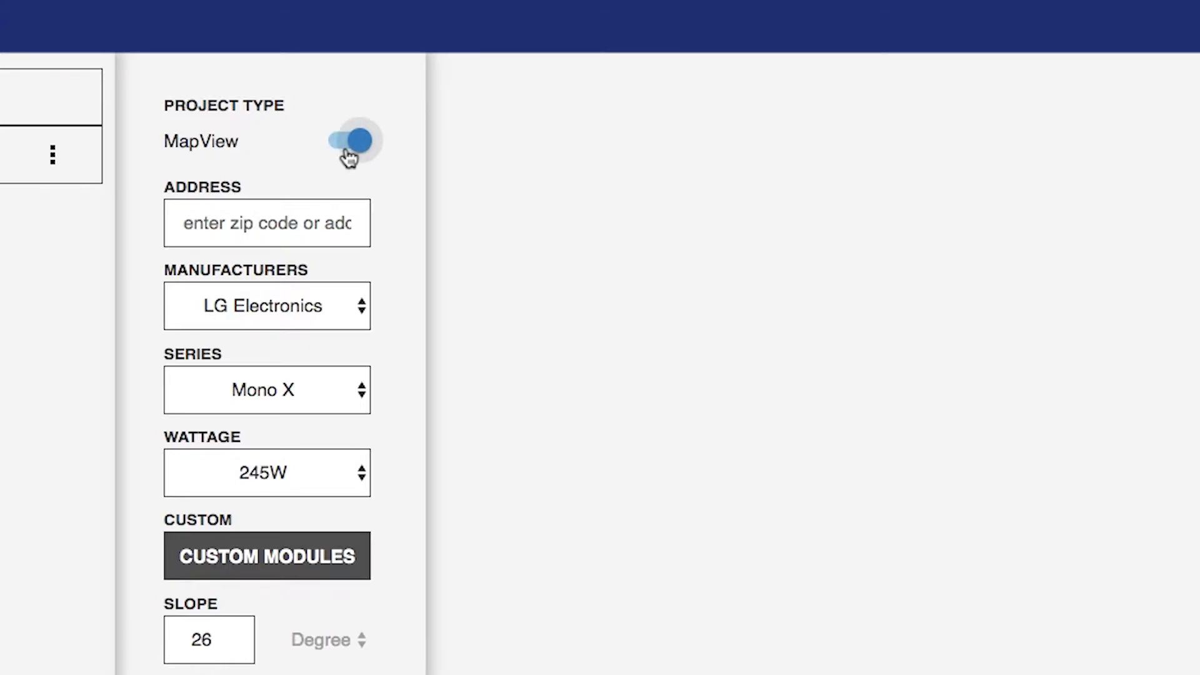
click(349, 157)
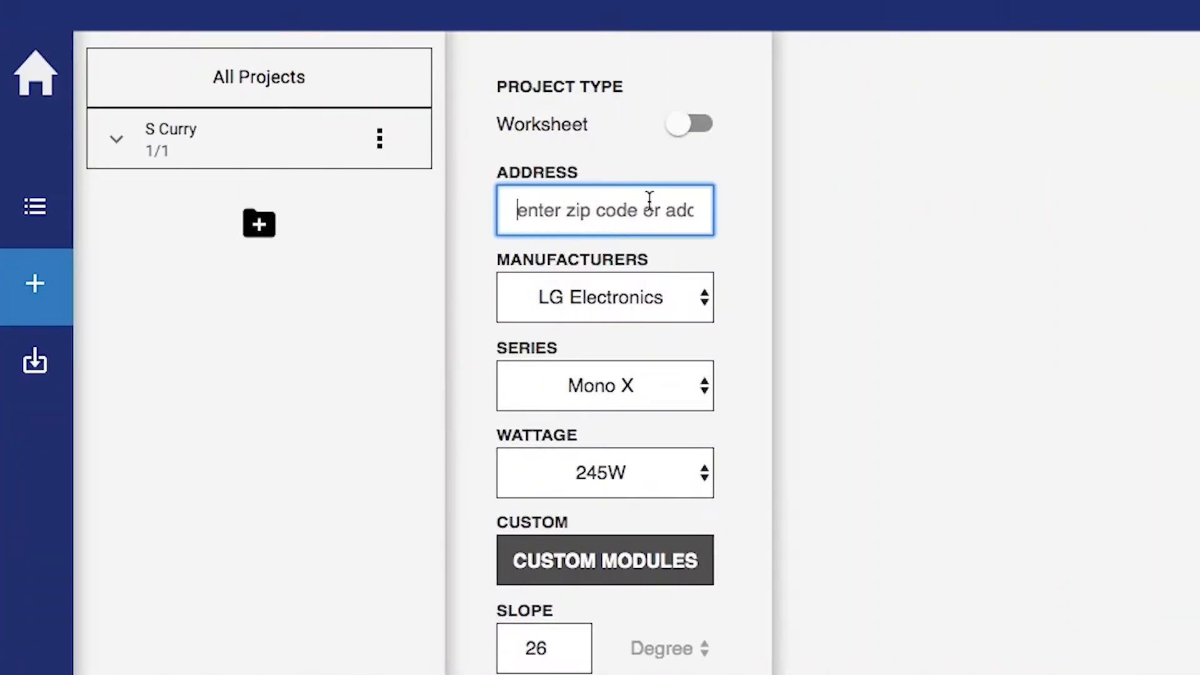
Enter the zip code, pick the Walnut Creek address, and choose LG Electronics NeON 2 Black 315W modules
text(g4596)
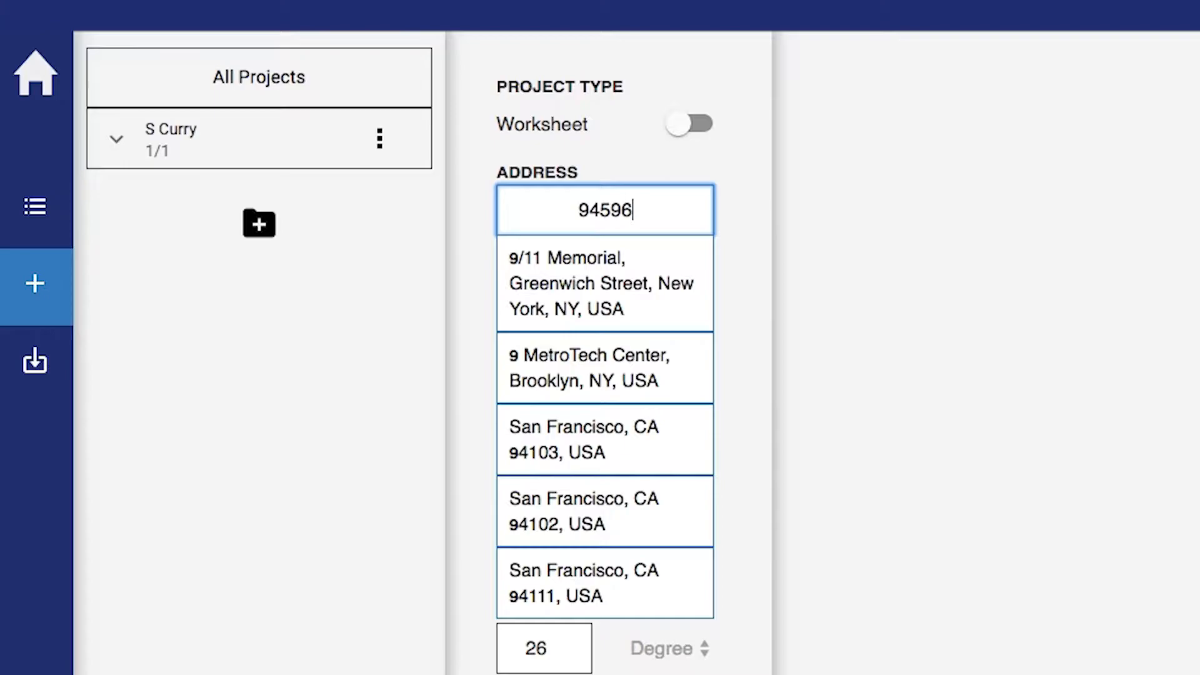
click(643, 261)
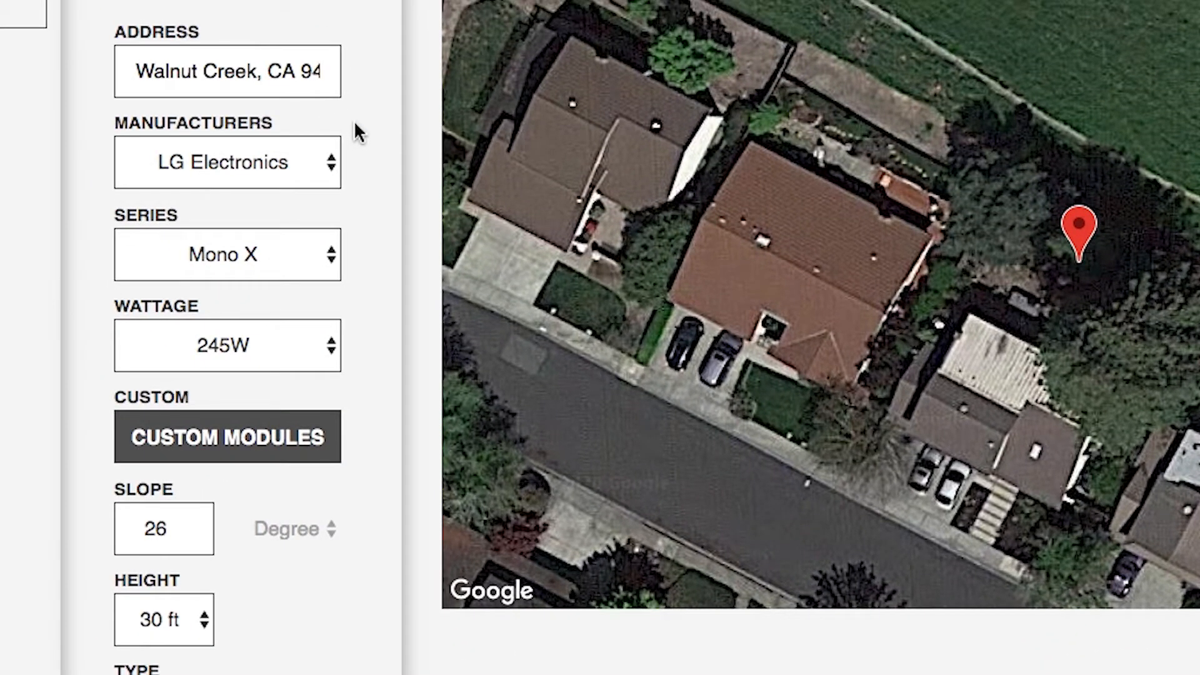
click(331, 165)
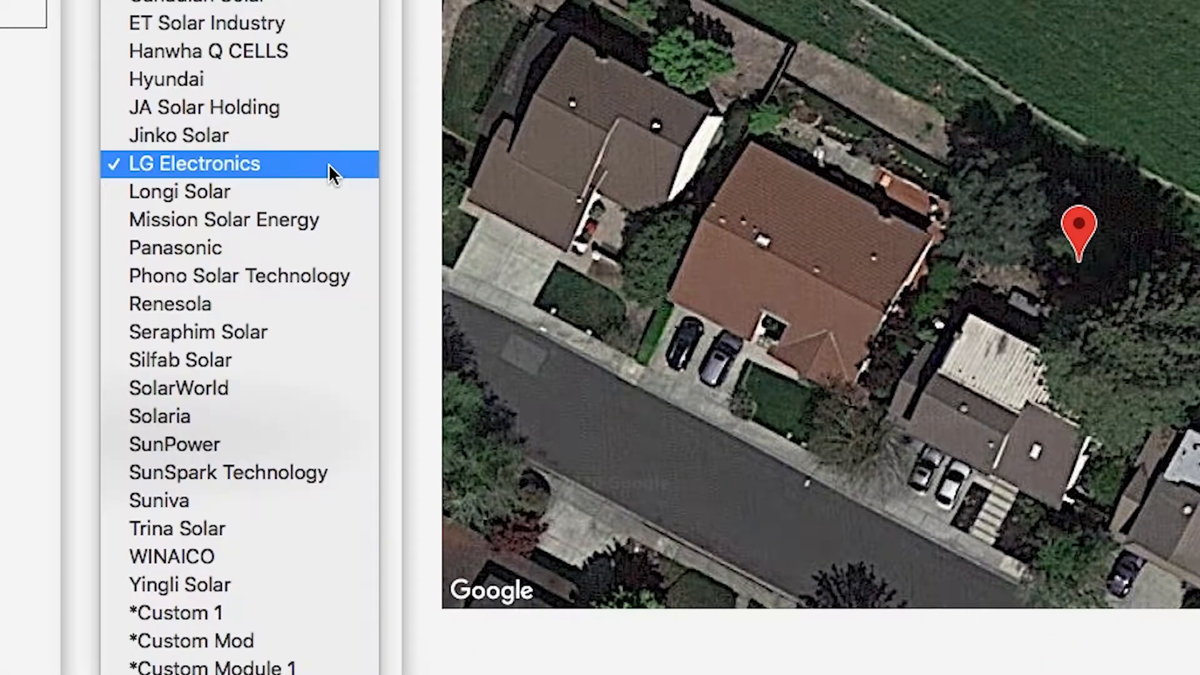
click(329, 163)
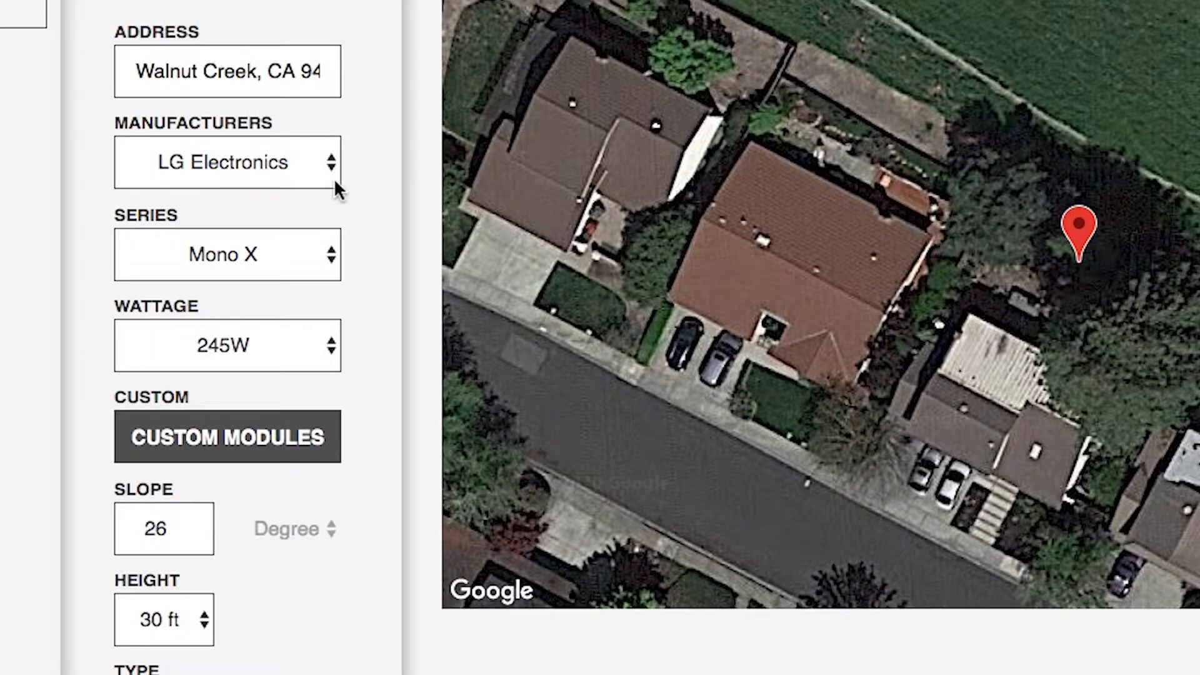
click(332, 255)
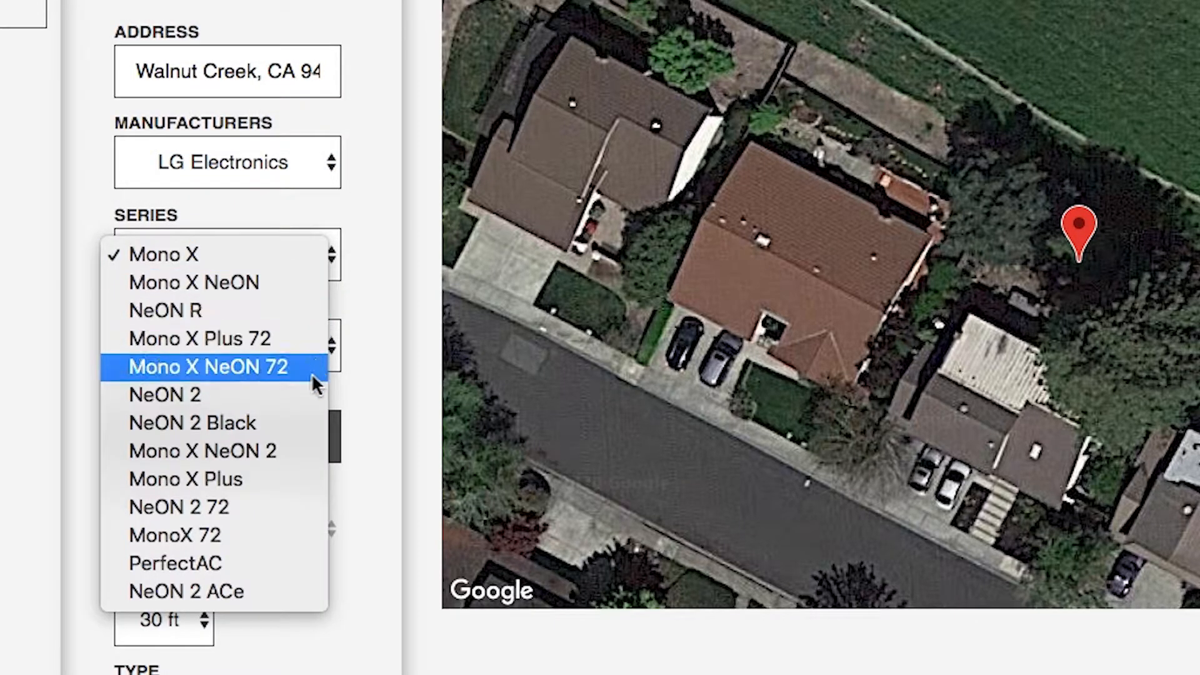
click(307, 418)
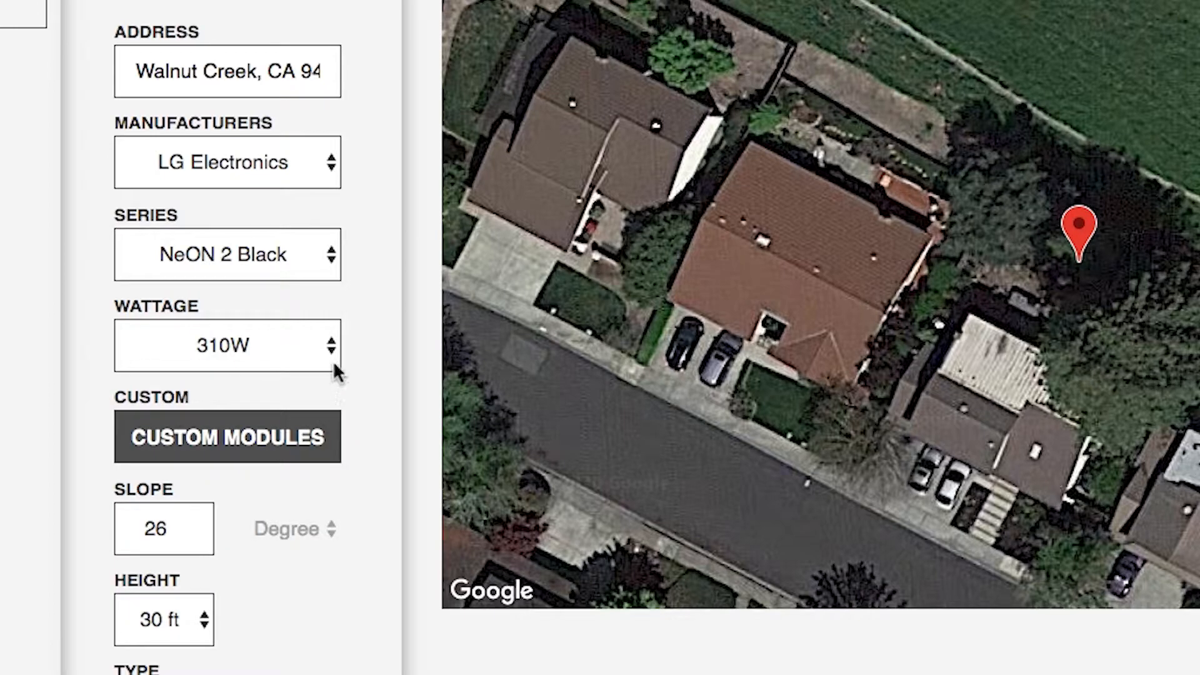
click(334, 362)
click(330, 374)
Start a custom module named Custom Mod 3 with module number 123420 and 270 W power
click(318, 423)
text(Custom Mod 3)
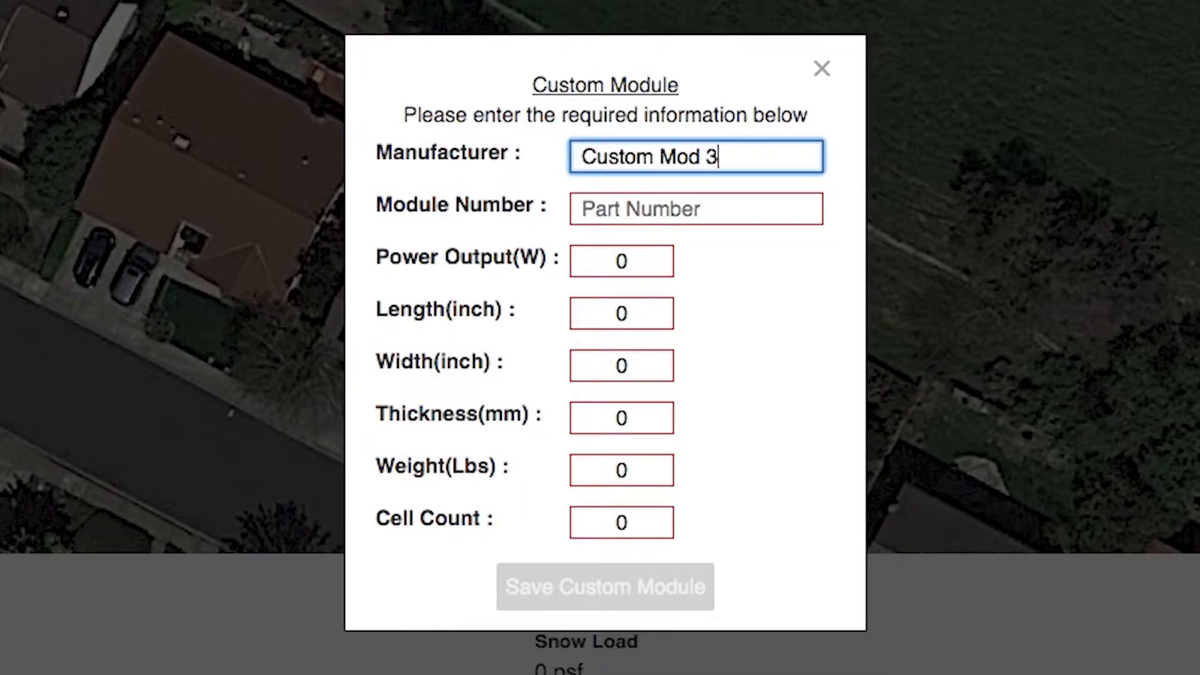
key(Tab)
text(123420)
key(Tab)
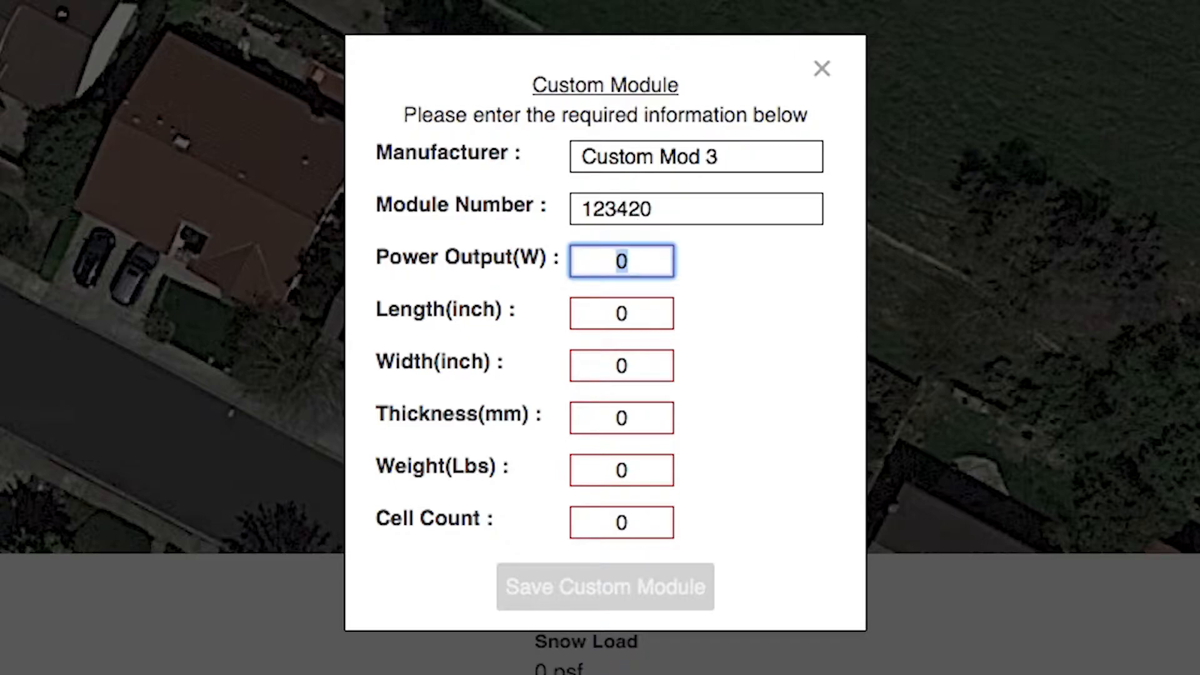
text(270)
Give it 64 x 39 in size, 35 mm thickness, 40 lbs and 60 cells, then save it
key(Tab)
text(64)
key(Tab)
text(39)
key(Tab)
text(35)
key(Tab)
text(40)
key(Tab)
text(60)
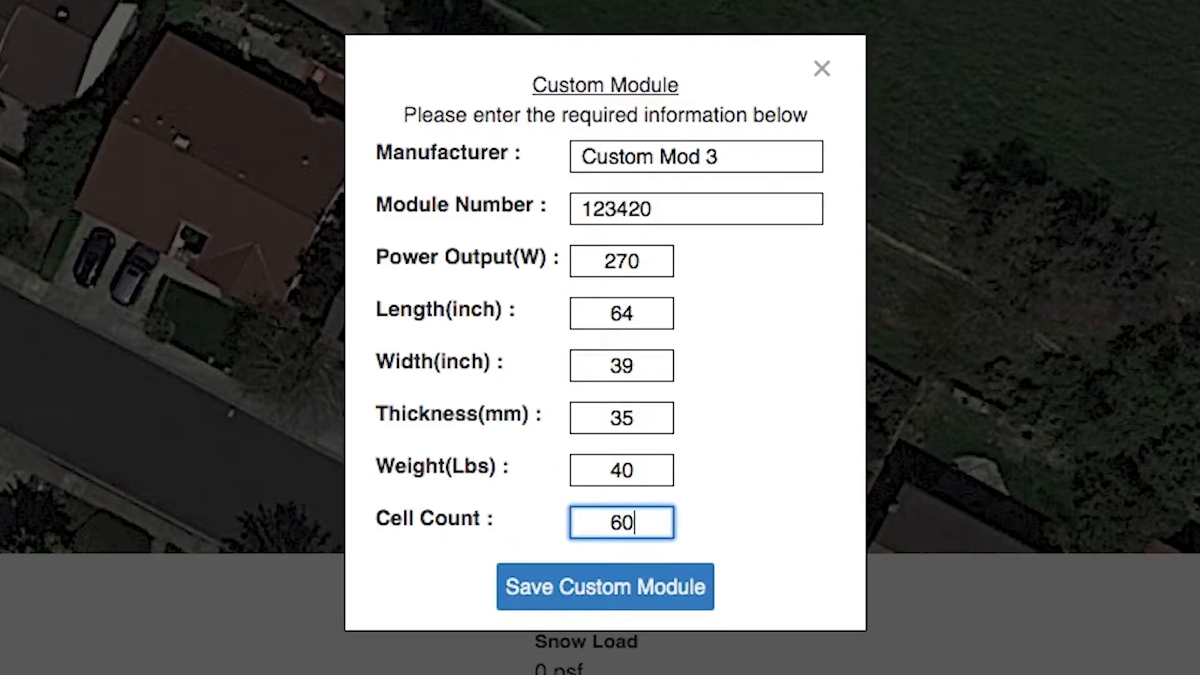
click(588, 582)
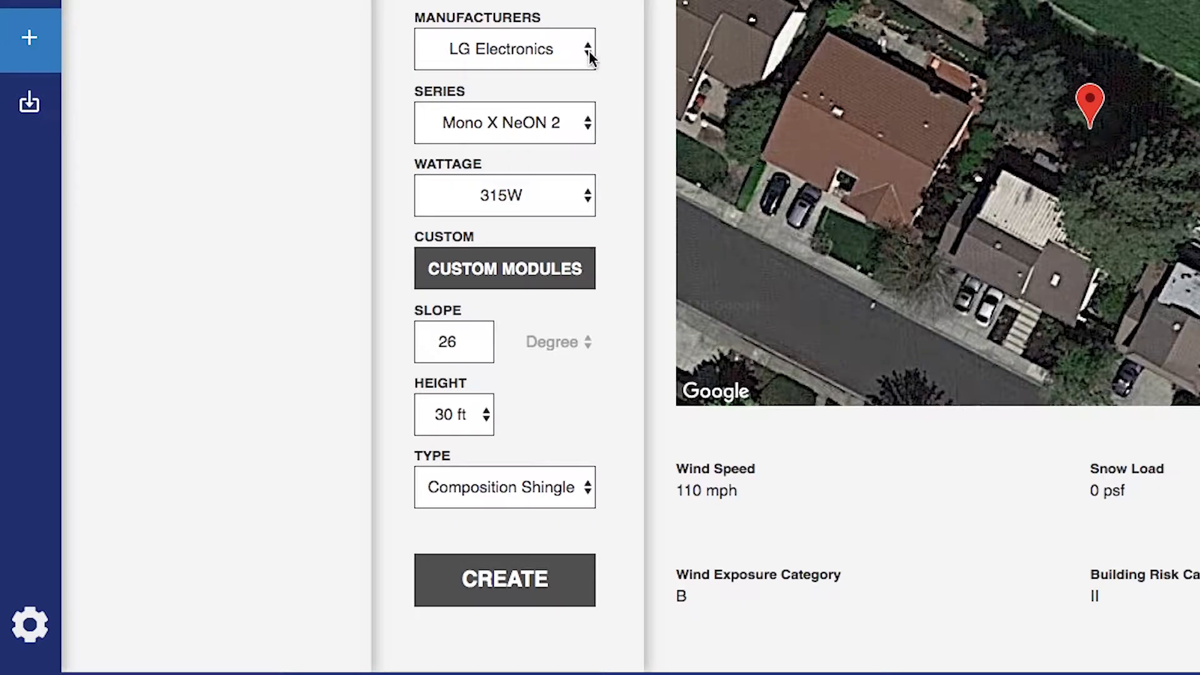
Choose the Custom Mod 3 modules and change the roof slope to 23 degrees
click(589, 50)
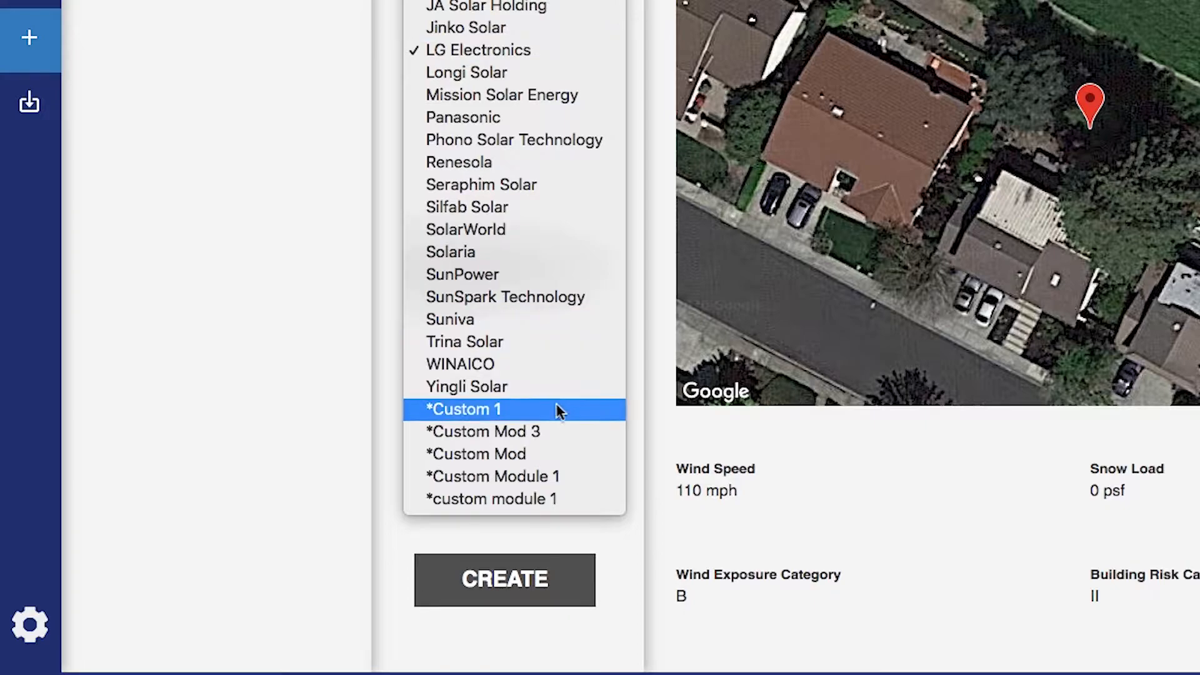
click(551, 427)
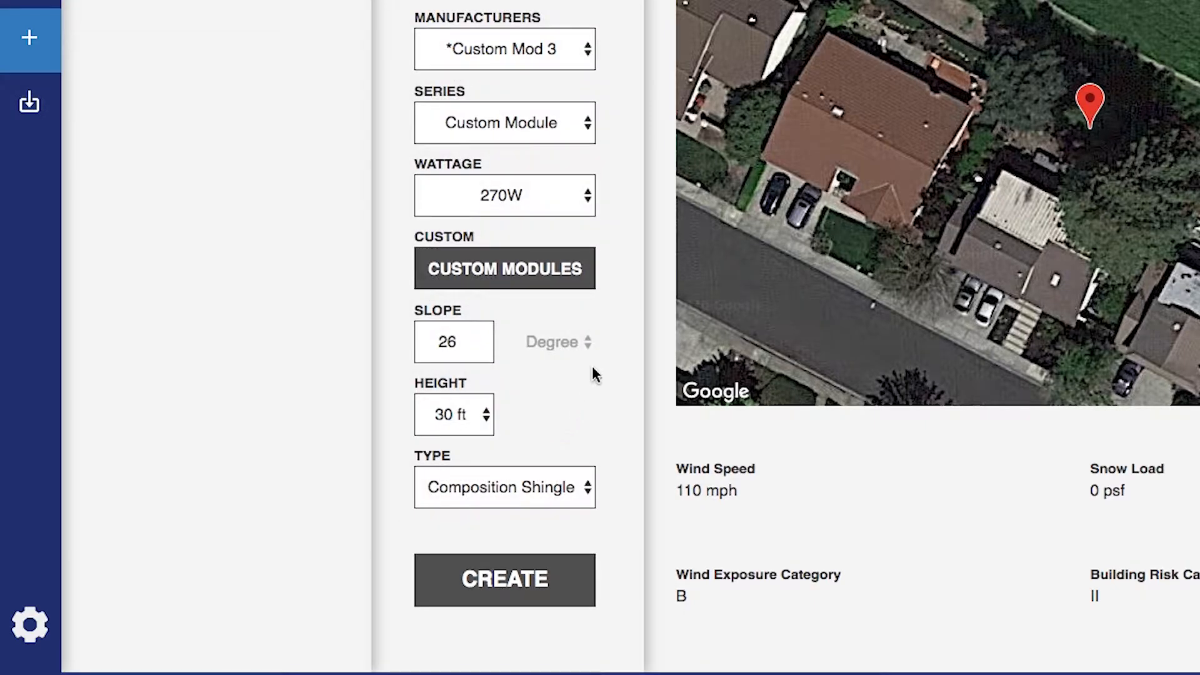
click(588, 344)
click(587, 364)
click(455, 342)
key(BackSpace)
text(3)
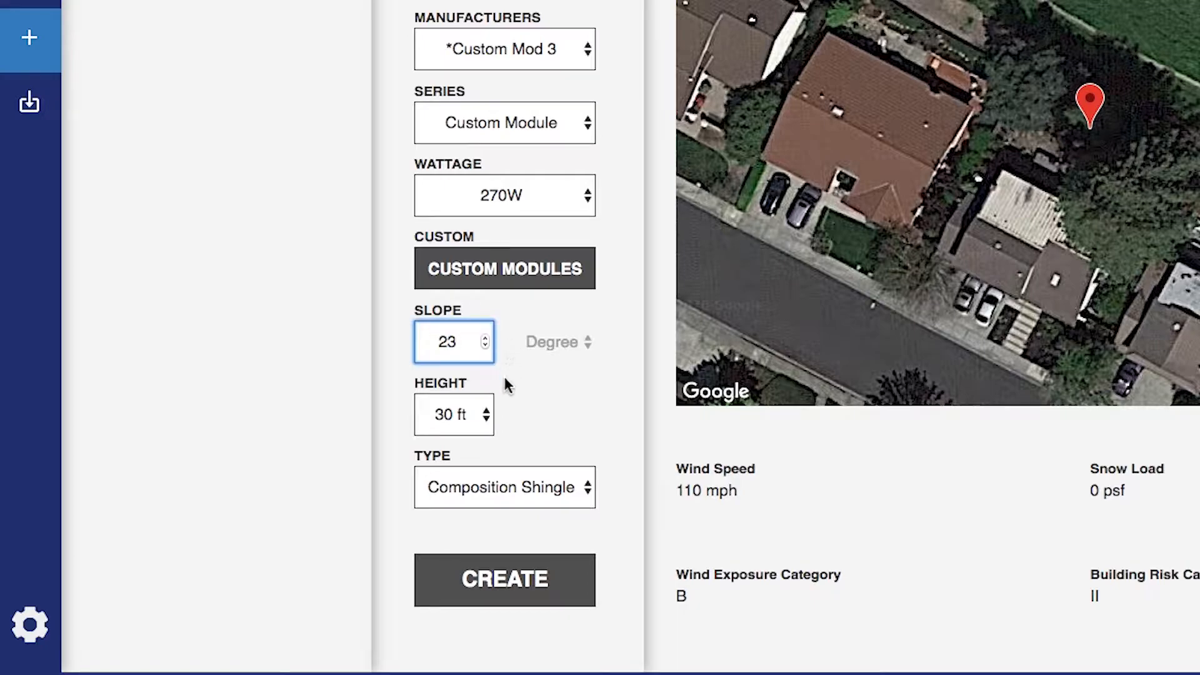
Keep 30 ft building height and Composition Shingle roof, then create the project
click(490, 420)
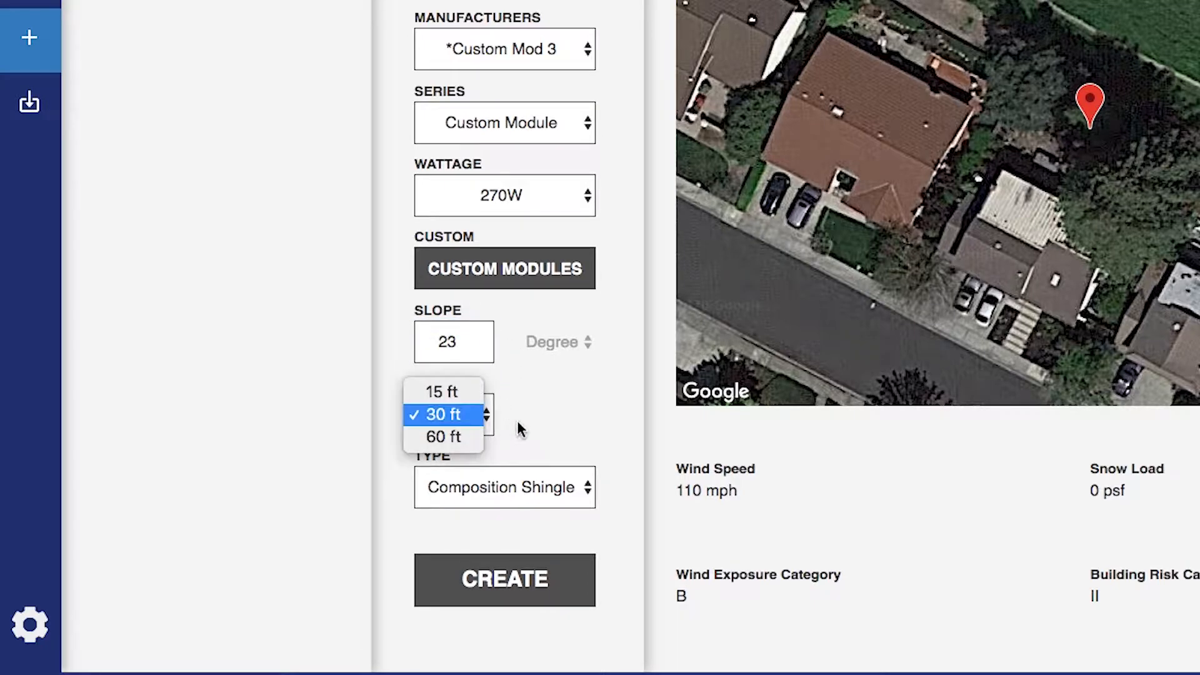
click(521, 430)
click(586, 488)
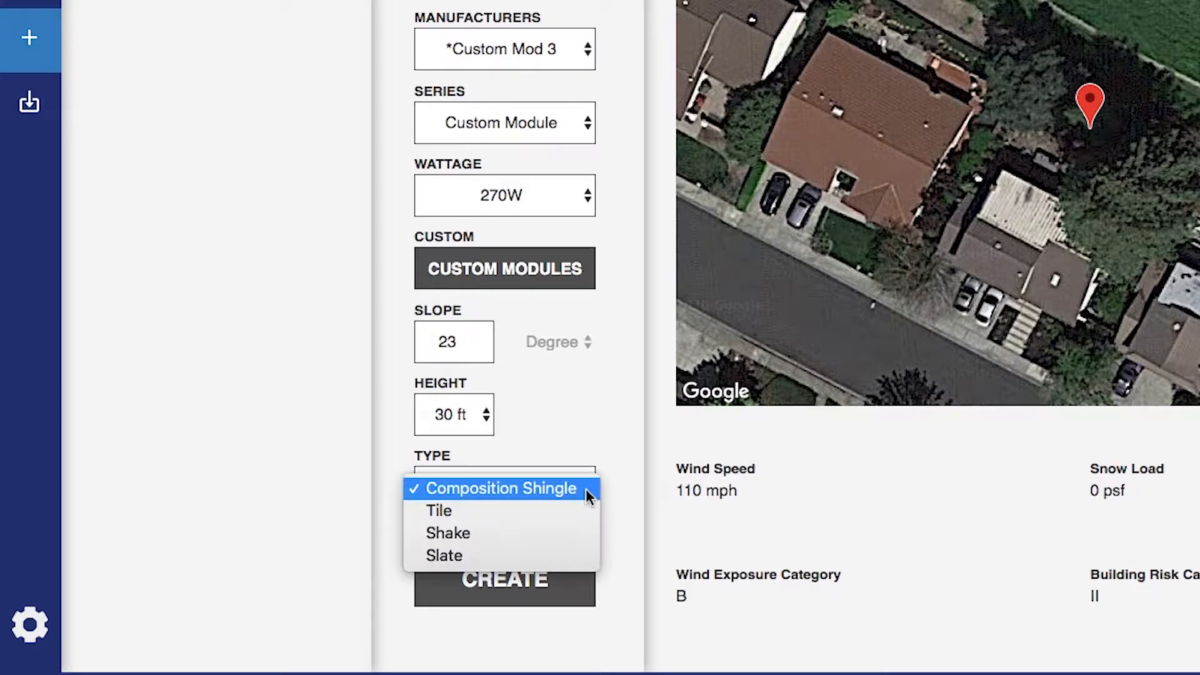
click(588, 494)
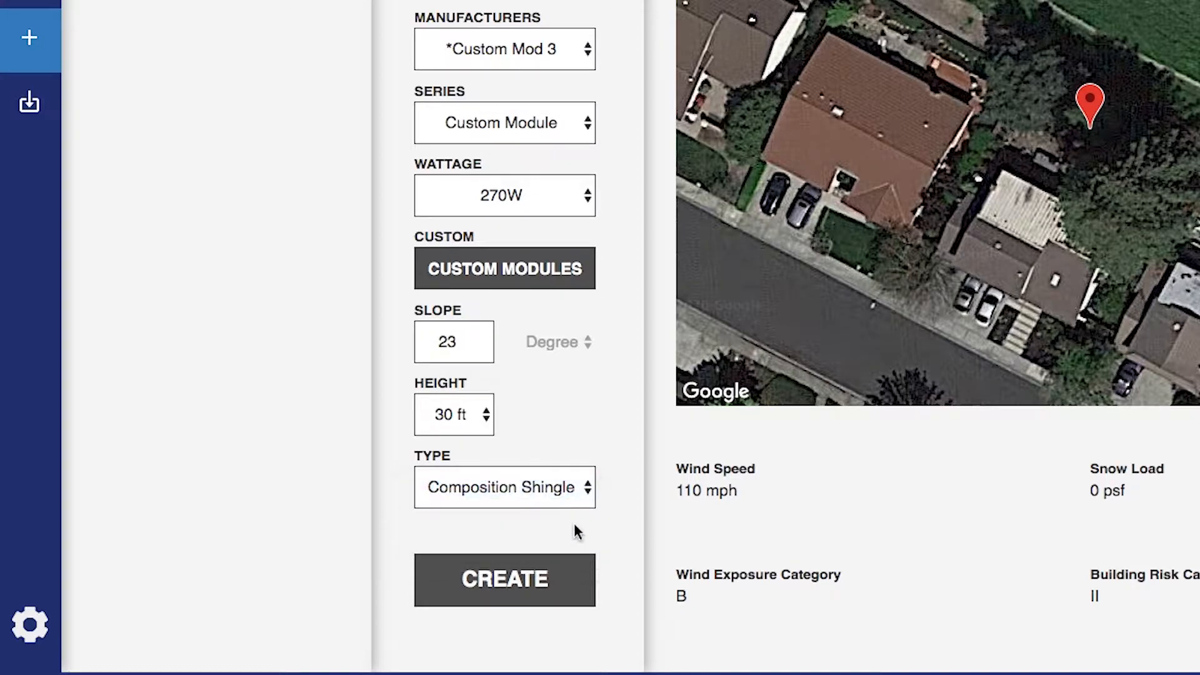
click(567, 594)
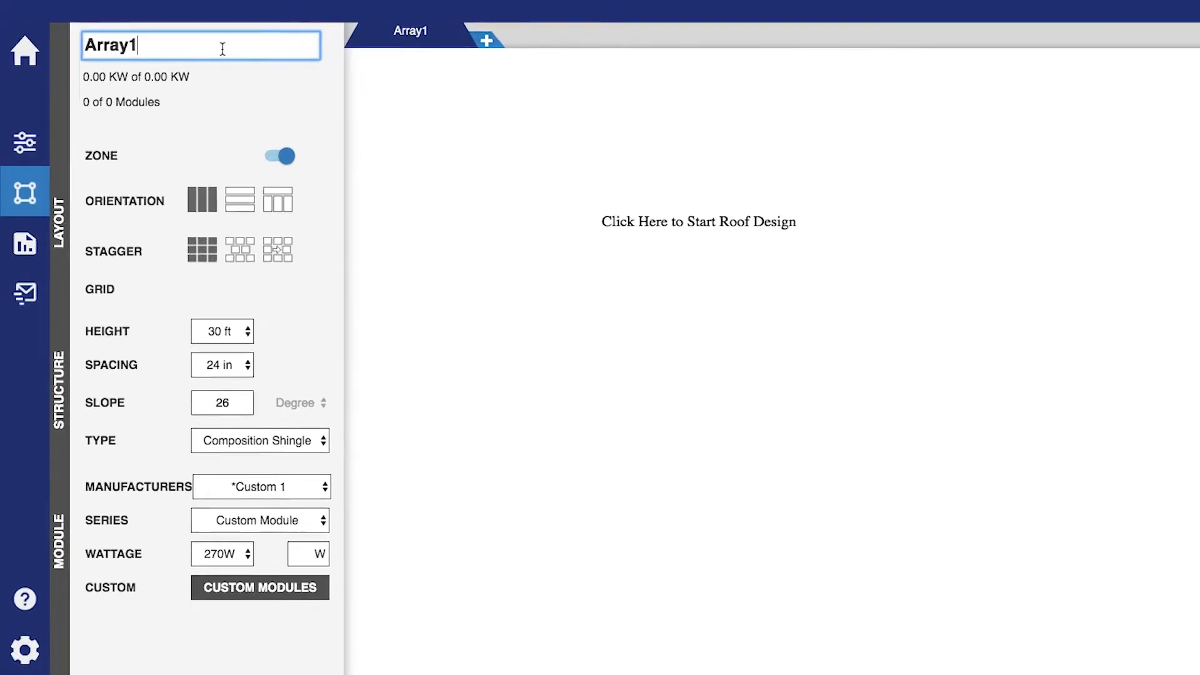
Rename the array to the customer's name
drag(223, 49, 79, 45)
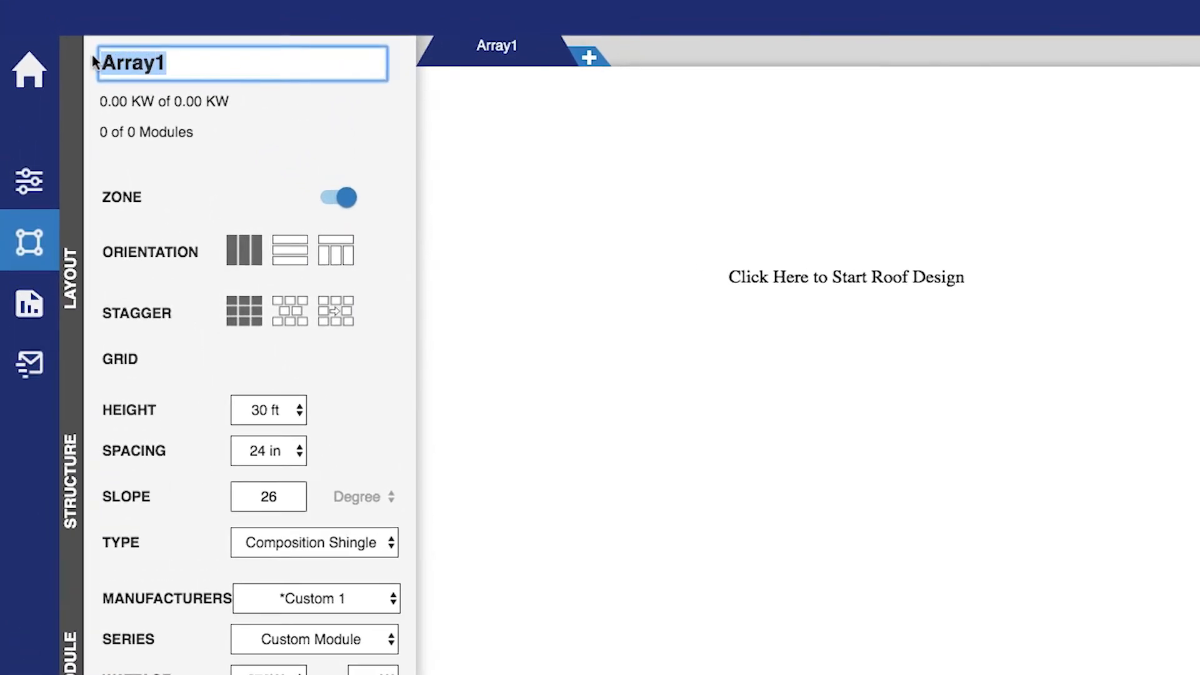
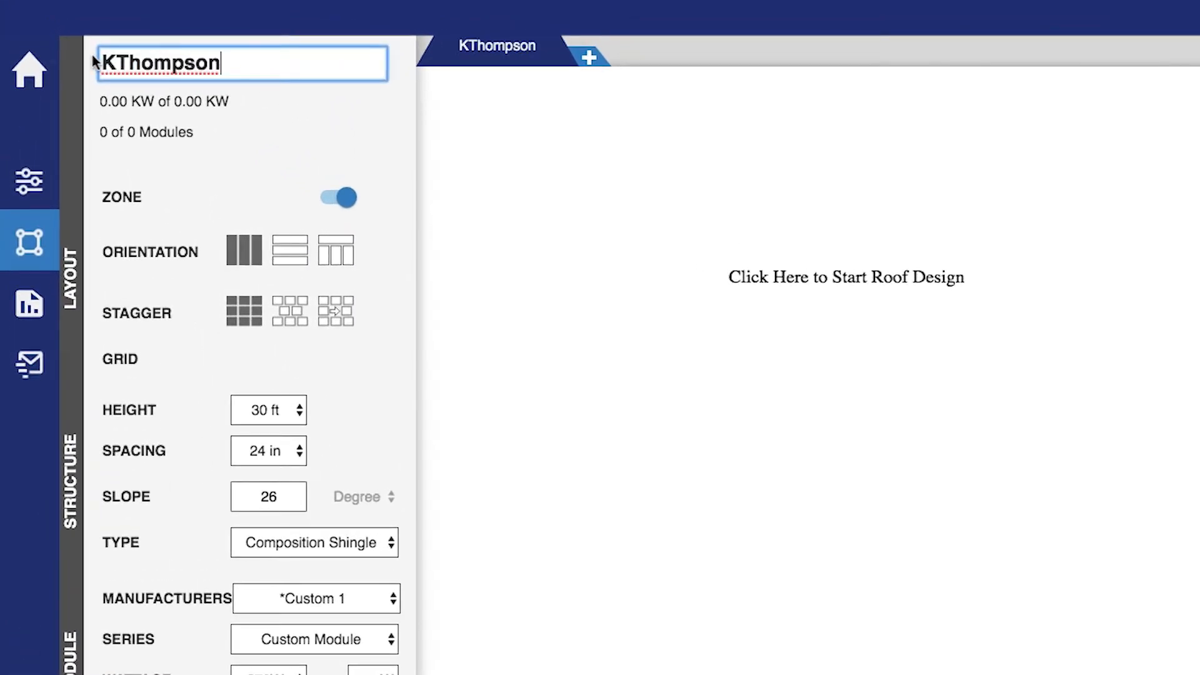
click(334, 110)
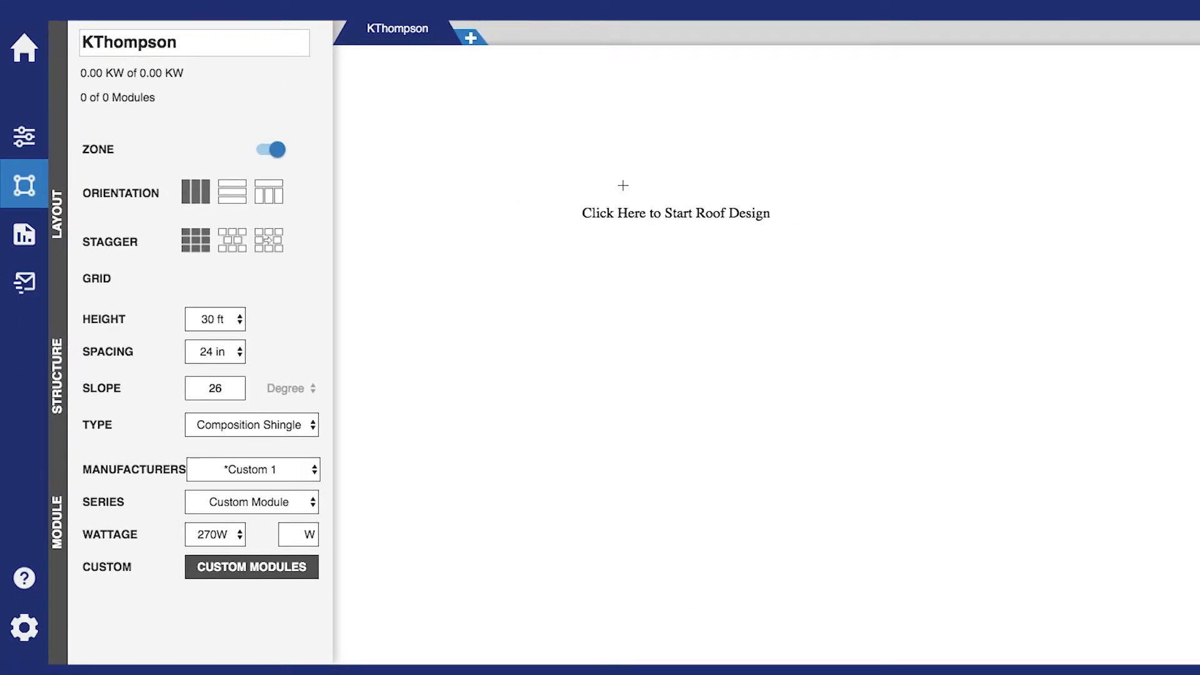
Draw the rectangular roof outline and pull both eave corners outward to form a hip roof
click(623, 185)
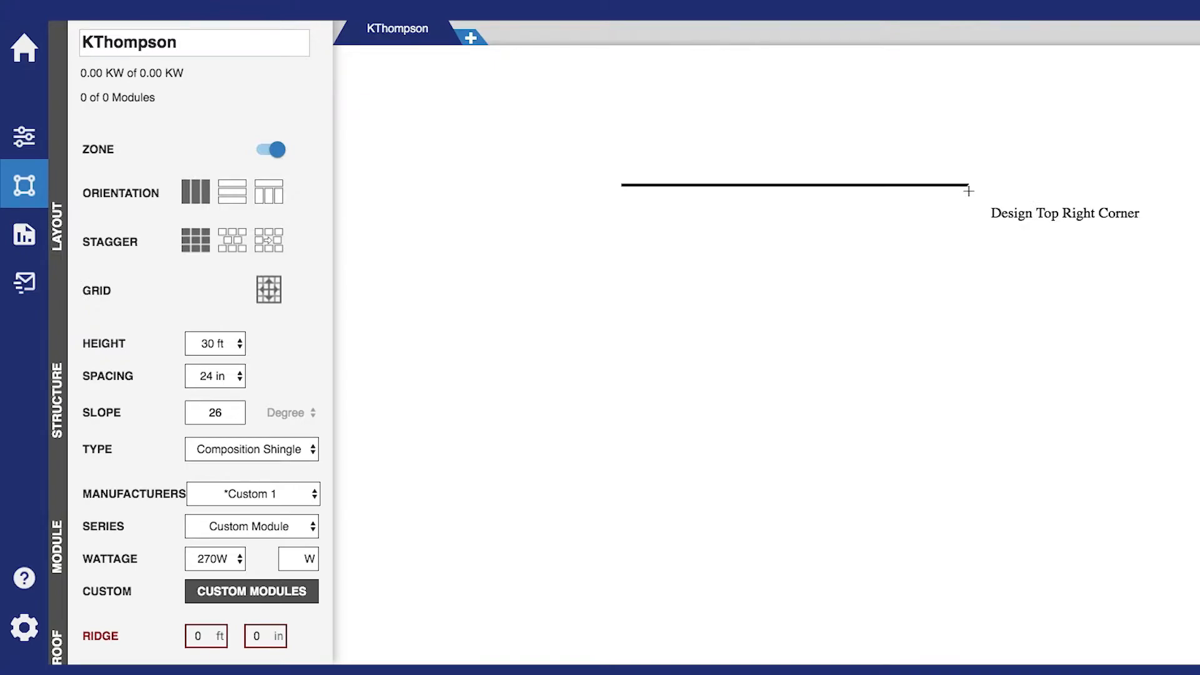
click(971, 191)
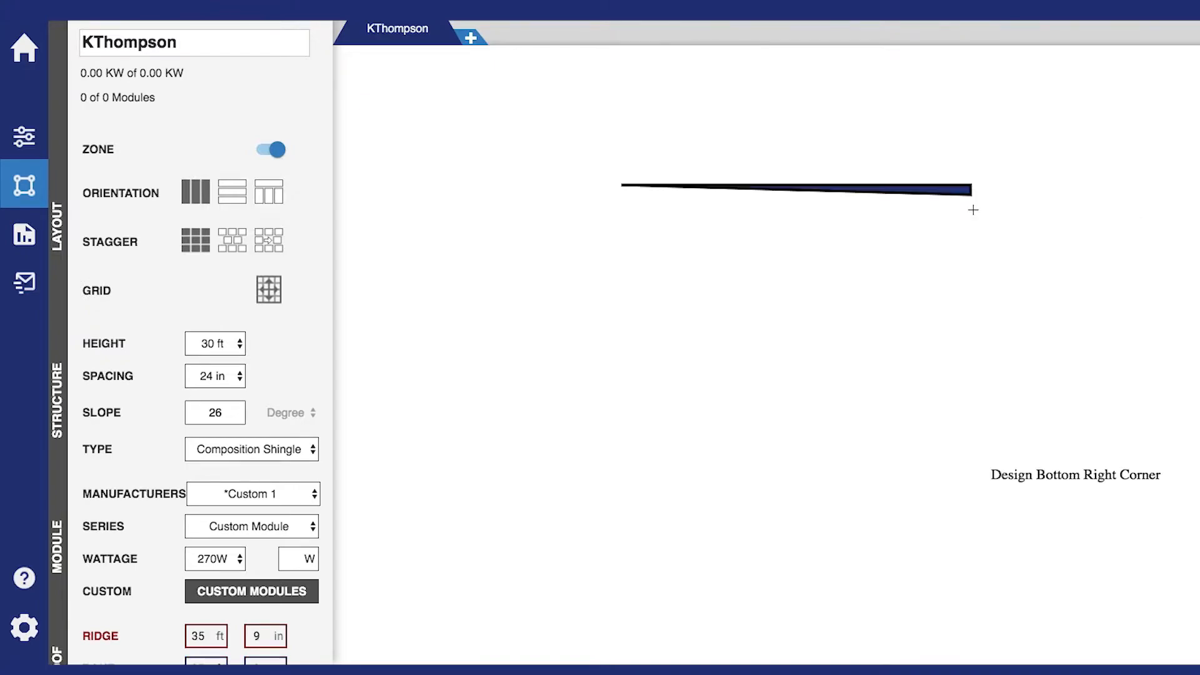
click(991, 436)
click(658, 425)
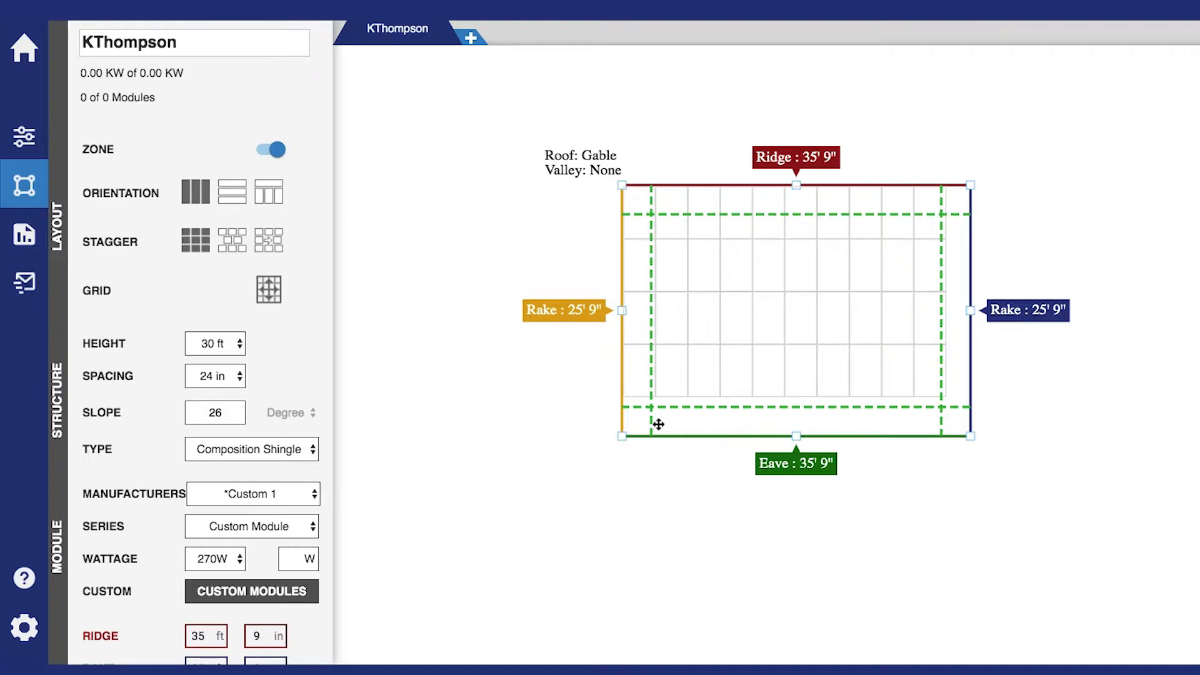
drag(622, 436, 470, 434)
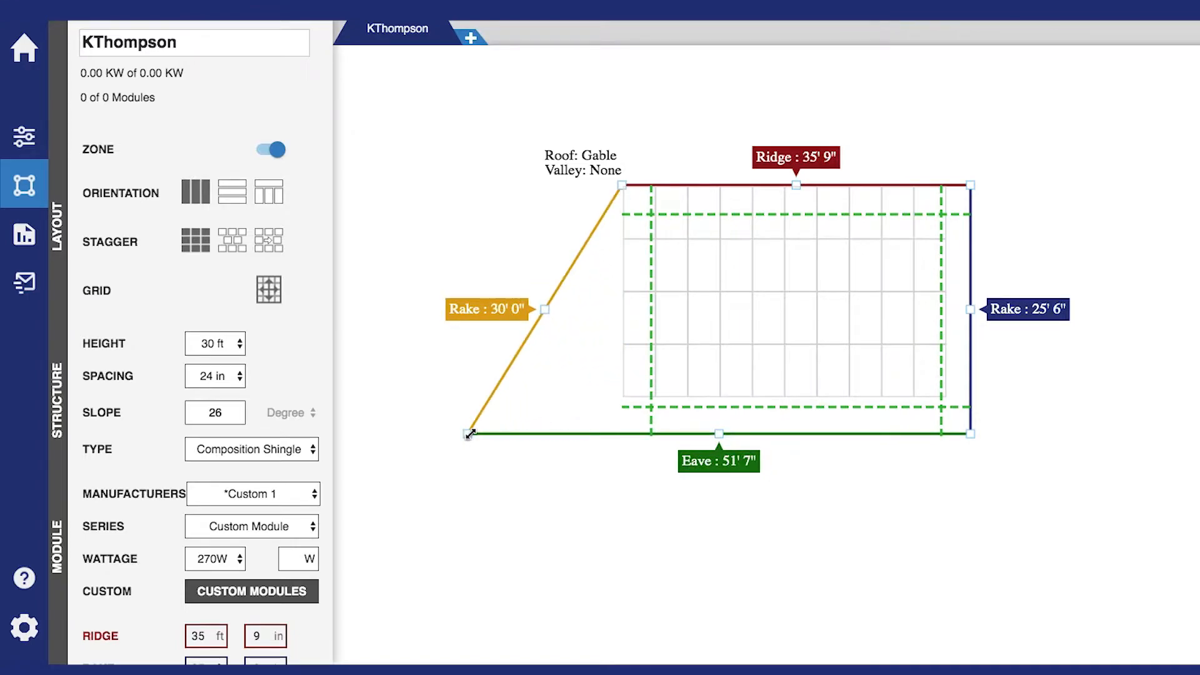
drag(970, 434, 1137, 444)
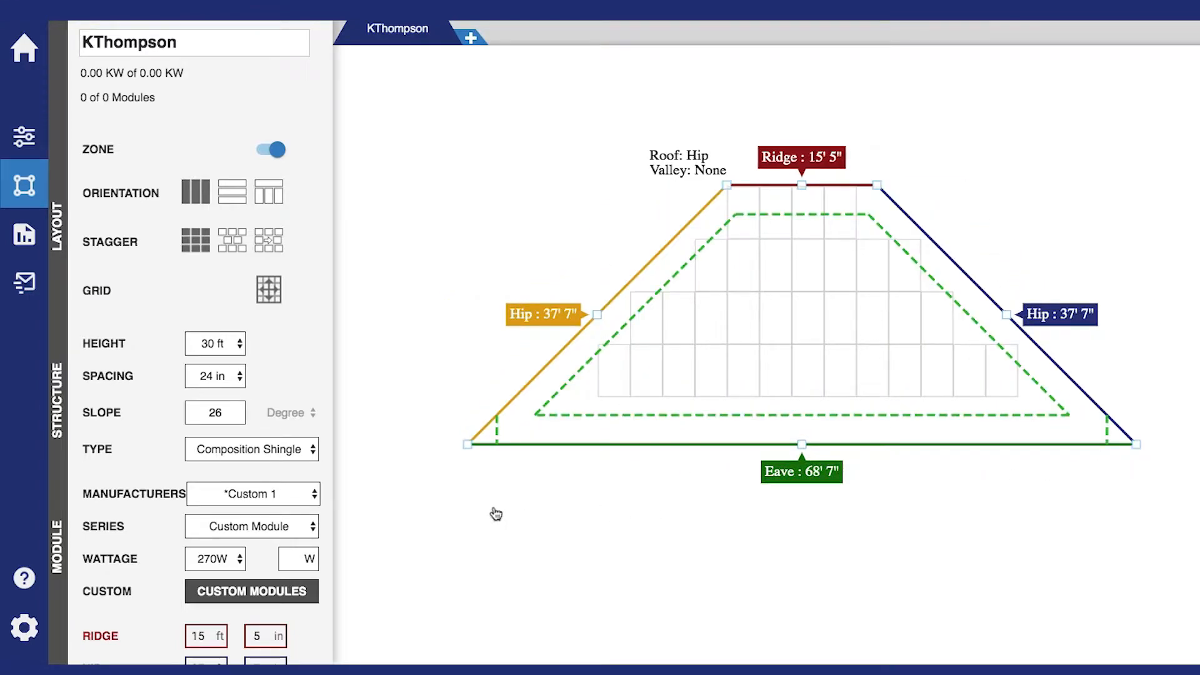
scroll(325, 511, down, 3)
drag(203, 531, 188, 531)
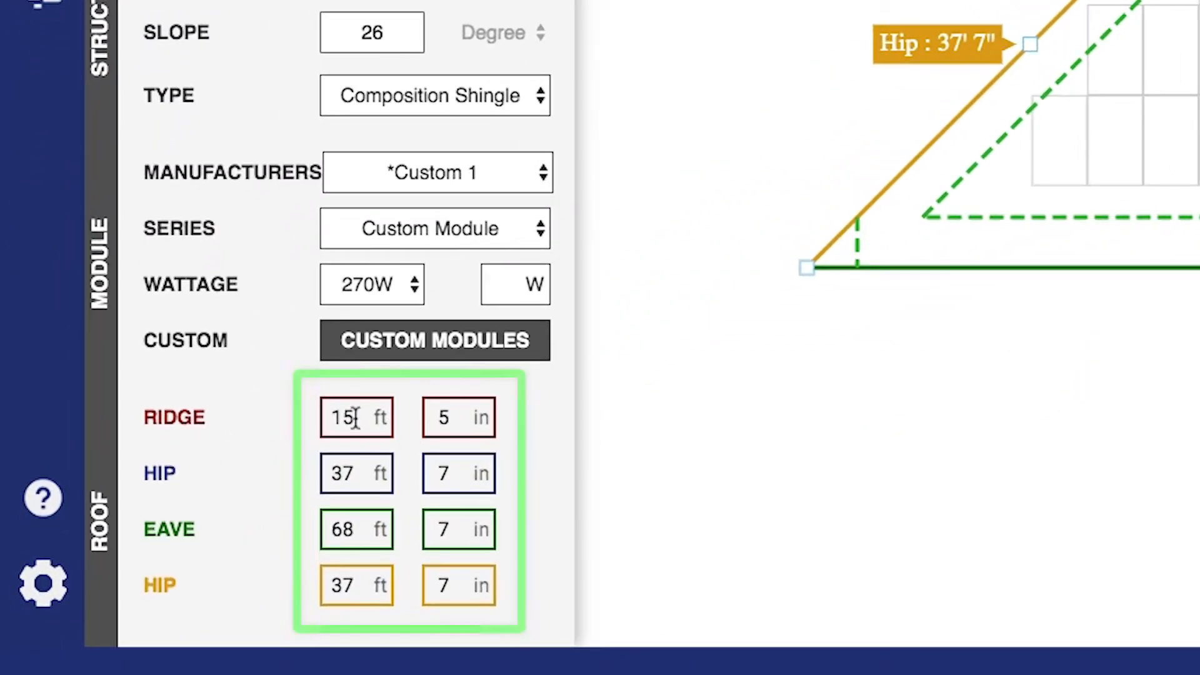
Set the ridge to 30 ft and toggle roof zoning off and back on
text(30)
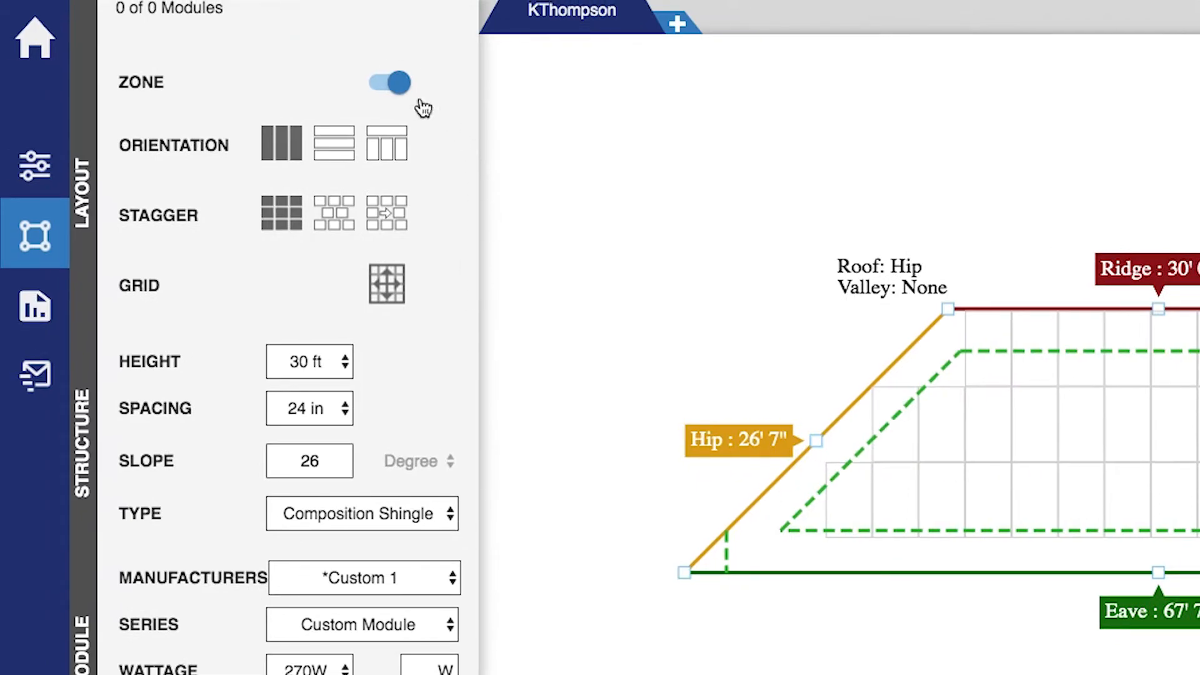
click(407, 89)
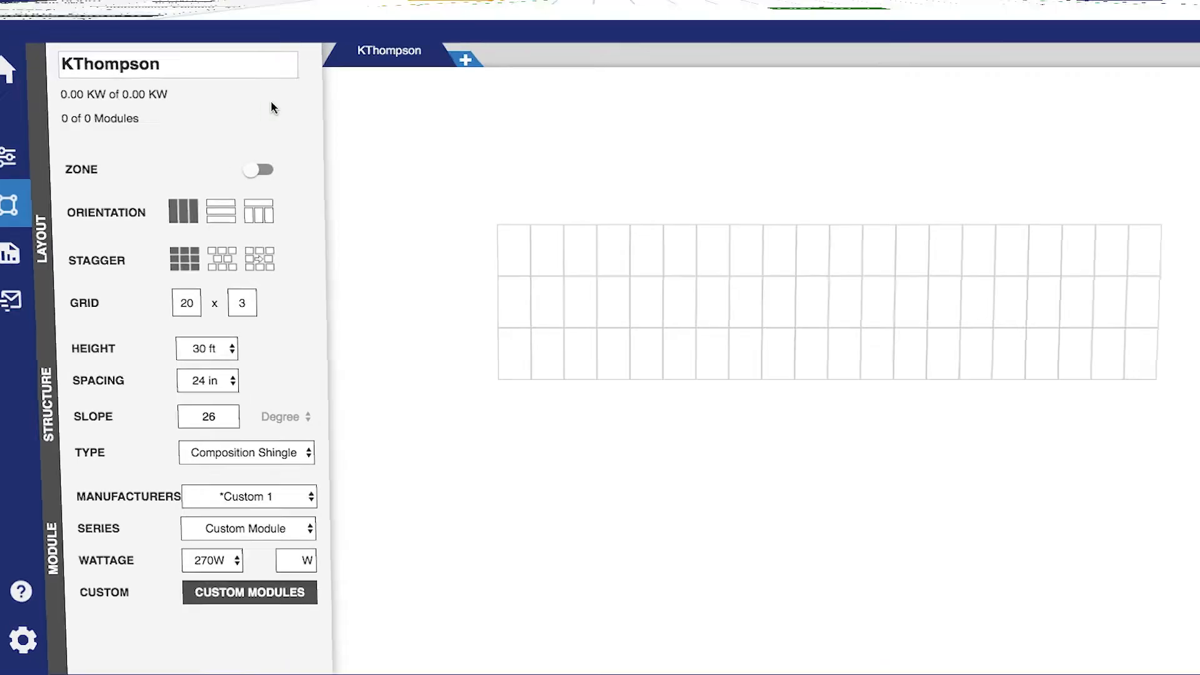
click(268, 149)
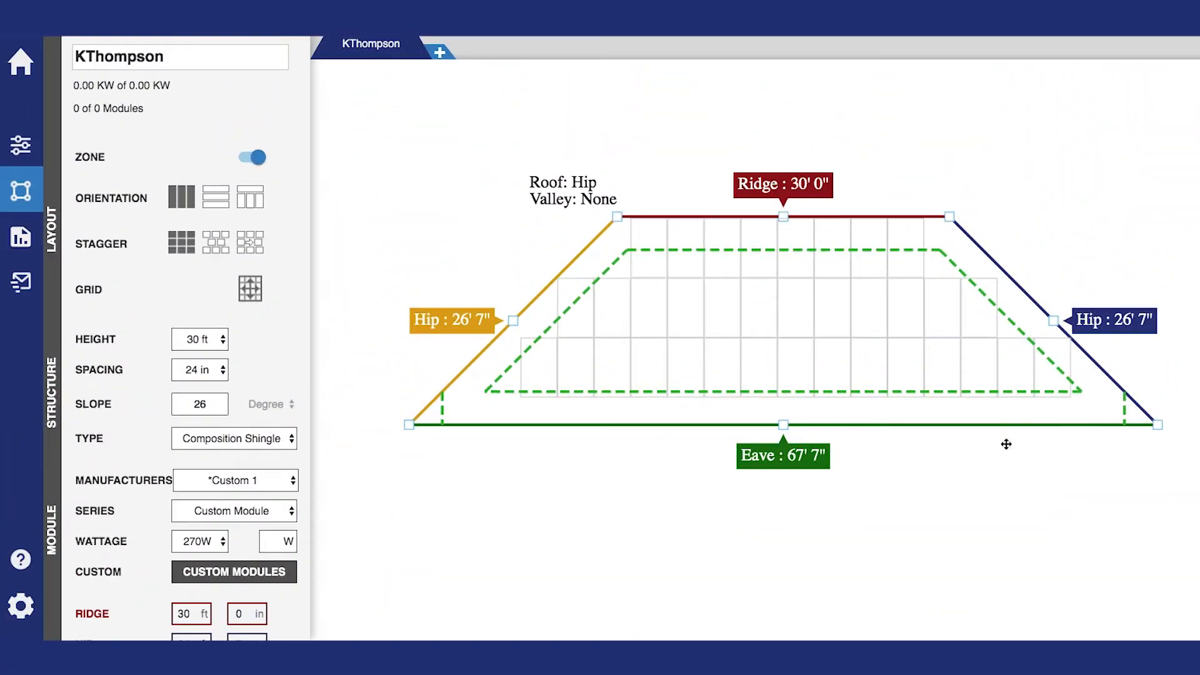
Place trial modules on the roof, then clear them all, leaving 0 modules
click(980, 369)
click(980, 370)
drag(974, 362, 618, 306)
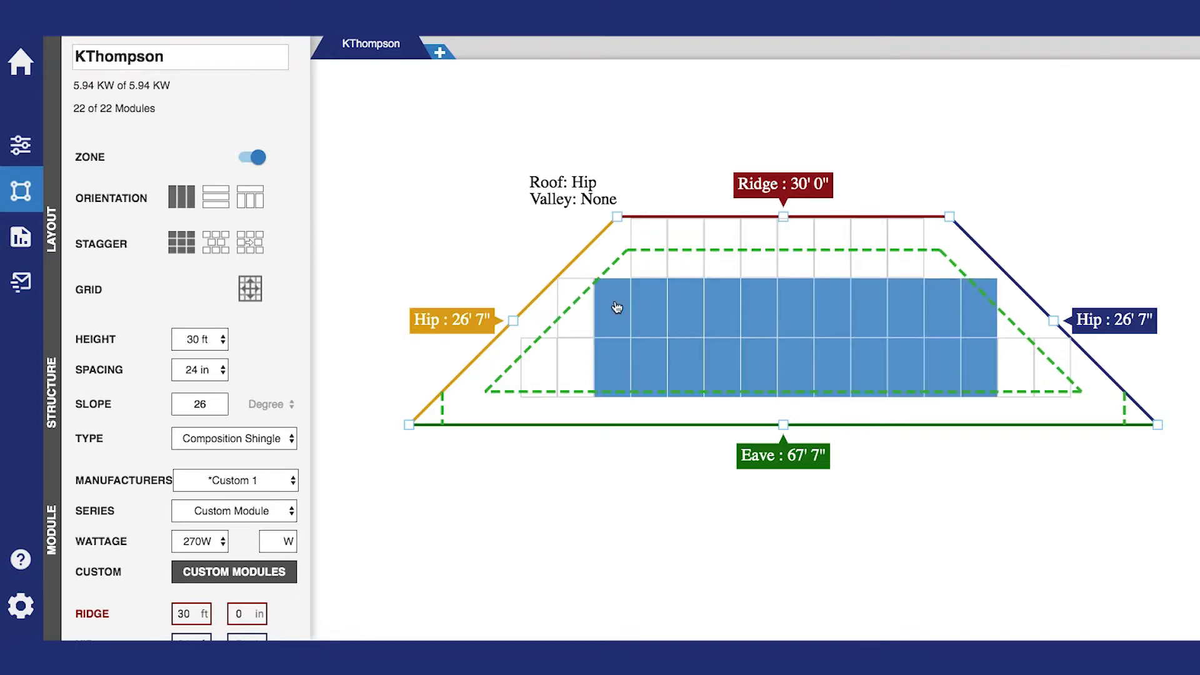
click(647, 304)
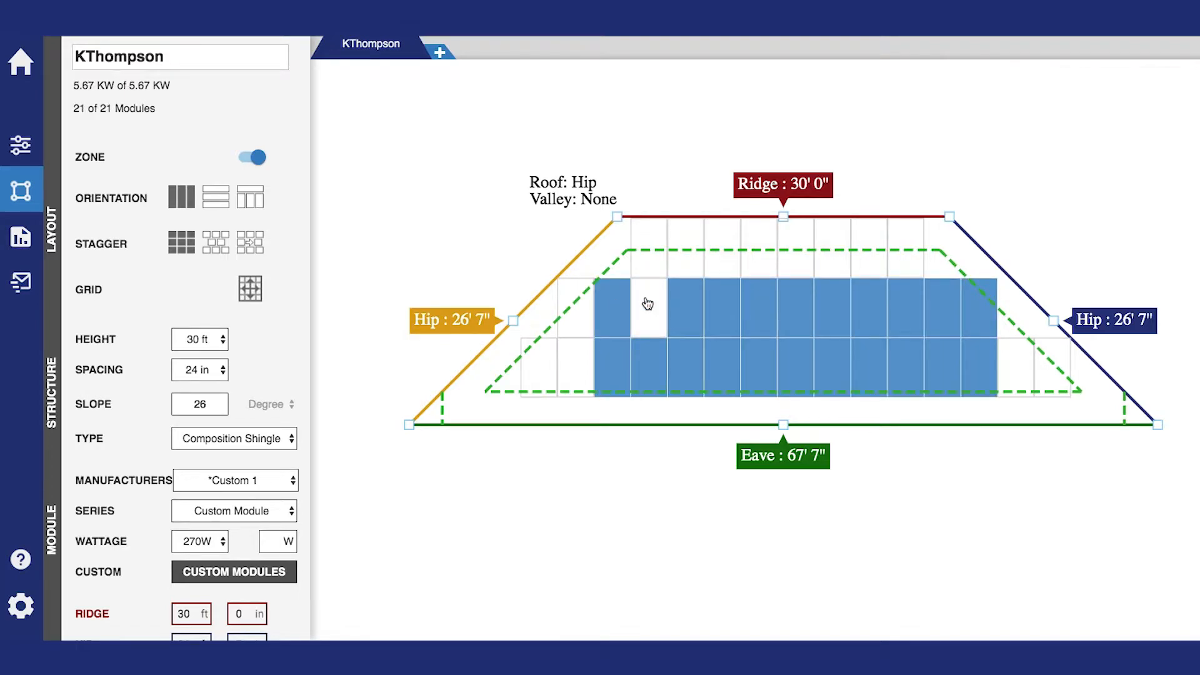
drag(614, 292, 974, 367)
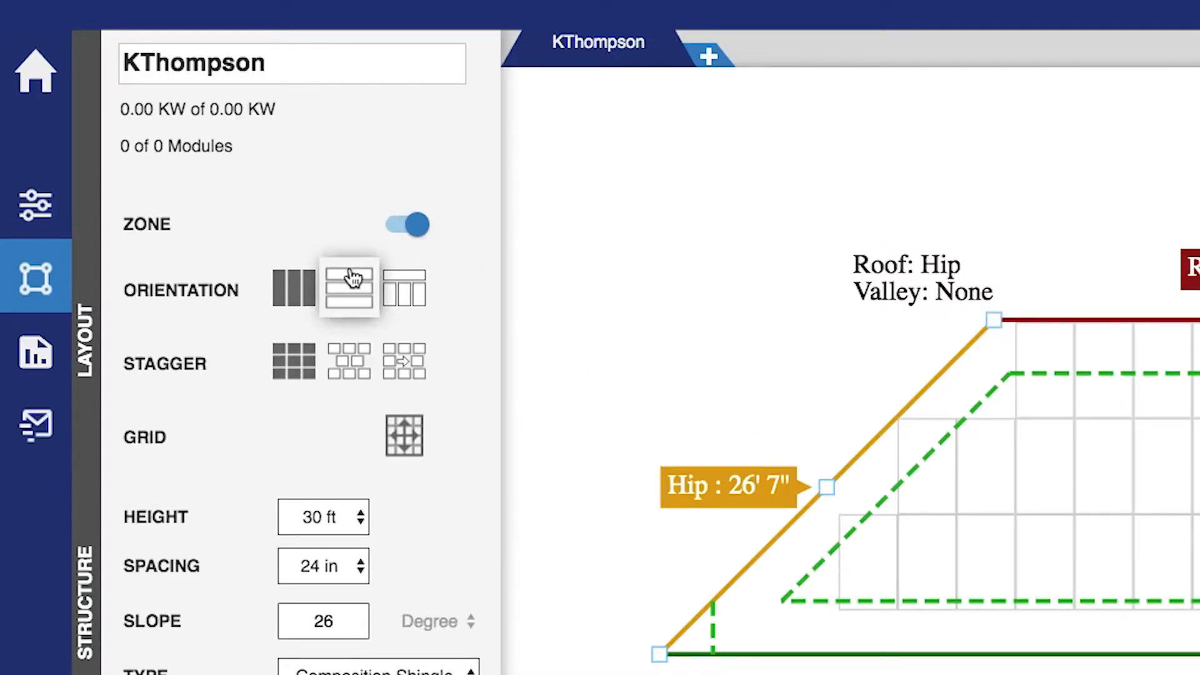
Switch modules to landscape, place a trial set of rows, then remove them
click(353, 277)
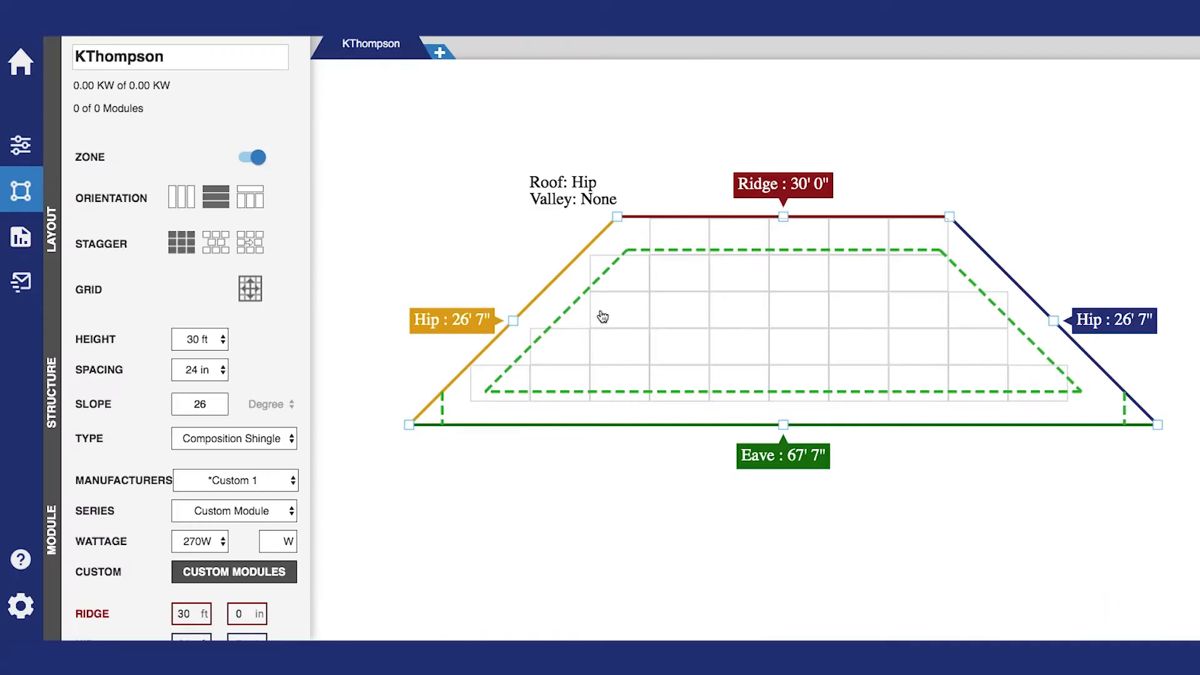
drag(613, 307, 924, 369)
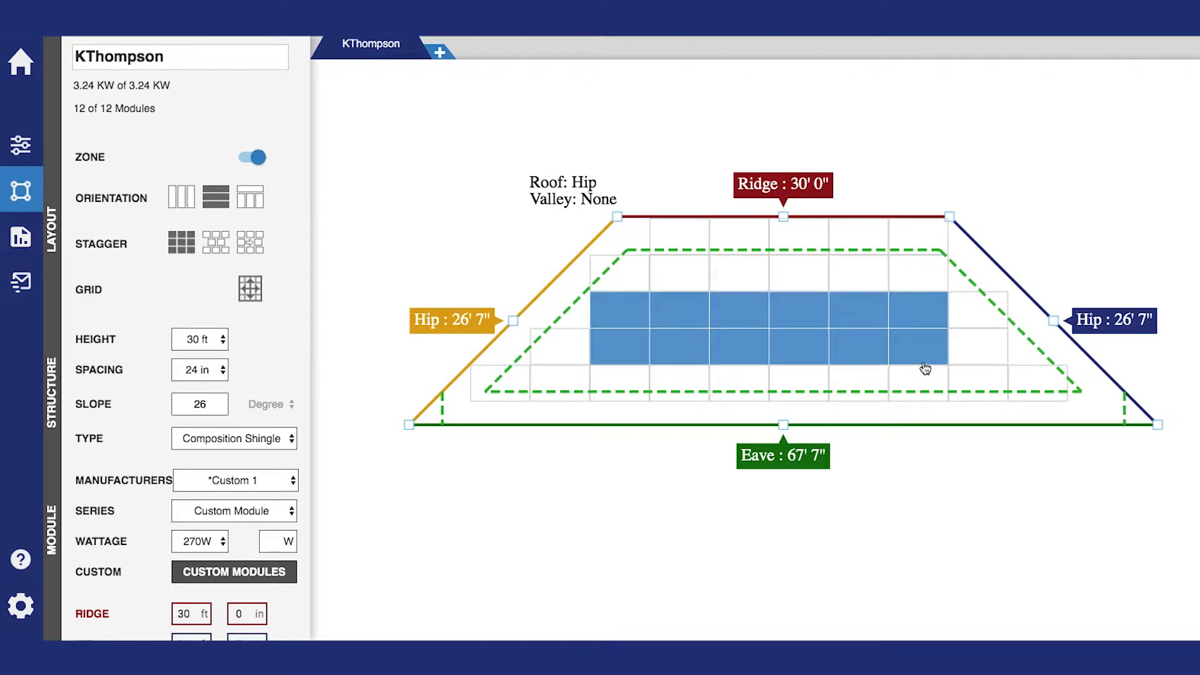
click(916, 275)
click(866, 275)
drag(914, 339, 636, 268)
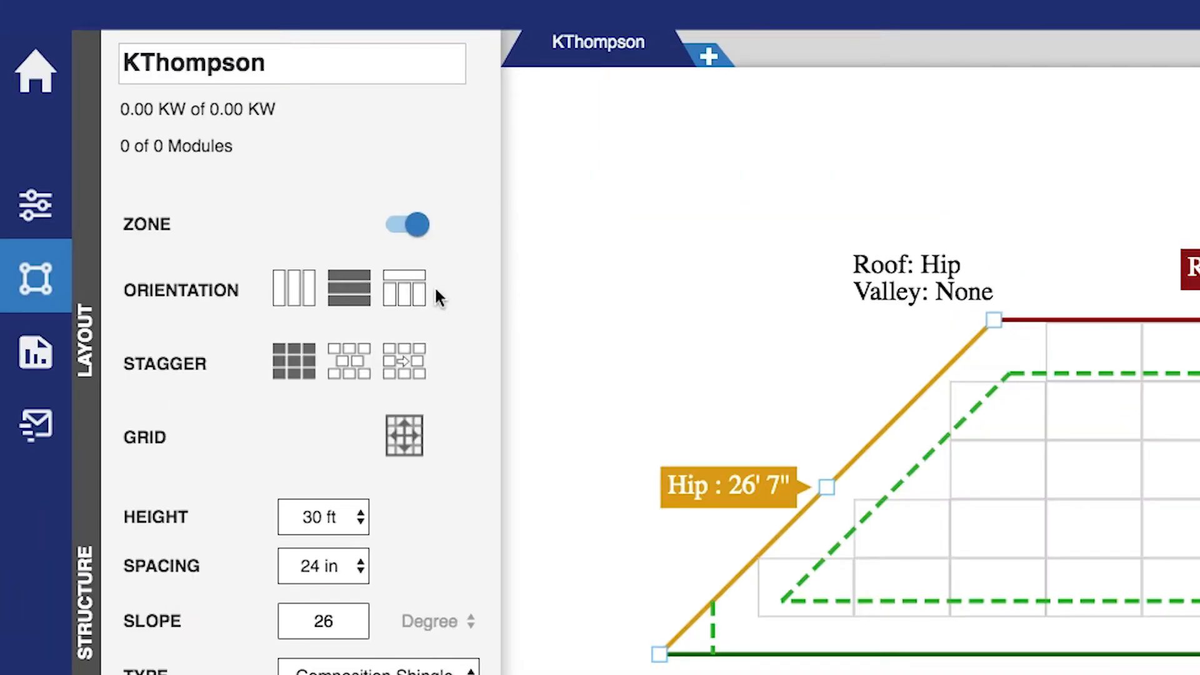
Set up combo arrays with a landscape third row, fill the rows, and confirm
click(412, 286)
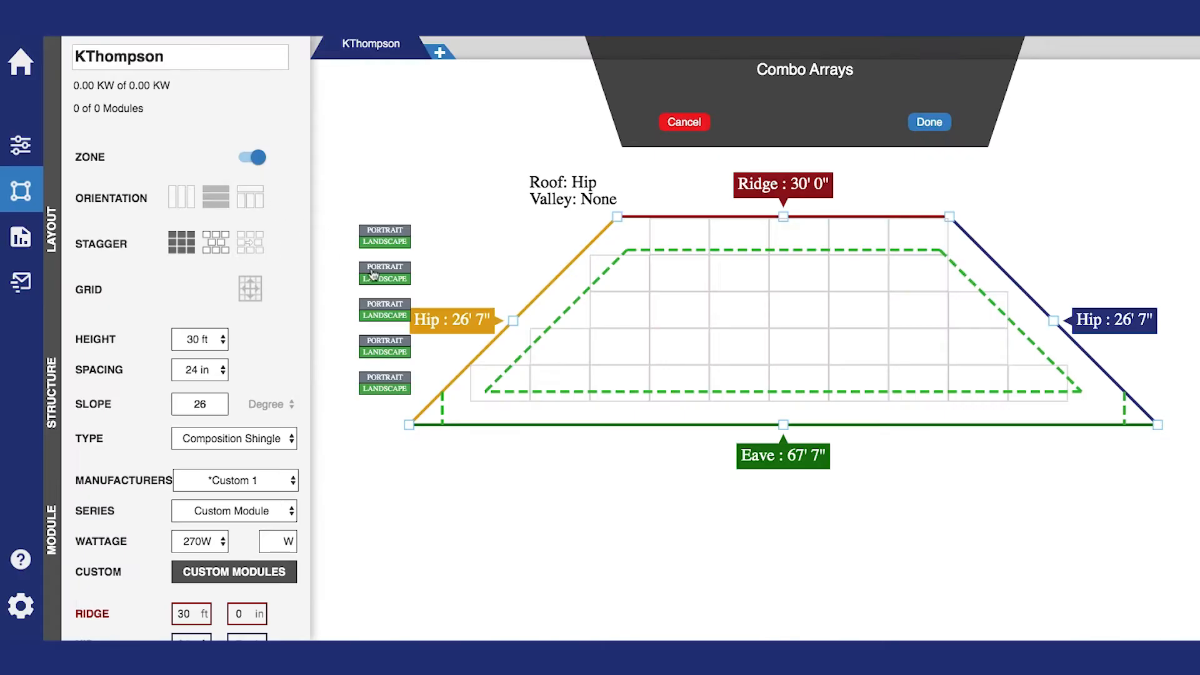
click(385, 311)
drag(616, 324, 906, 345)
drag(920, 283, 748, 271)
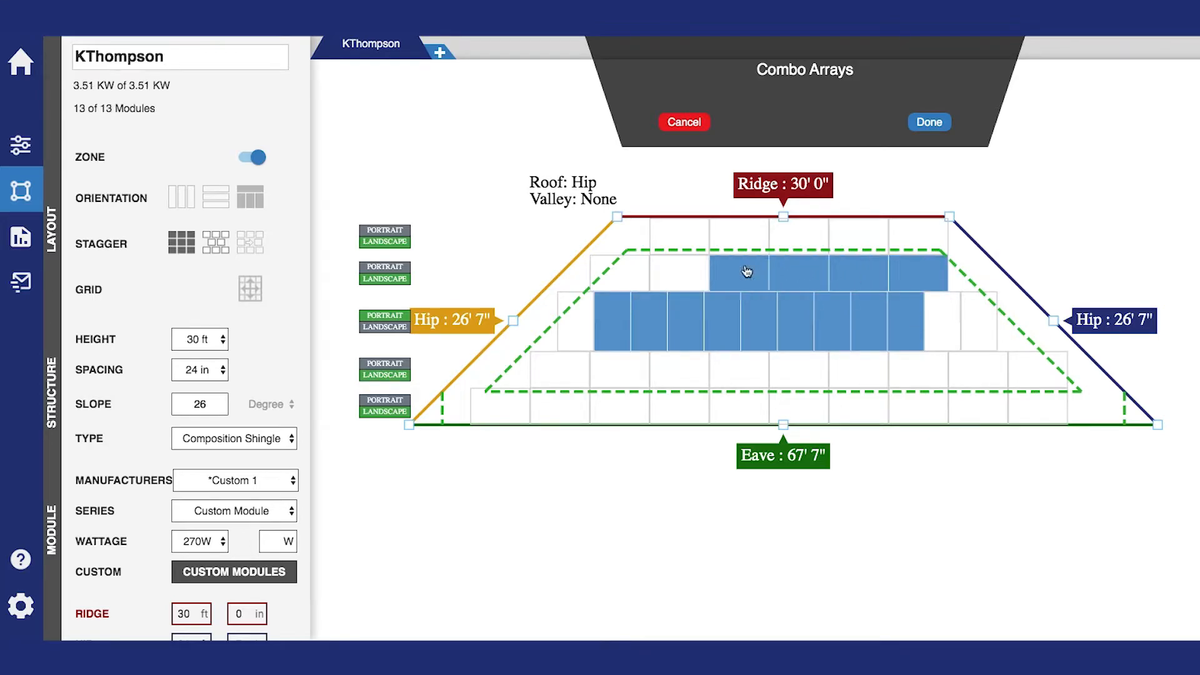
click(929, 122)
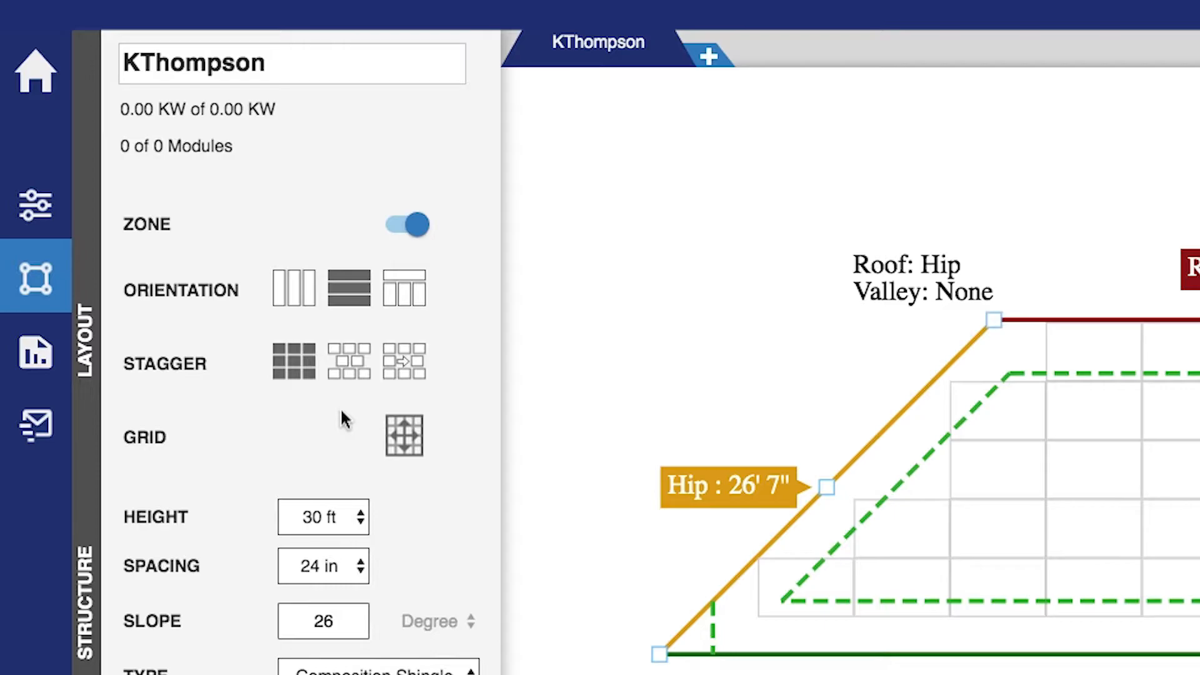
Choose the staggered layout and place rows totalling 15 modules at 4.05 KW
click(216, 253)
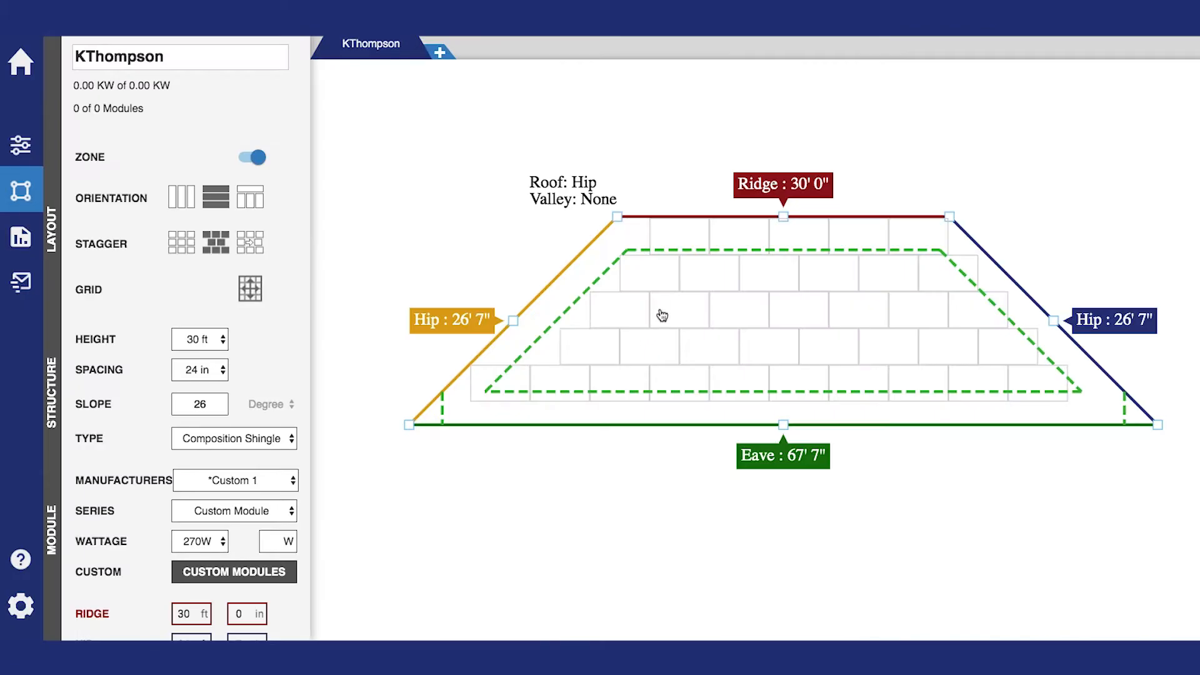
mouse_move(1065, 475)
mouse_down()
mouse_move(1199, 511)
mouse_move(1199, 540)
mouse_up()
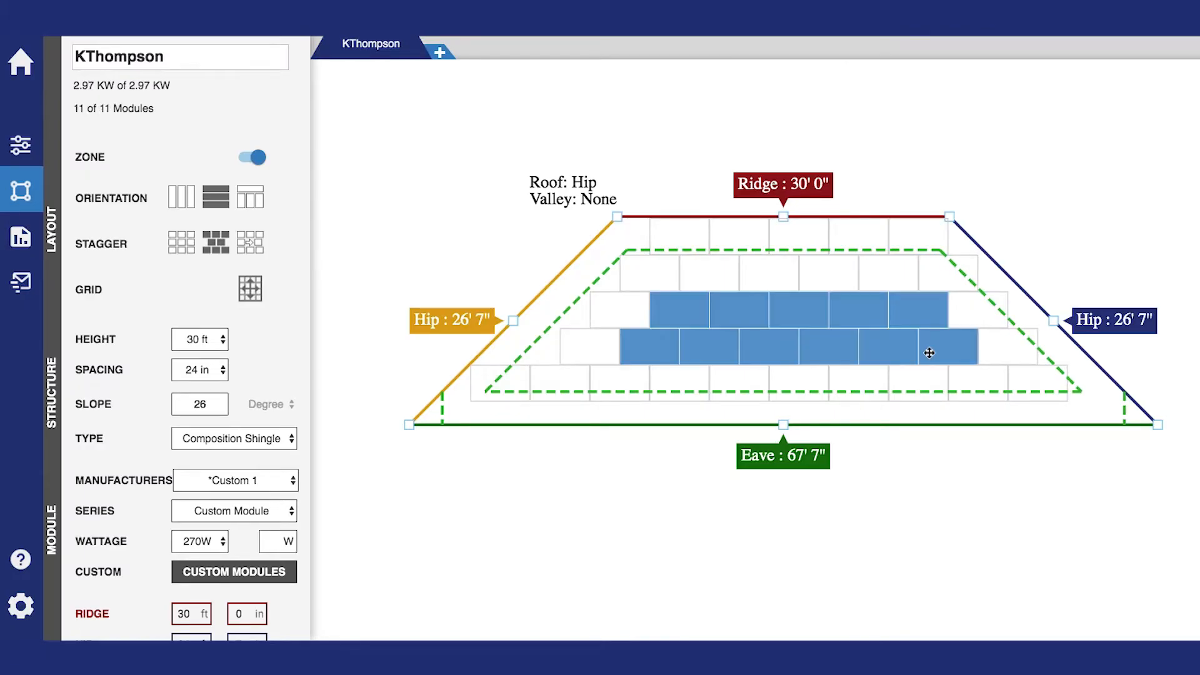
drag(874, 284, 711, 279)
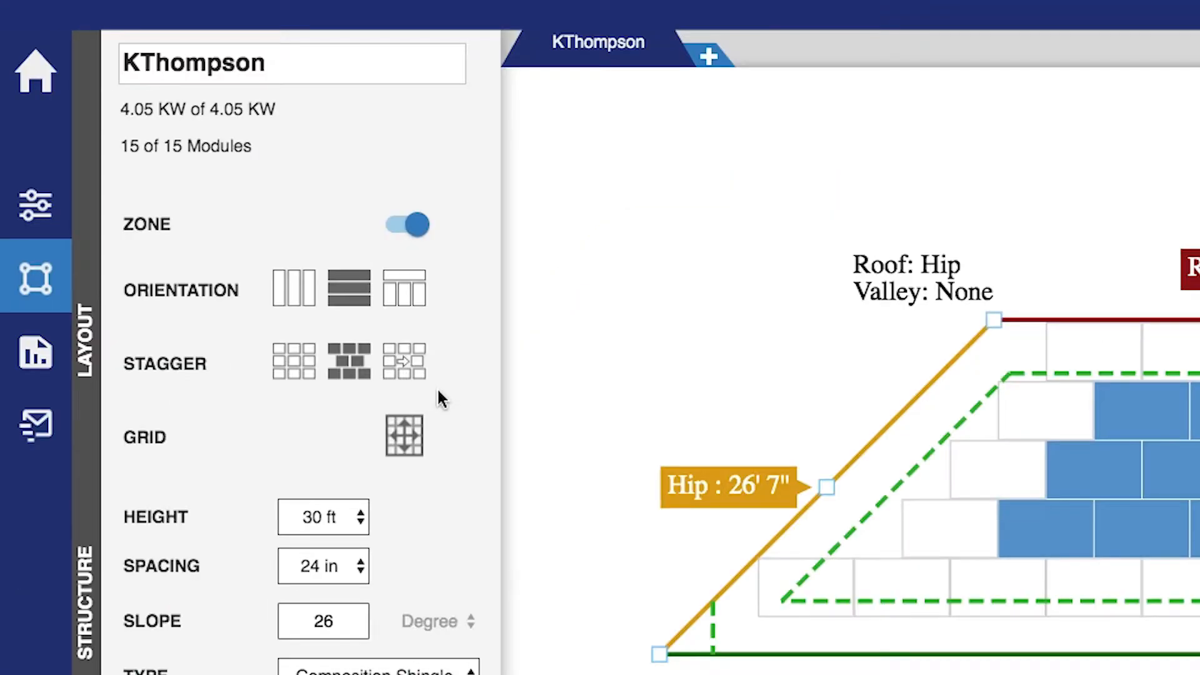
click(422, 374)
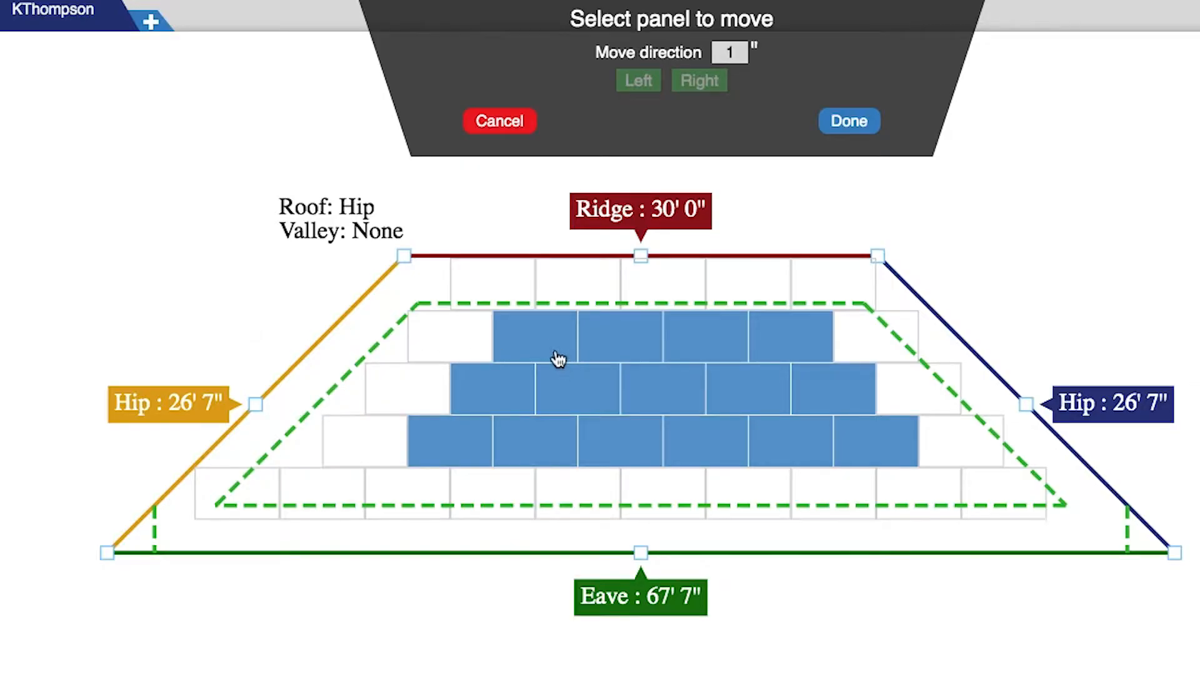
Move the leftmost top-row module 6 inches left, then add a new empty array, Array2
click(1164, 432)
click(728, 52)
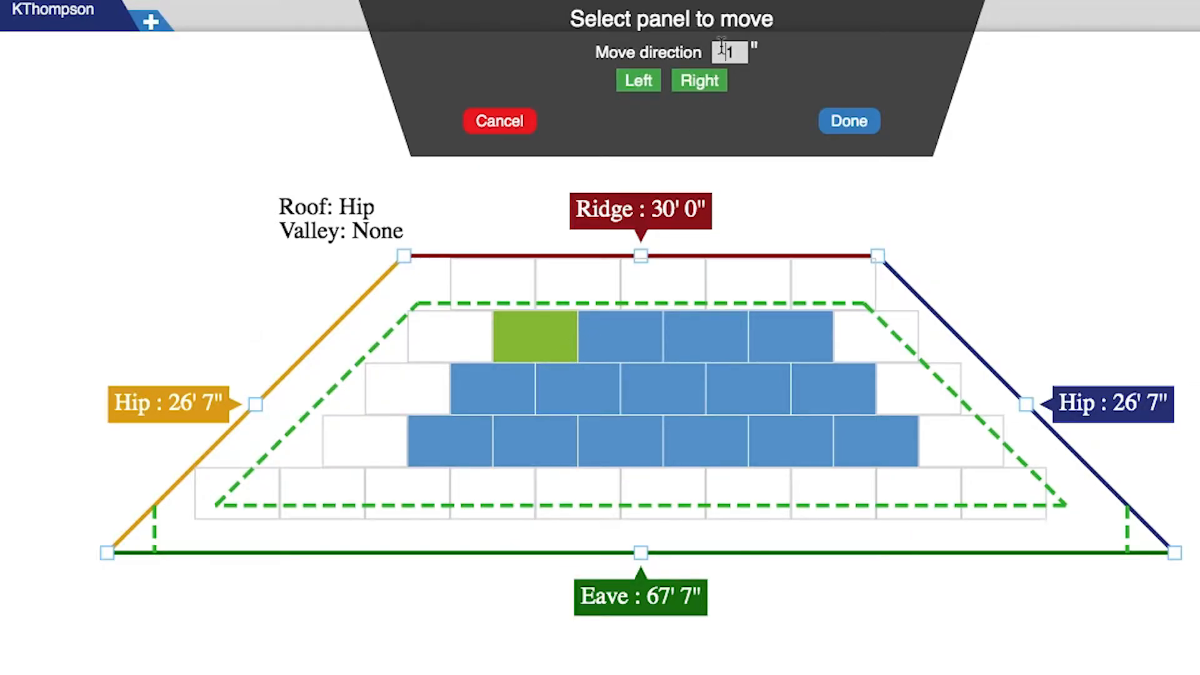
double_click(739, 50)
text(6)
click(642, 91)
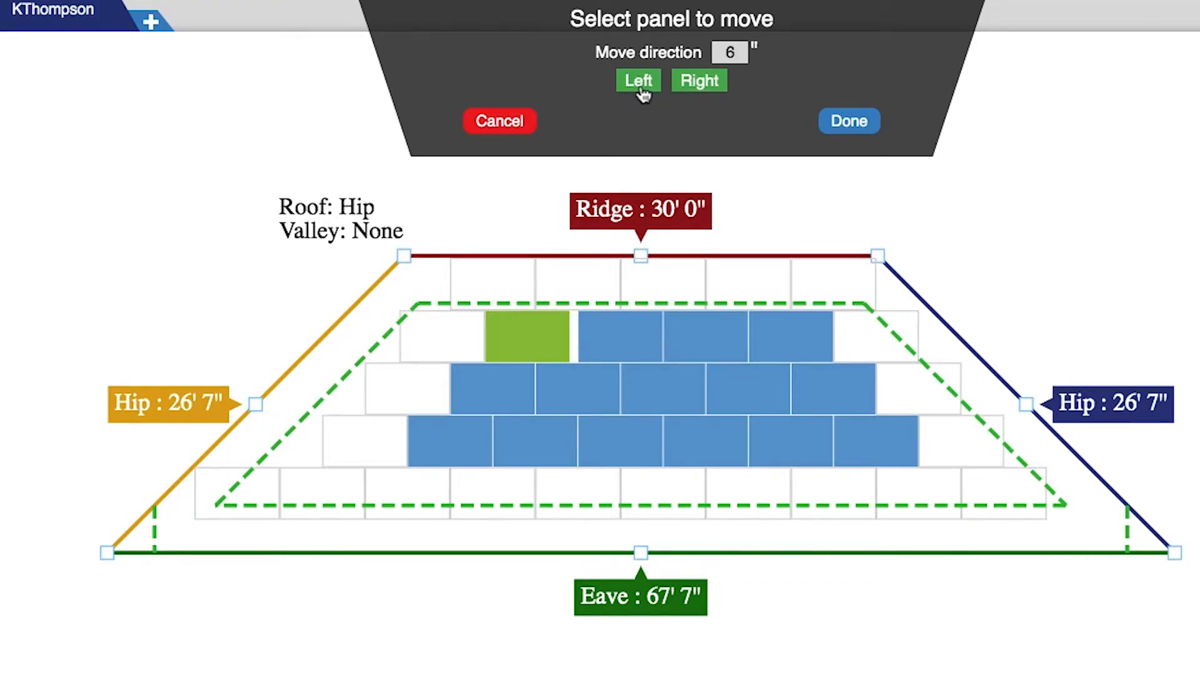
click(856, 125)
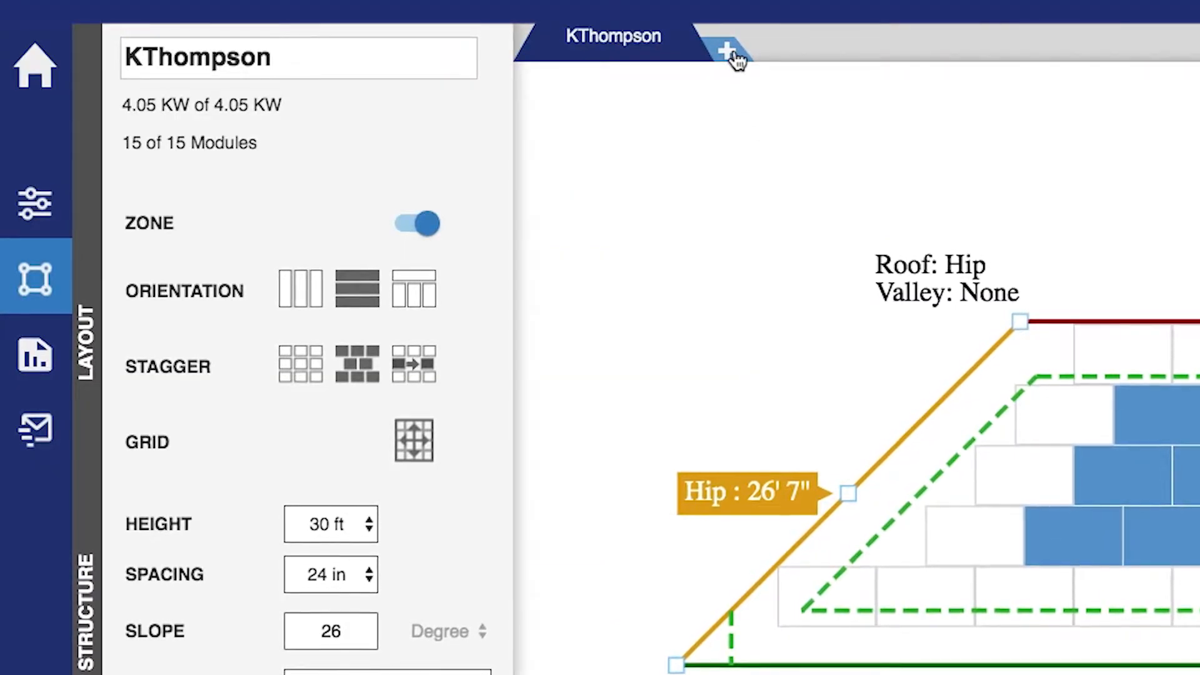
click(151, 22)
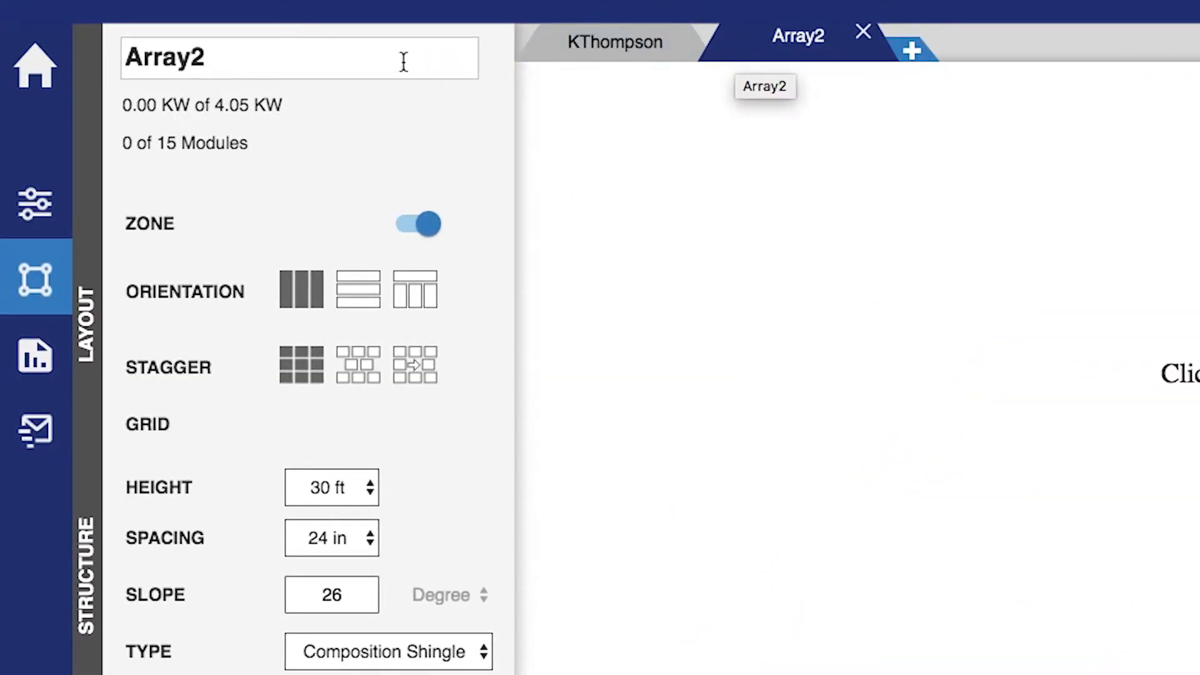
Name the second array after the customer plus "2" and keep the 30 ft height
drag(276, 56, 122, 55)
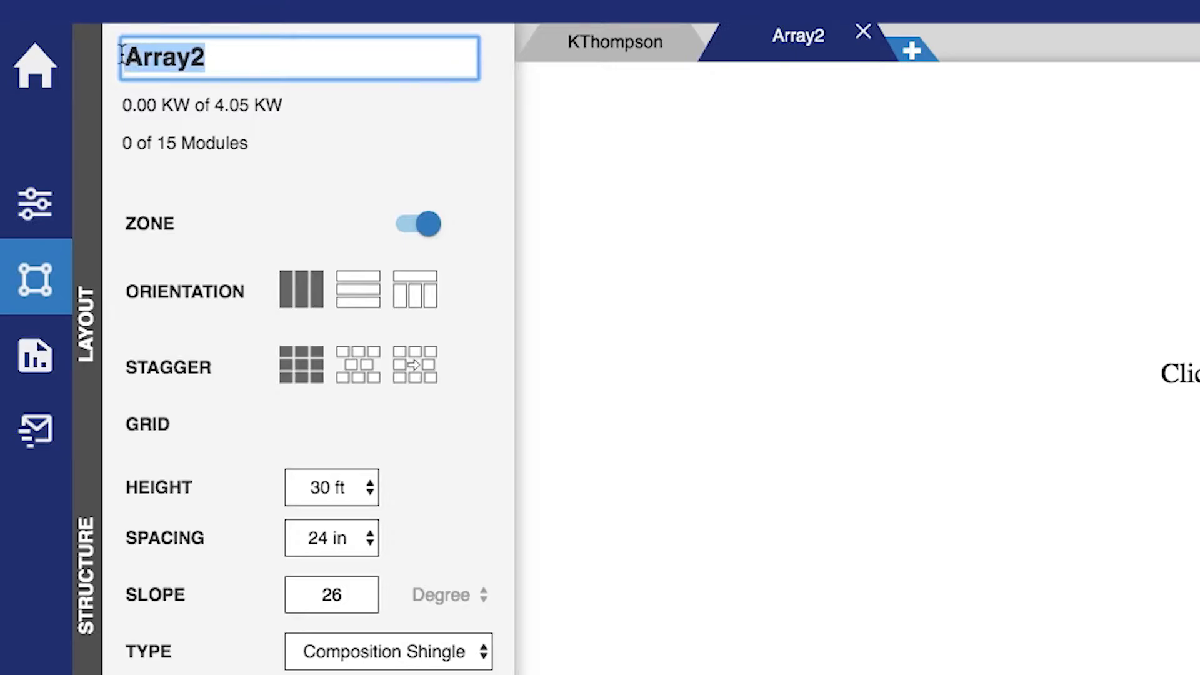
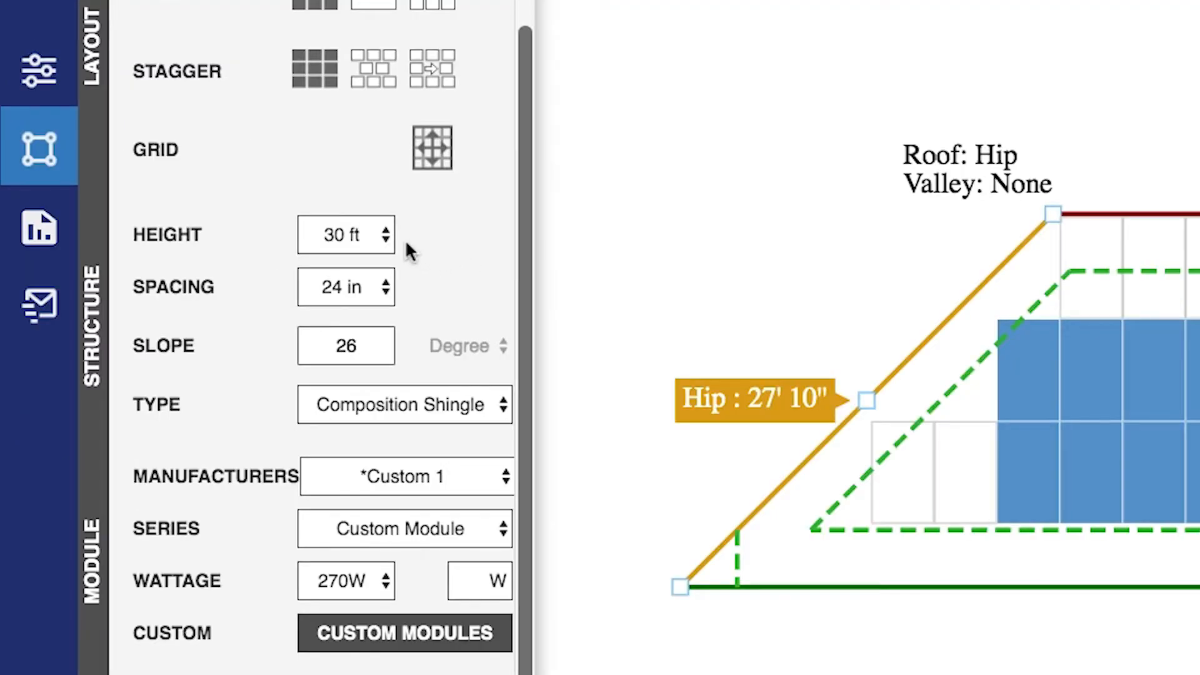
click(384, 234)
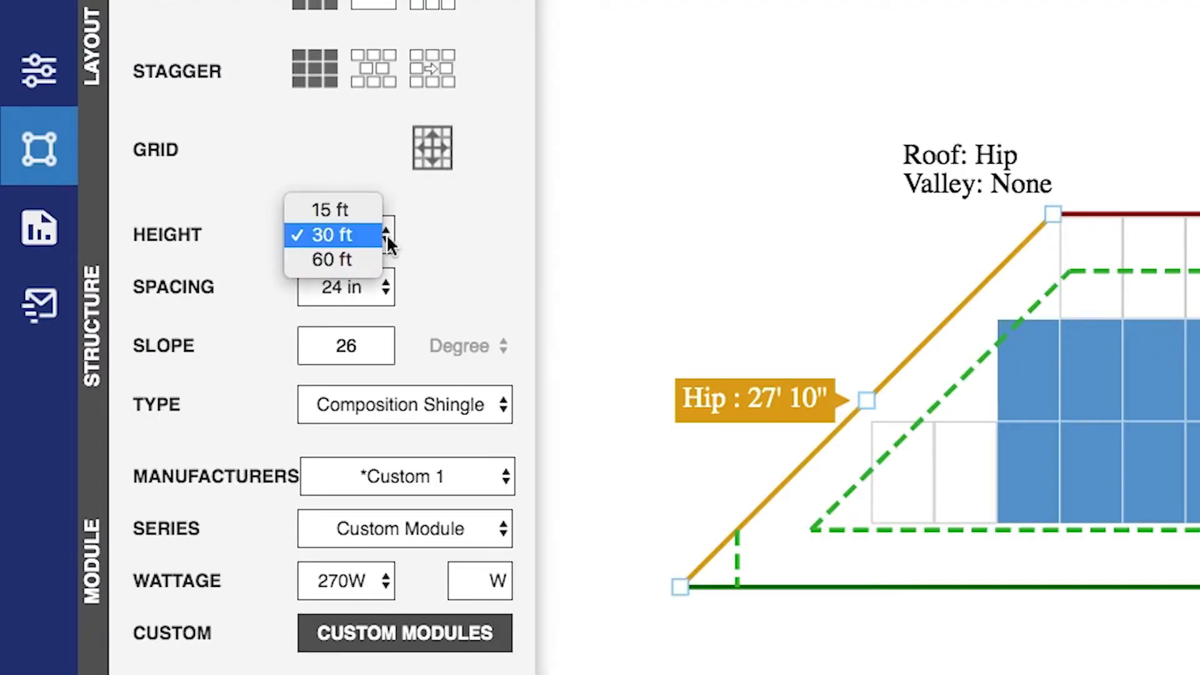
click(386, 234)
Keep 24 in rafter spacing and degree slope units, then show the project's location settings
click(387, 290)
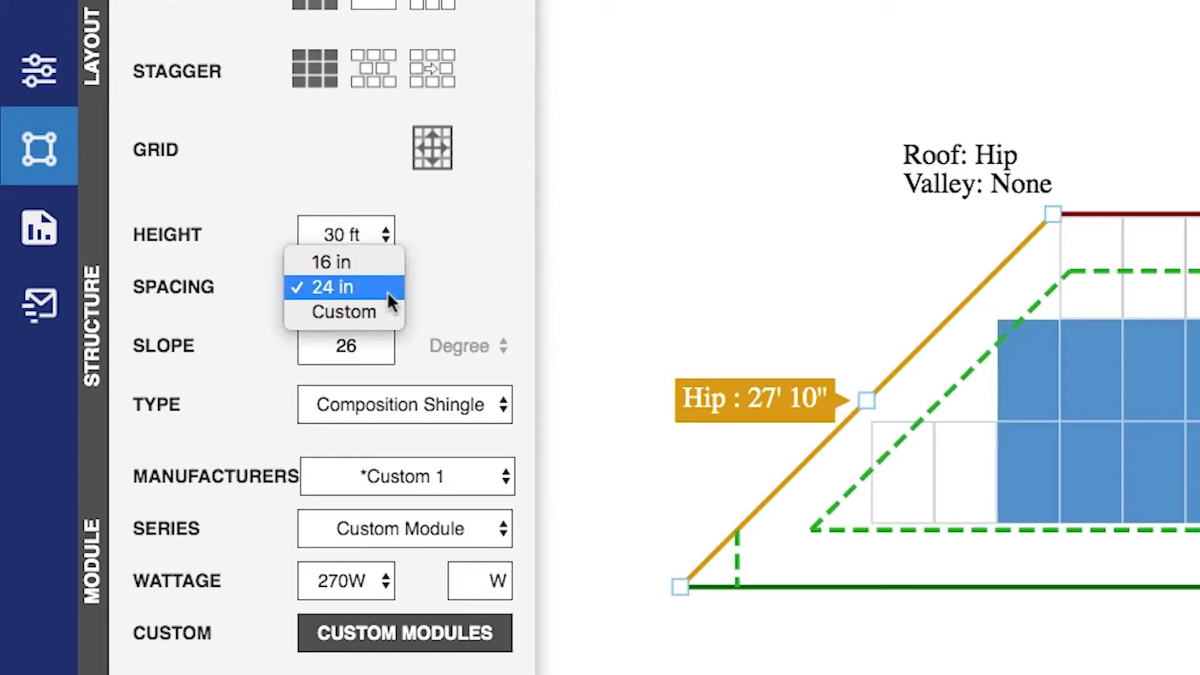
click(388, 291)
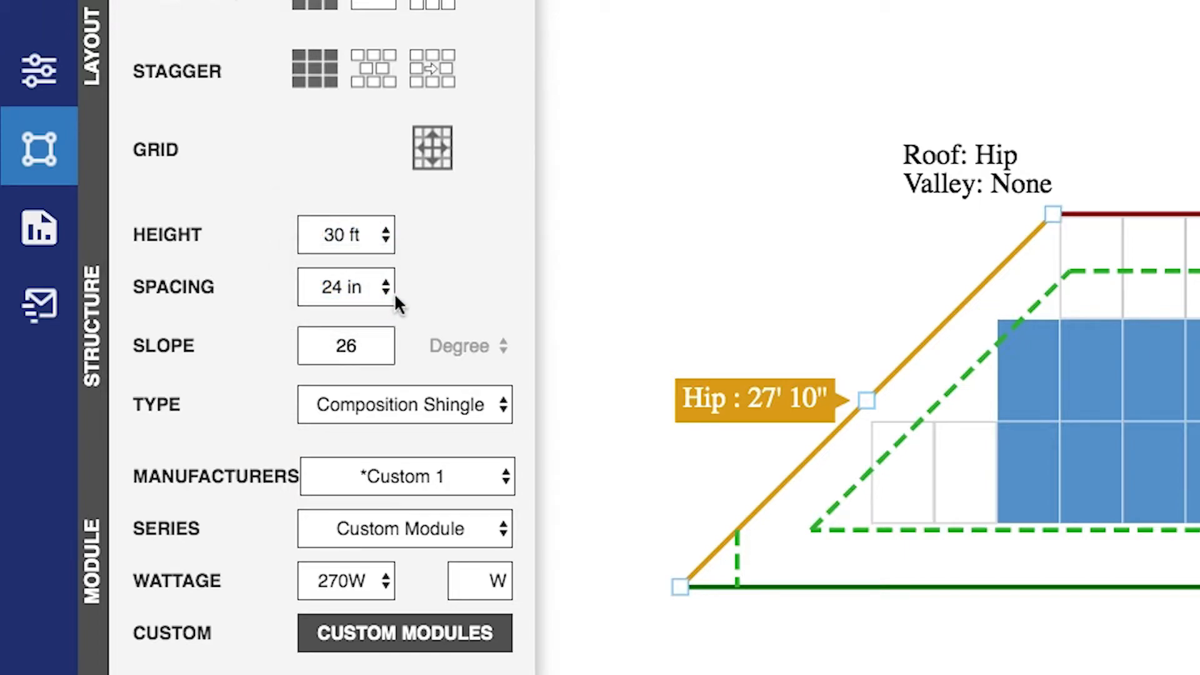
click(504, 347)
click(505, 352)
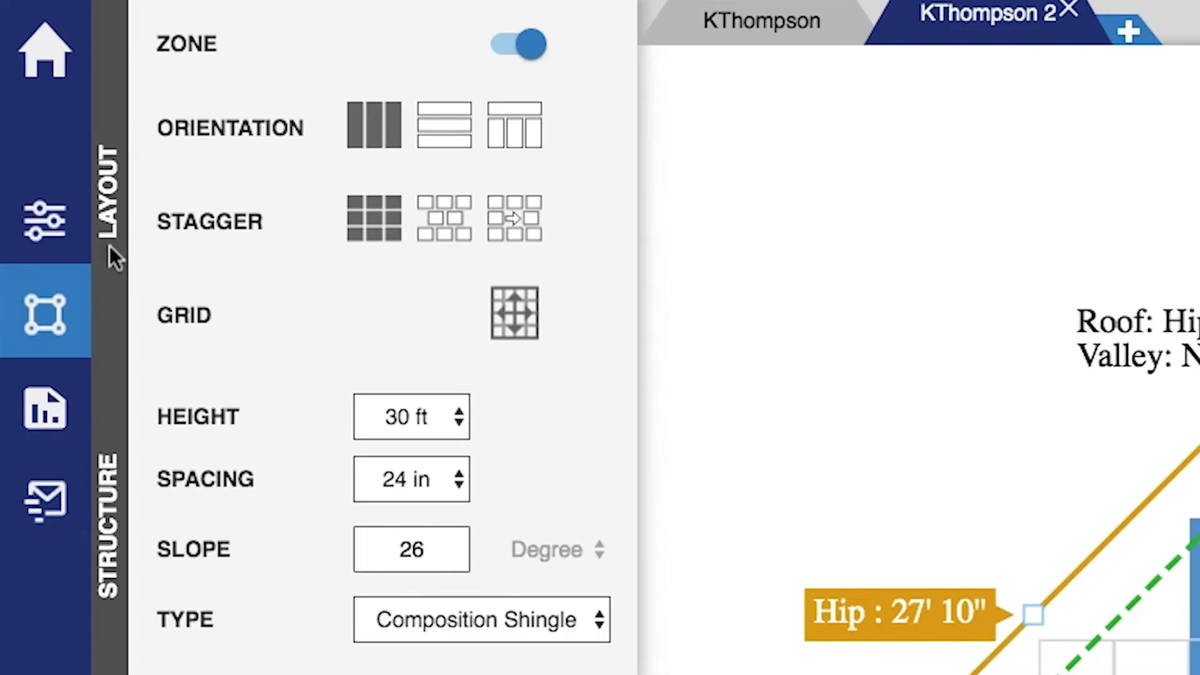
click(56, 240)
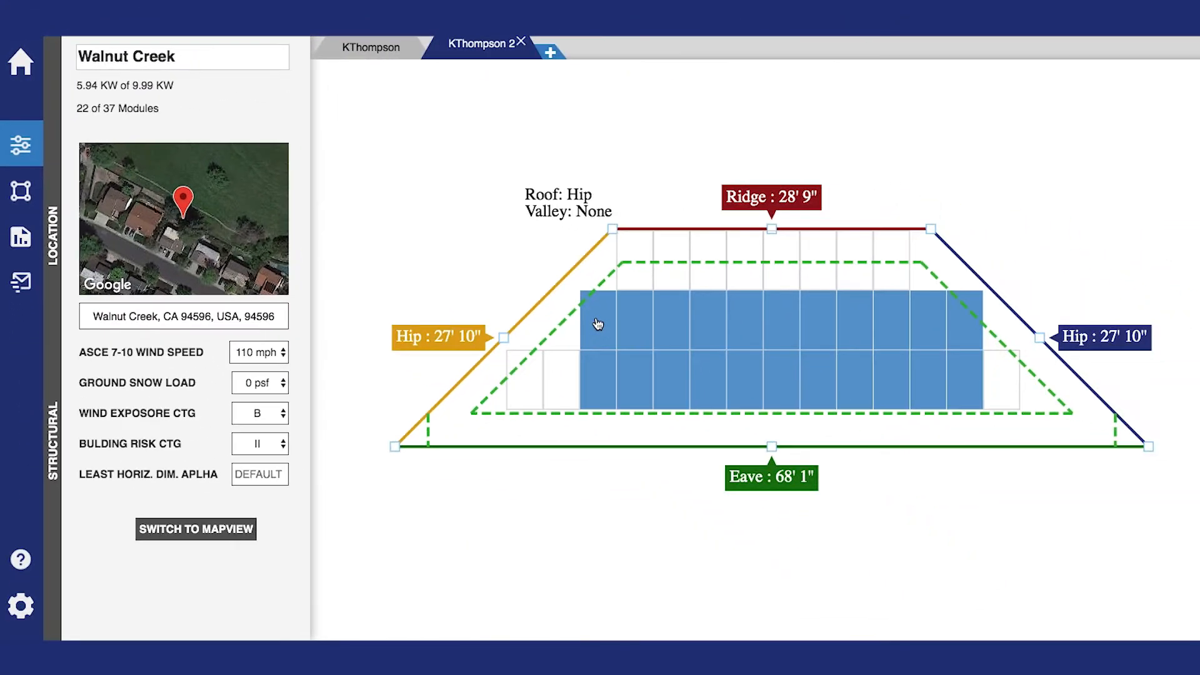
Remove a block of panels, add one back, then make the new project MapView with the aerial map
drag(599, 321, 678, 388)
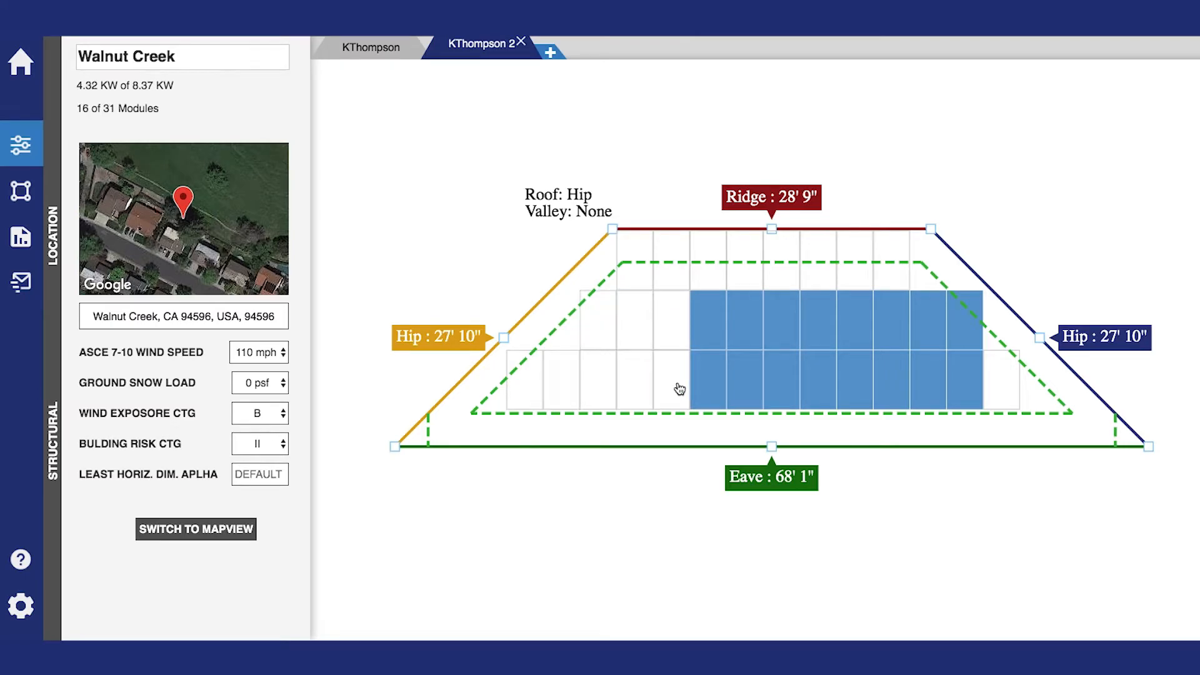
click(677, 389)
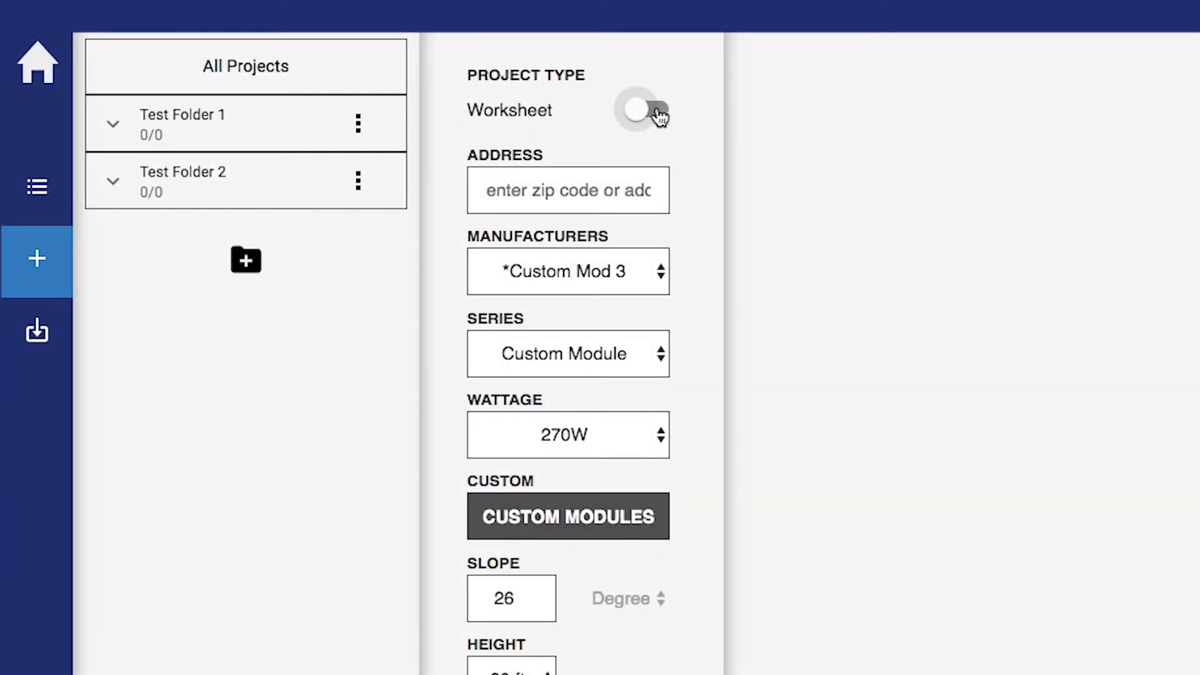
click(657, 119)
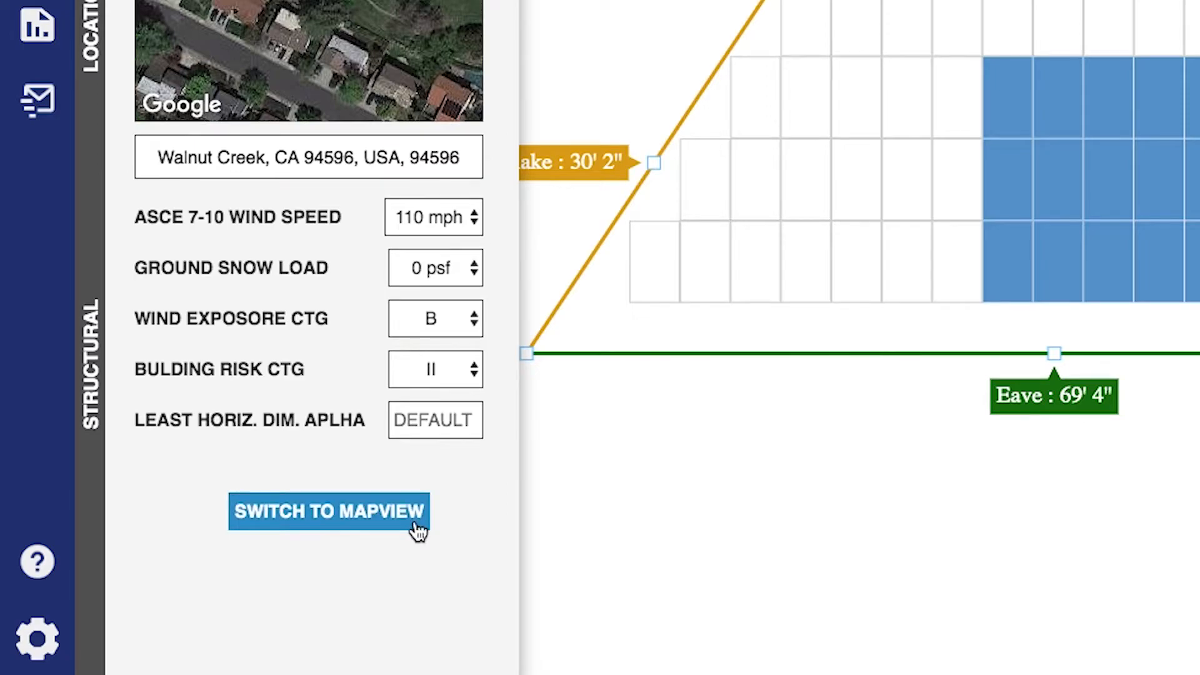
click(418, 530)
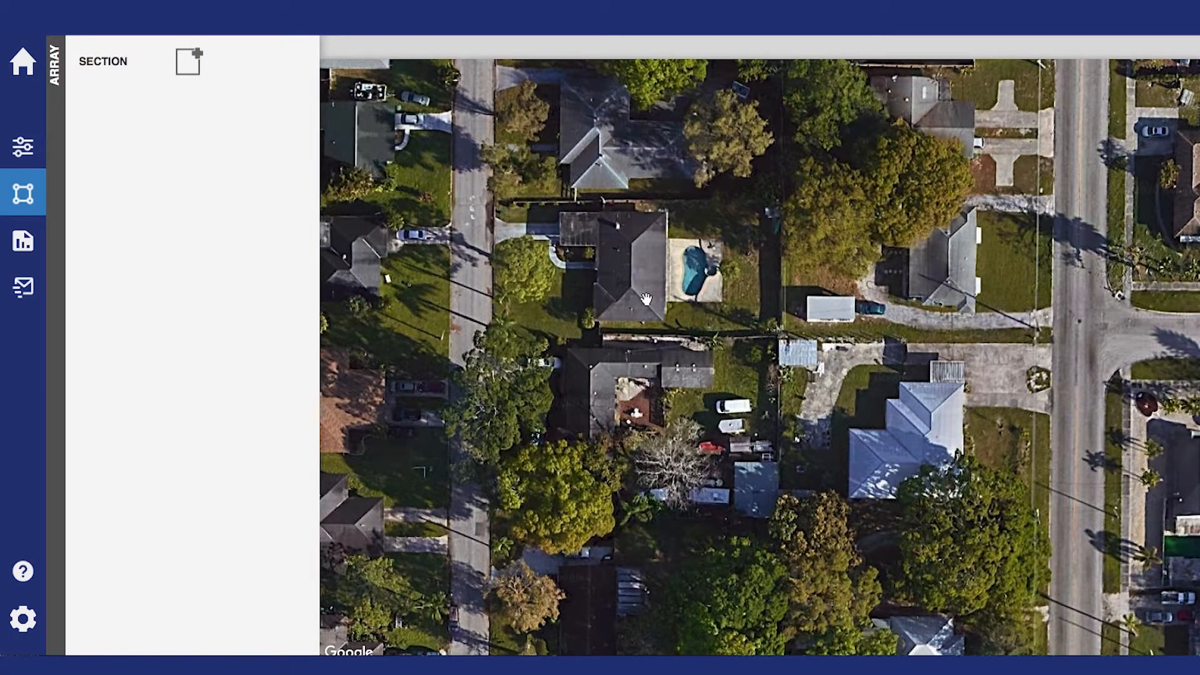
Trace the right-hand hip roof face as a four-corner section on the aerial map
scroll(646, 298, up, 1)
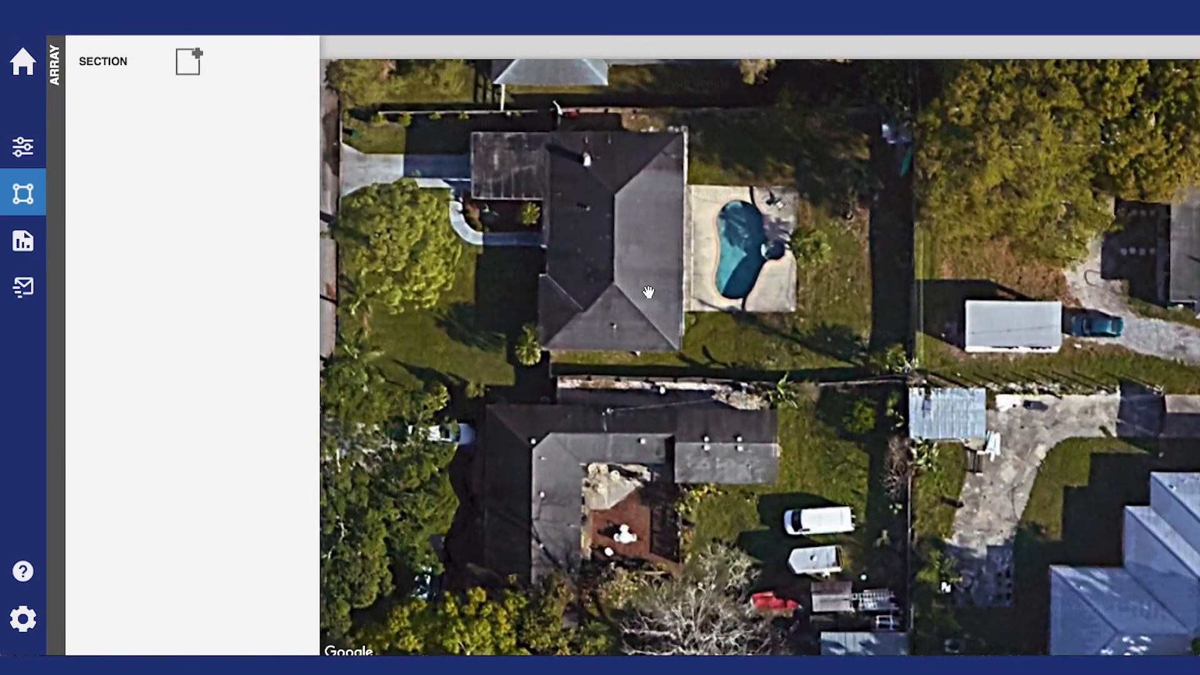
scroll(648, 292, up, 1)
drag(645, 273, 656, 407)
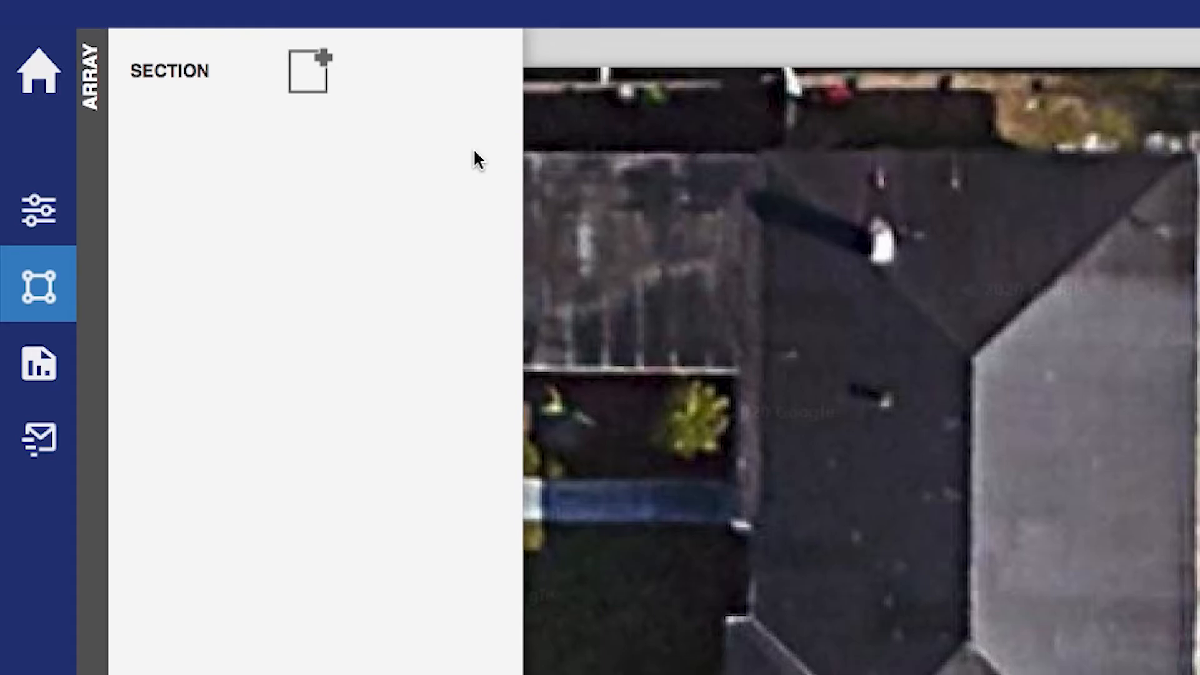
click(308, 73)
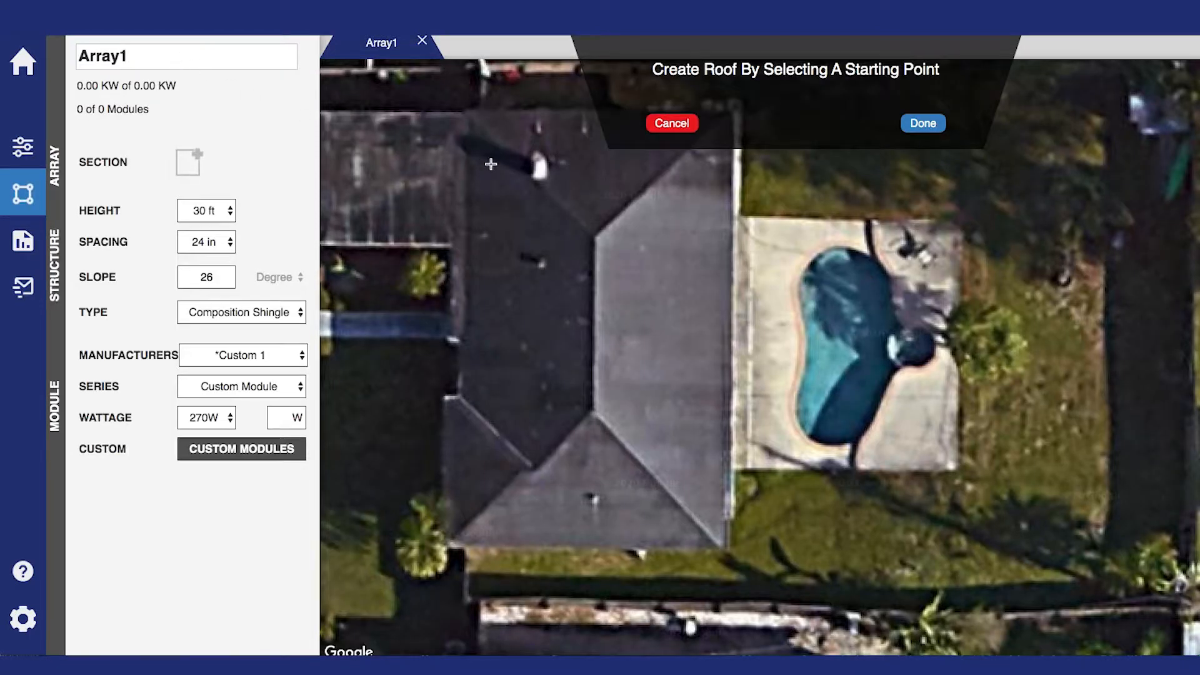
drag(588, 231, 592, 287)
click(593, 287)
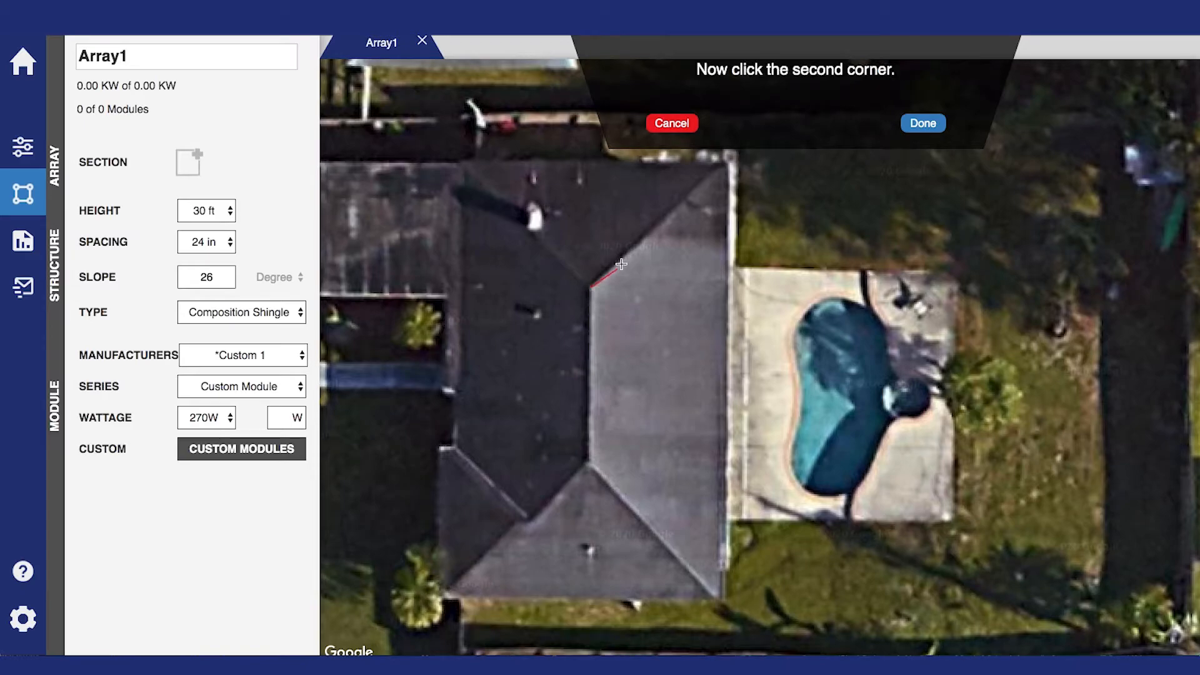
click(729, 165)
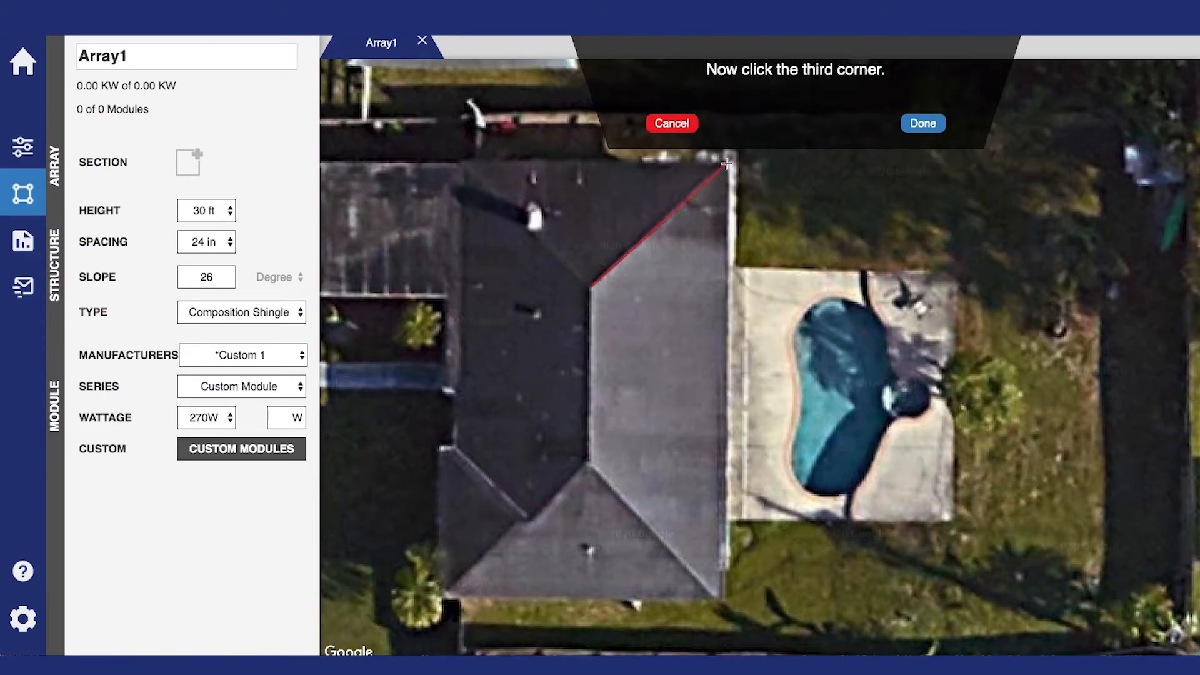
click(719, 599)
click(589, 464)
Set the pool-side right edge as the gutter and fill the face with modules
click(924, 125)
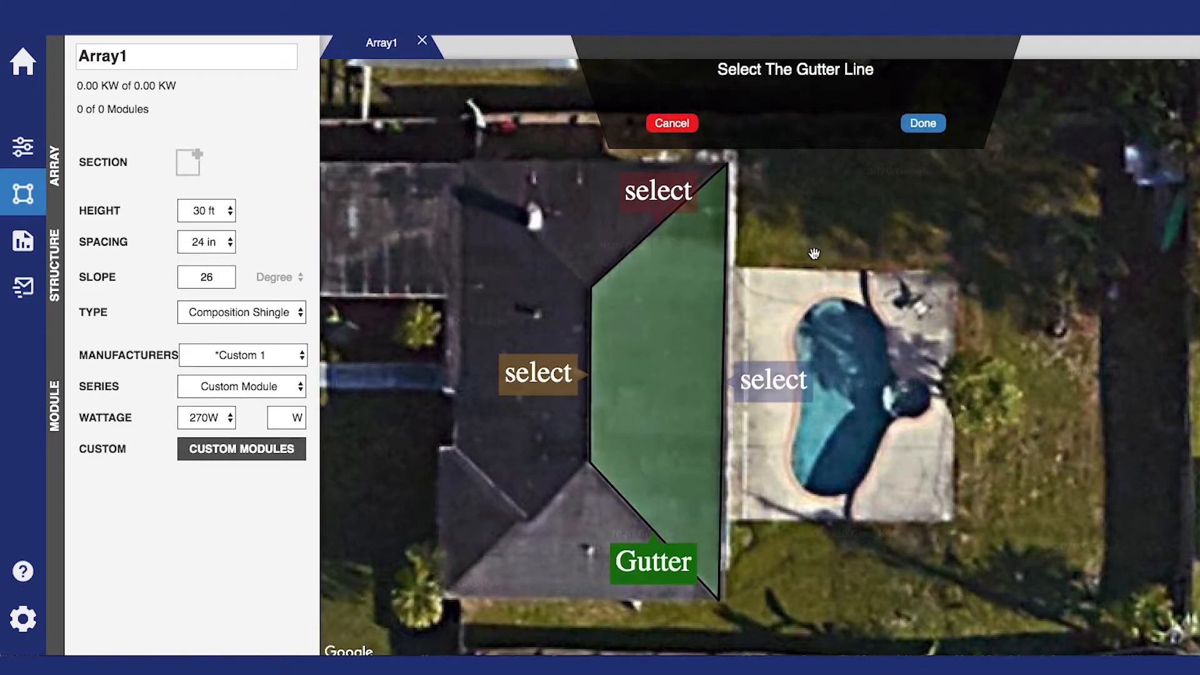
click(776, 381)
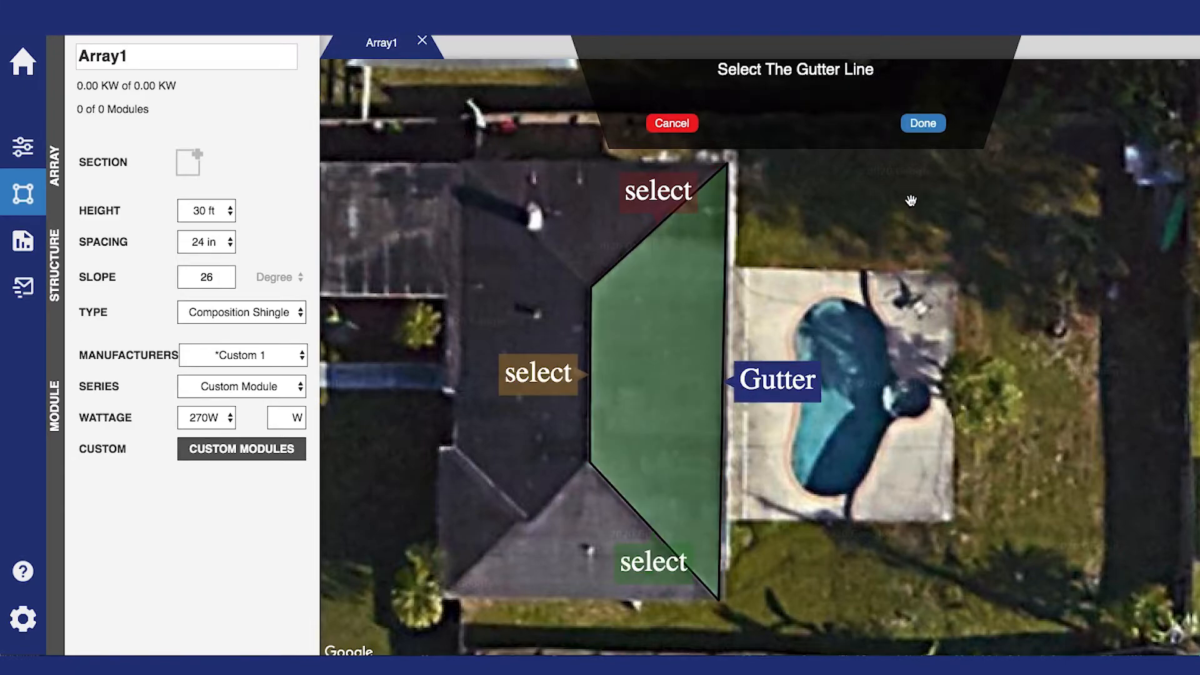
click(923, 123)
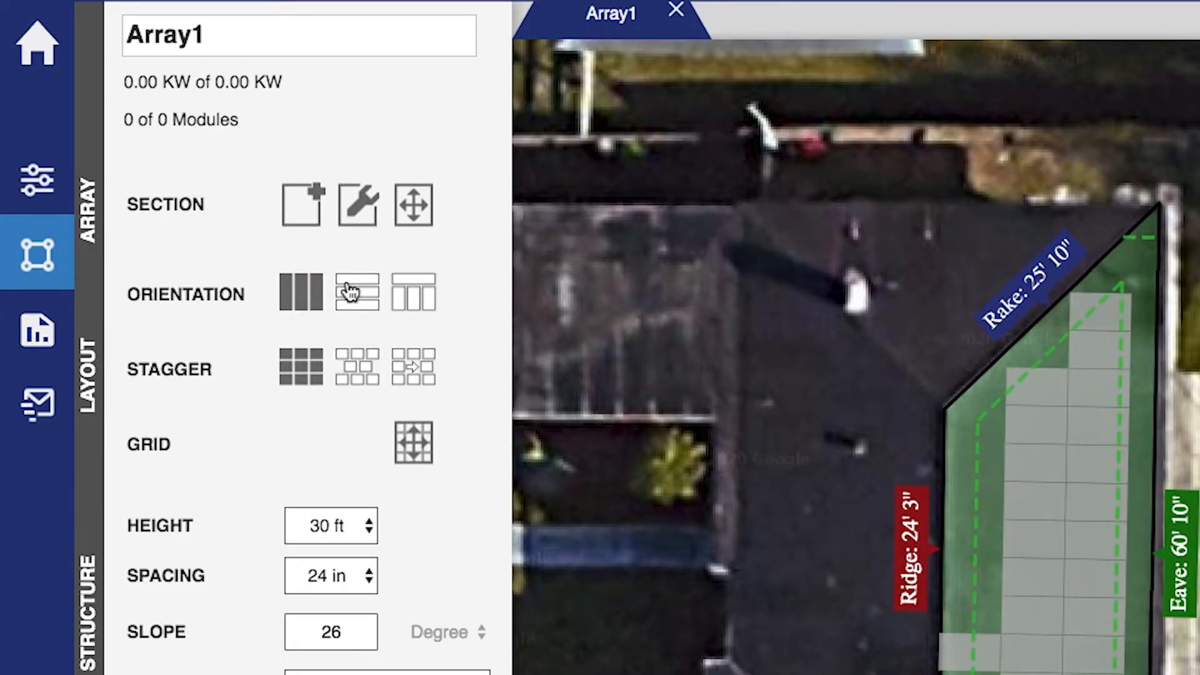
Nudge the left vertices of the Array1 outline to straighten its left edge
click(348, 208)
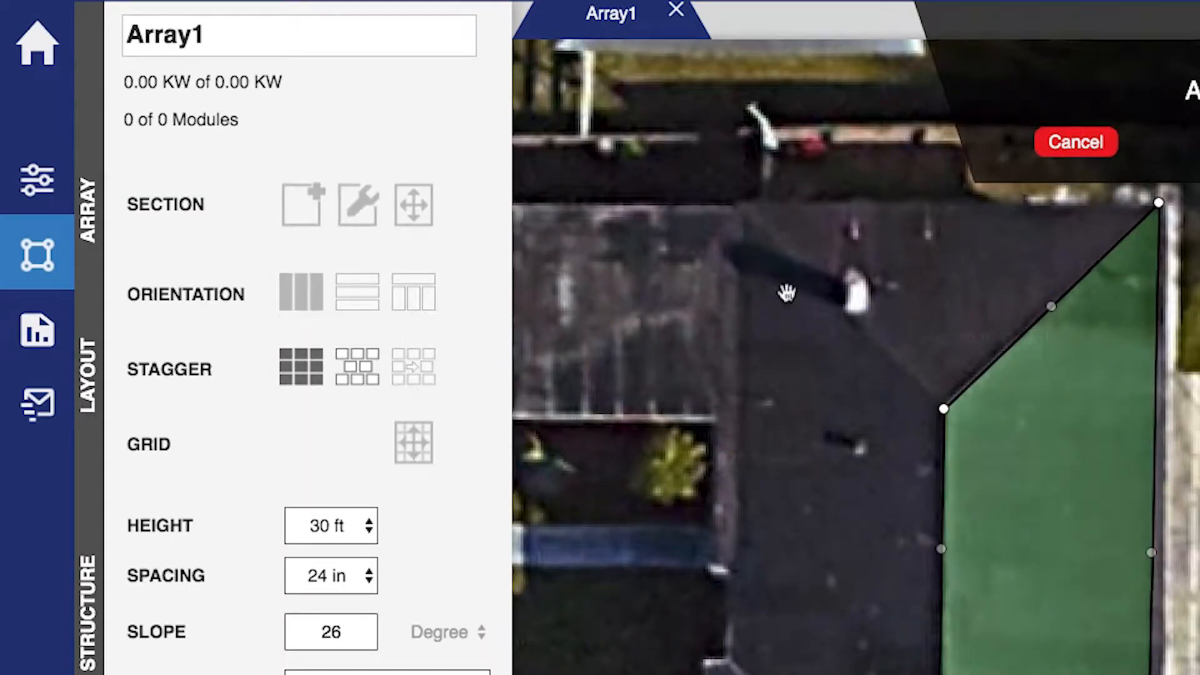
drag(590, 293, 589, 286)
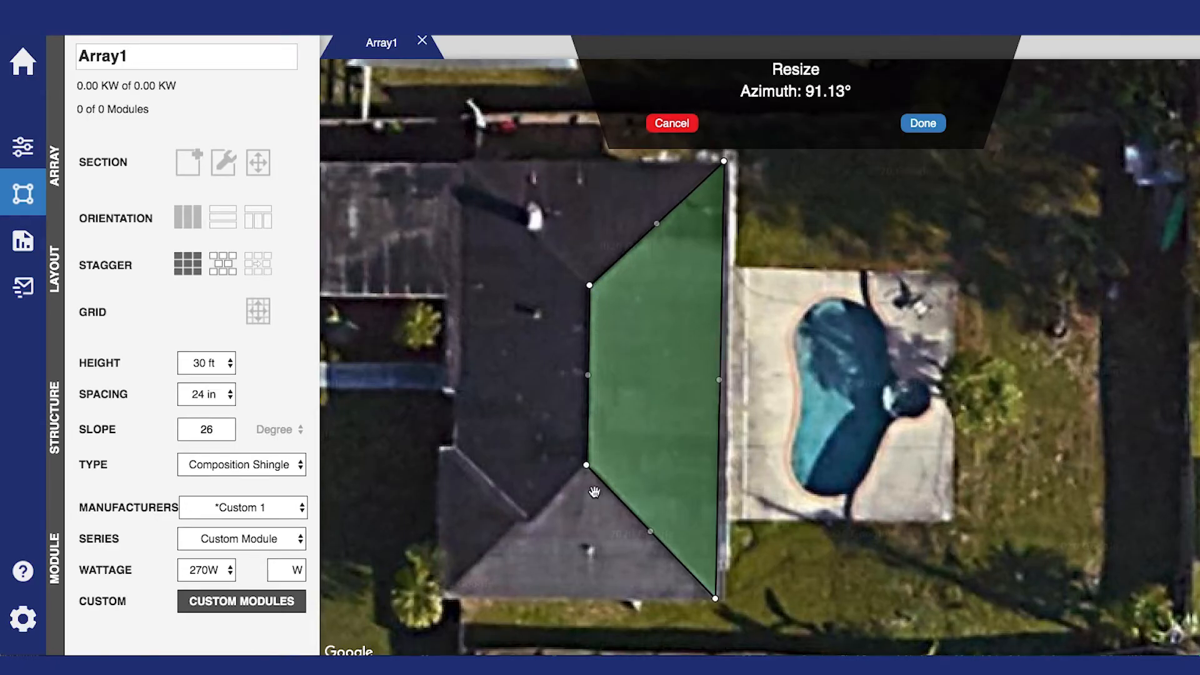
drag(586, 465, 590, 463)
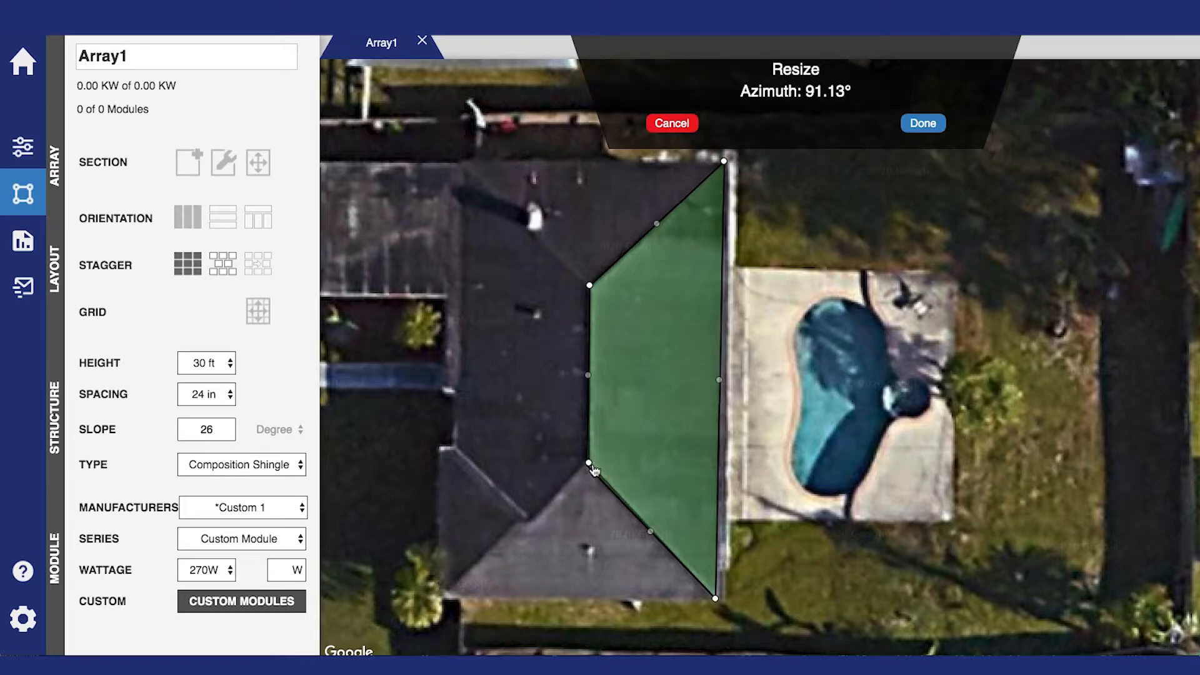
click(918, 124)
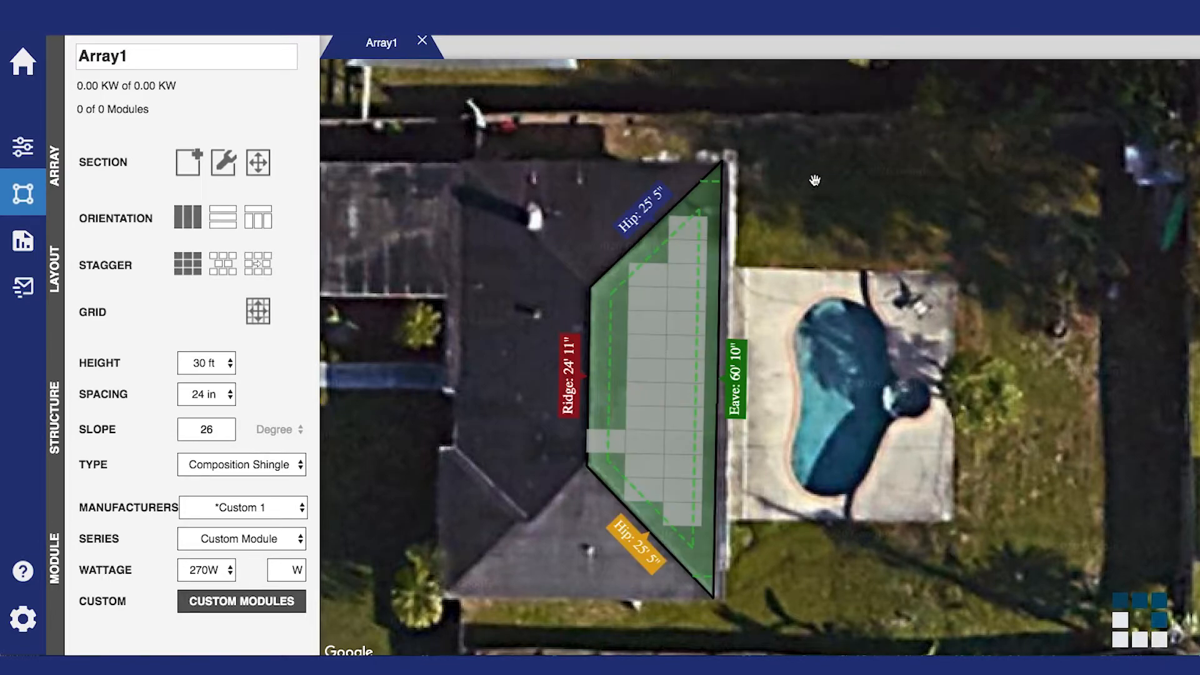
Shift the panel grid to fit inside the roof plate and mark a vertical strip of cells
click(258, 311)
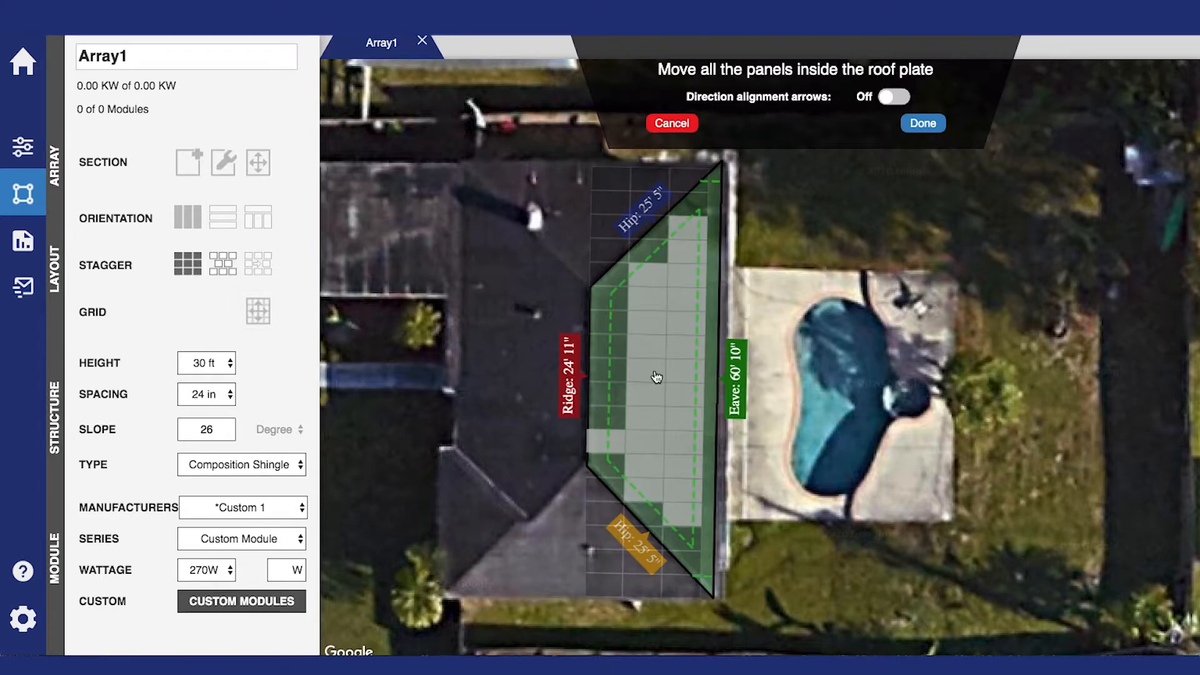
drag(659, 373, 668, 381)
click(931, 124)
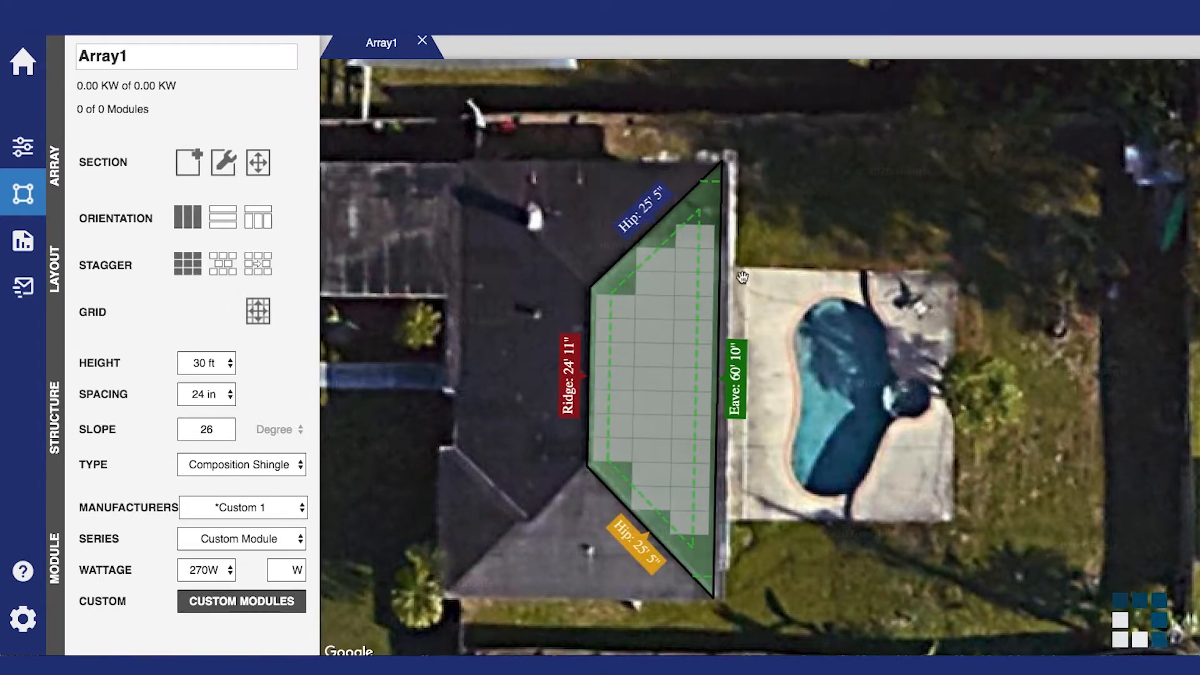
mouse_move(695, 261)
mouse_down()
mouse_move(674, 341)
mouse_move(660, 509)
mouse_up()
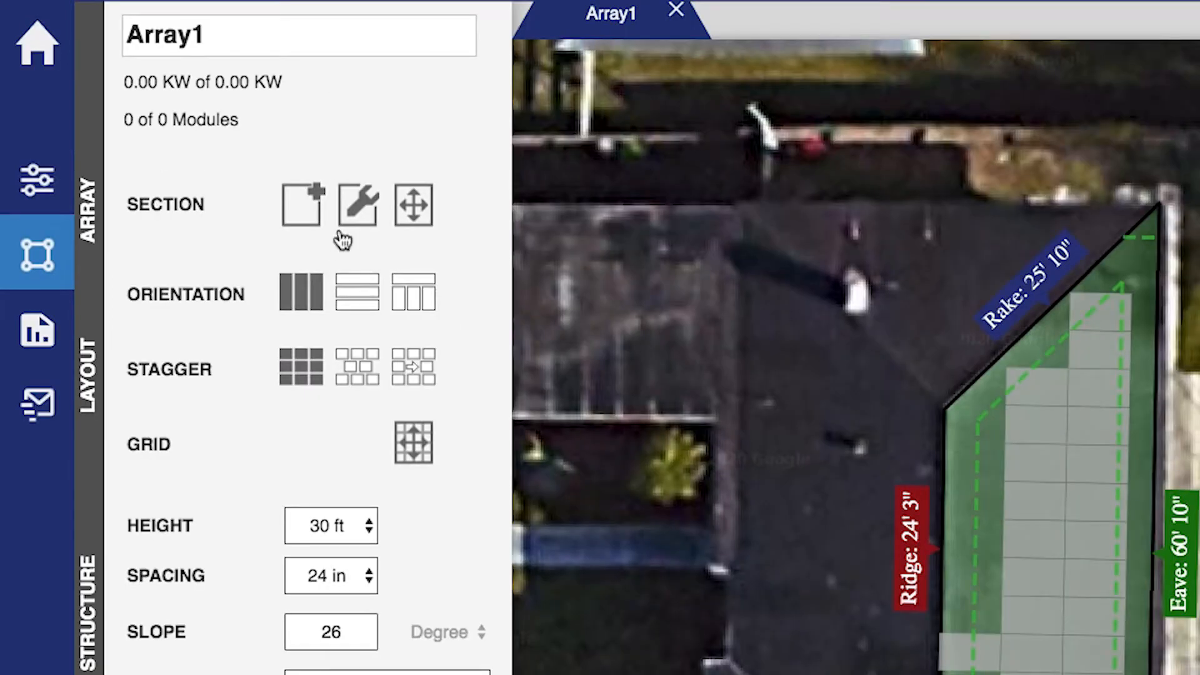
Stretch the left roof section outline out to the top-left roof corner
click(378, 63)
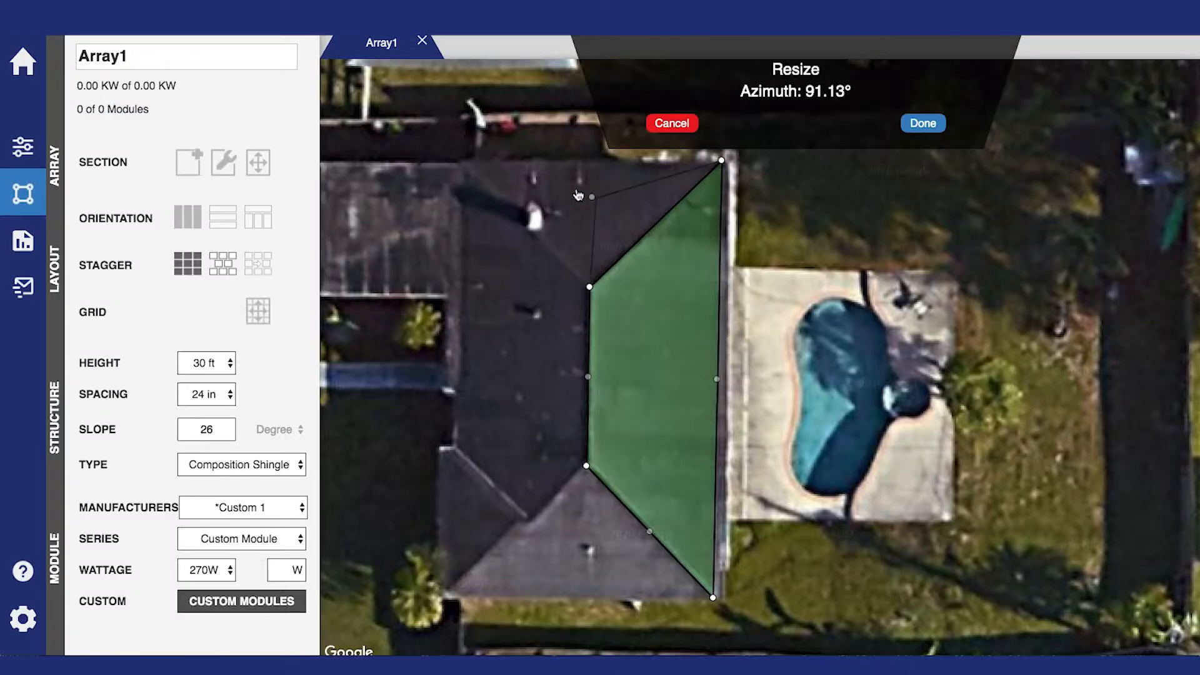
drag(578, 195, 463, 162)
click(921, 122)
Fill the left face with modules: five near the top plus a two-column block
mouse_move(626, 188)
mouse_down()
mouse_move(543, 188)
mouse_move(574, 207)
mouse_move(594, 250)
mouse_up()
drag(659, 295, 700, 455)
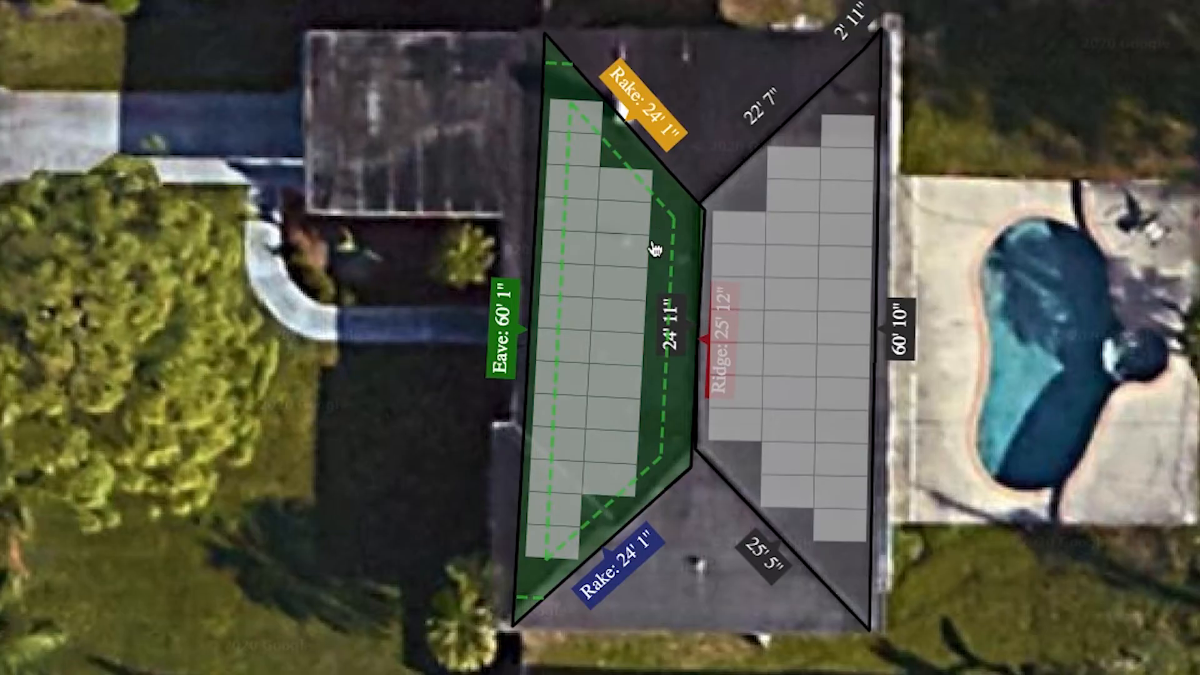
drag(616, 253, 614, 444)
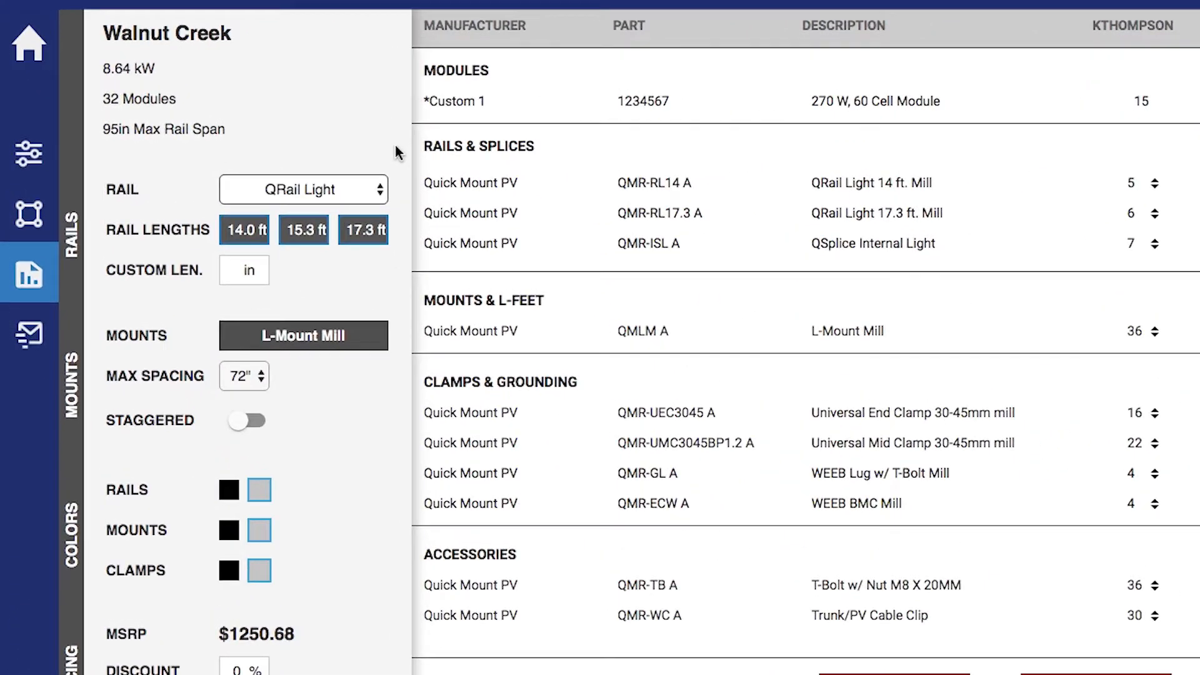
Keep QRail Light rails with the 15.3 ft length and drop the 17.3 ft length
click(423, 200)
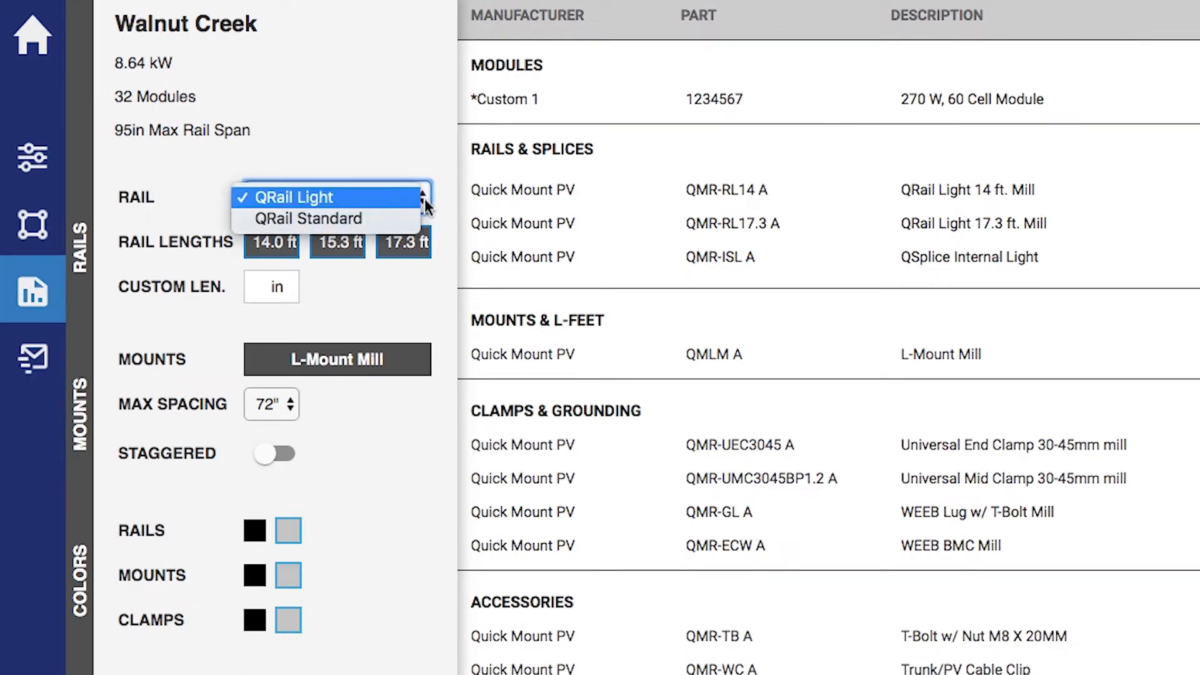
click(426, 198)
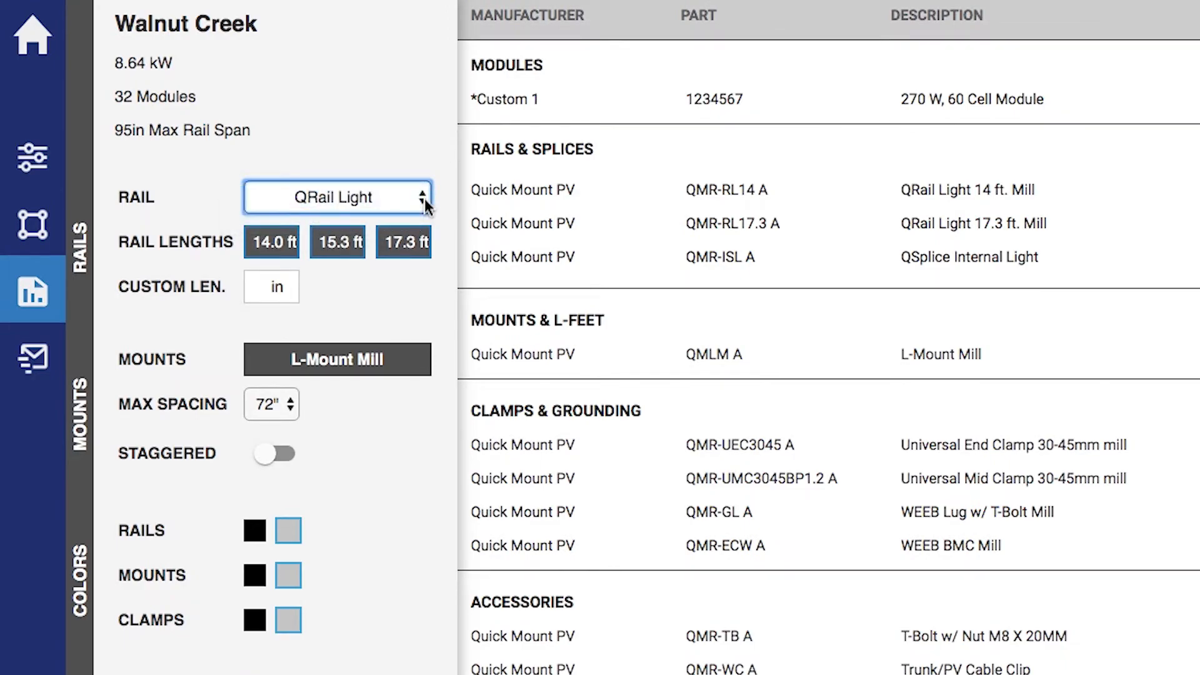
click(349, 251)
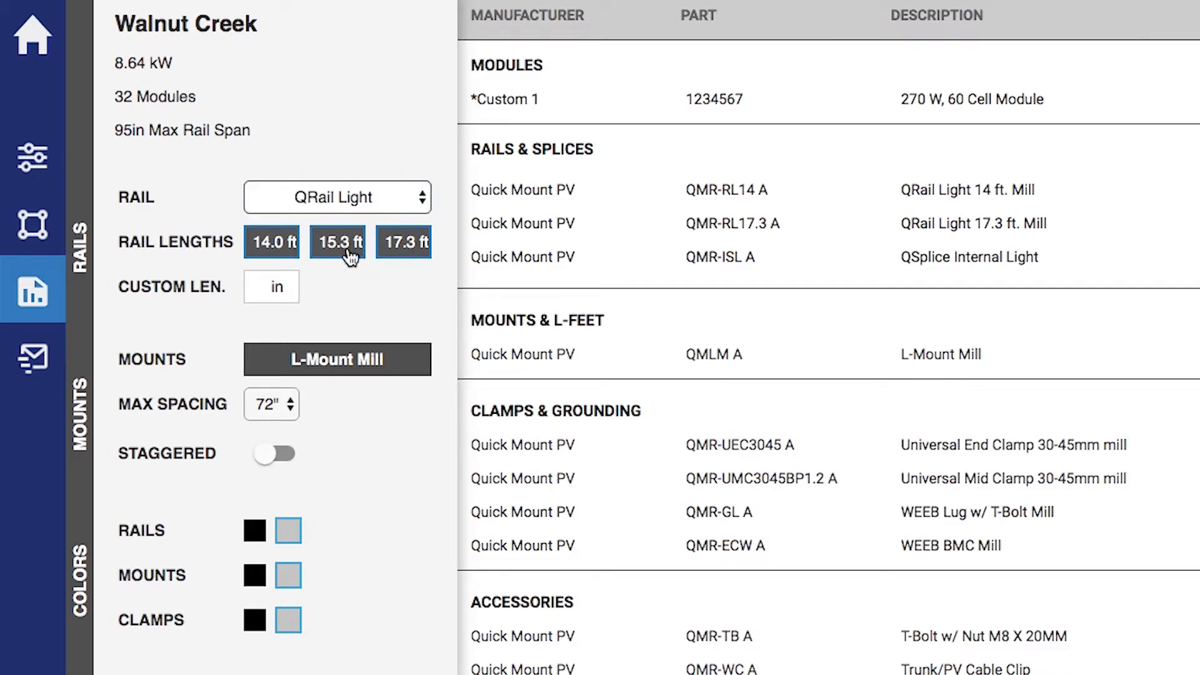
click(350, 255)
click(348, 256)
click(392, 258)
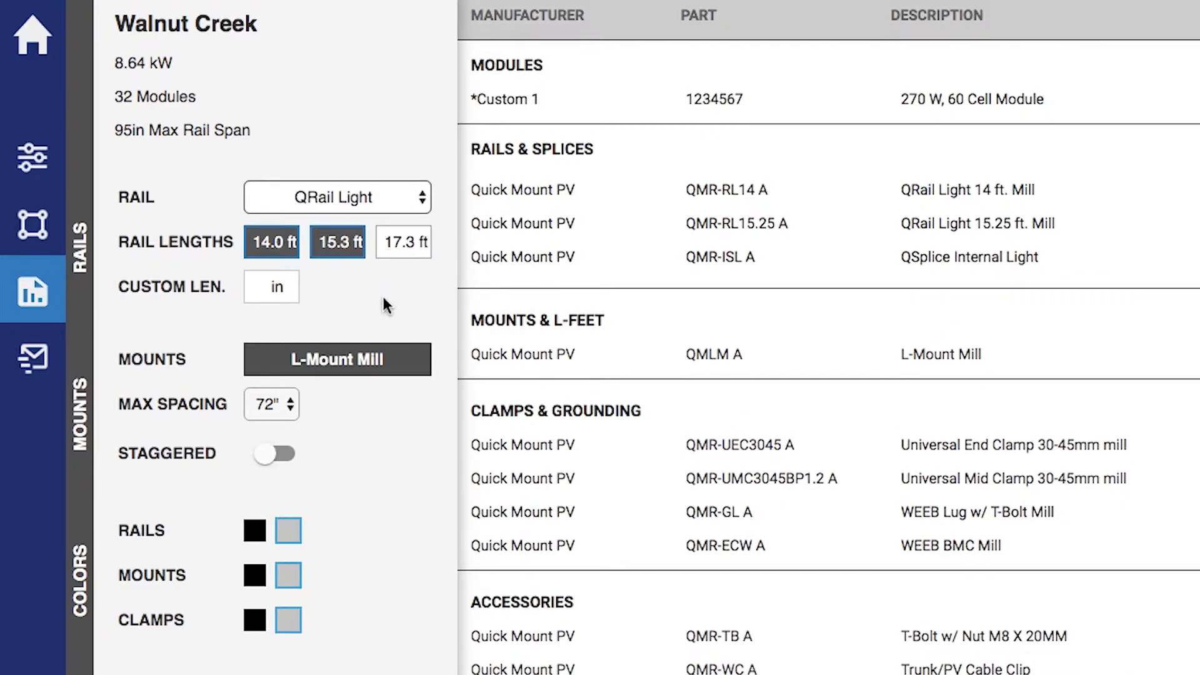
Review the mount options, keep 72" maximum spacing, and leave staggered mounts off
click(399, 358)
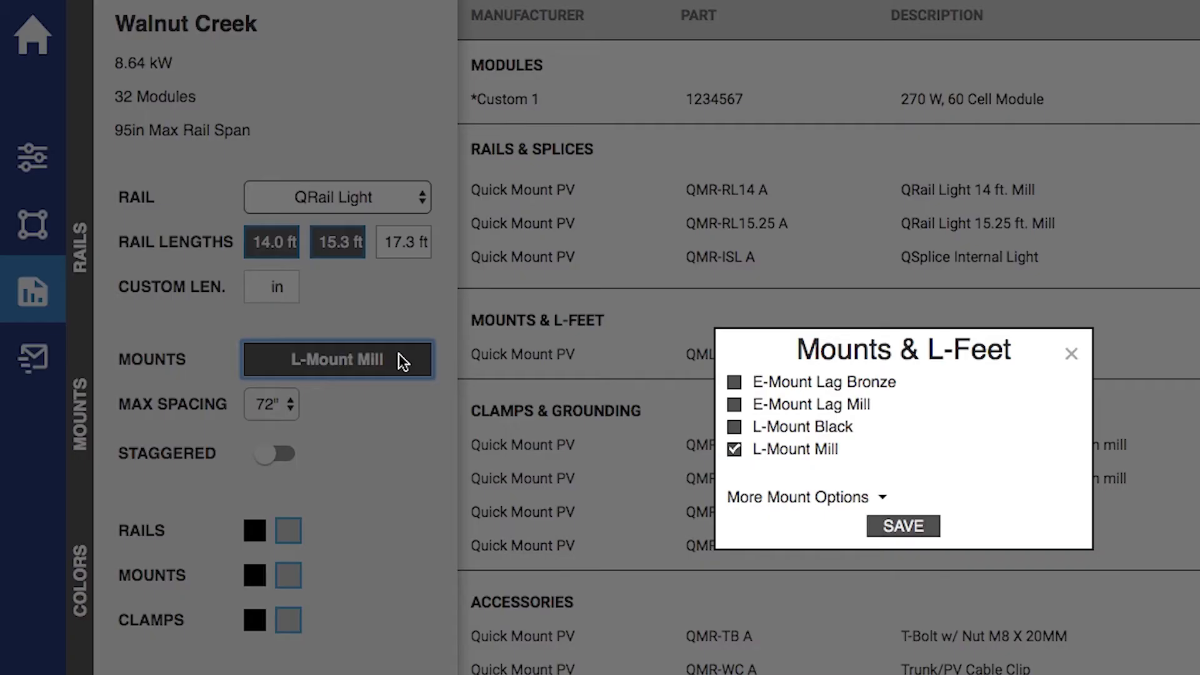
click(882, 498)
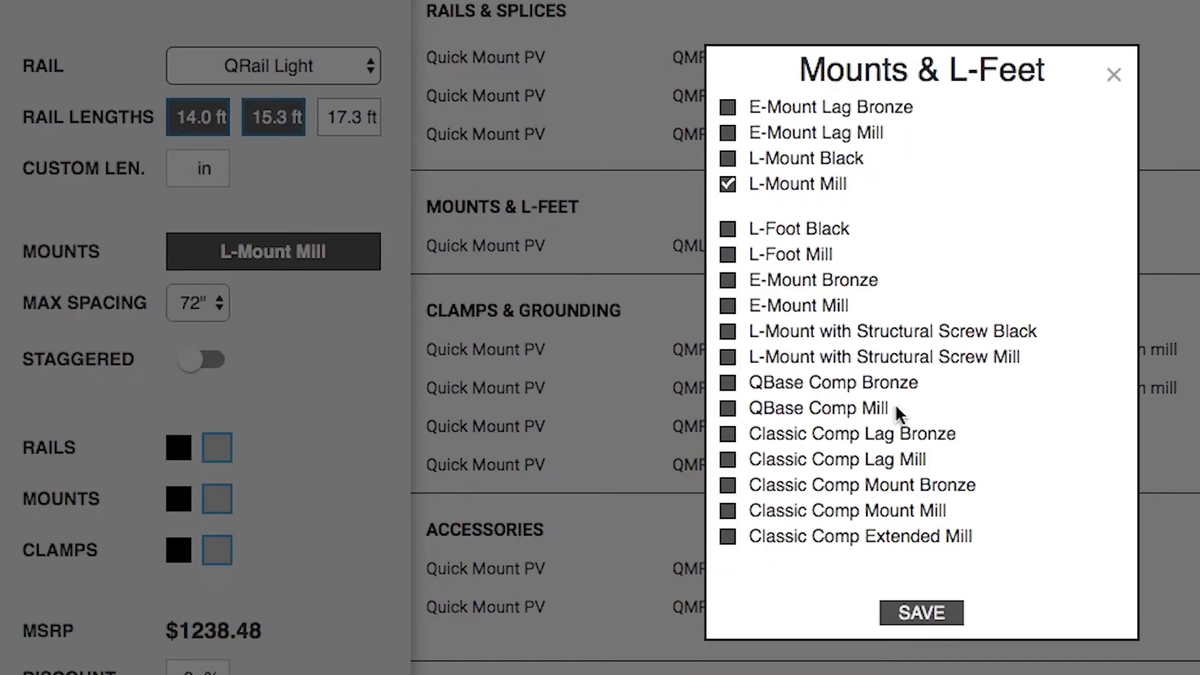
click(925, 616)
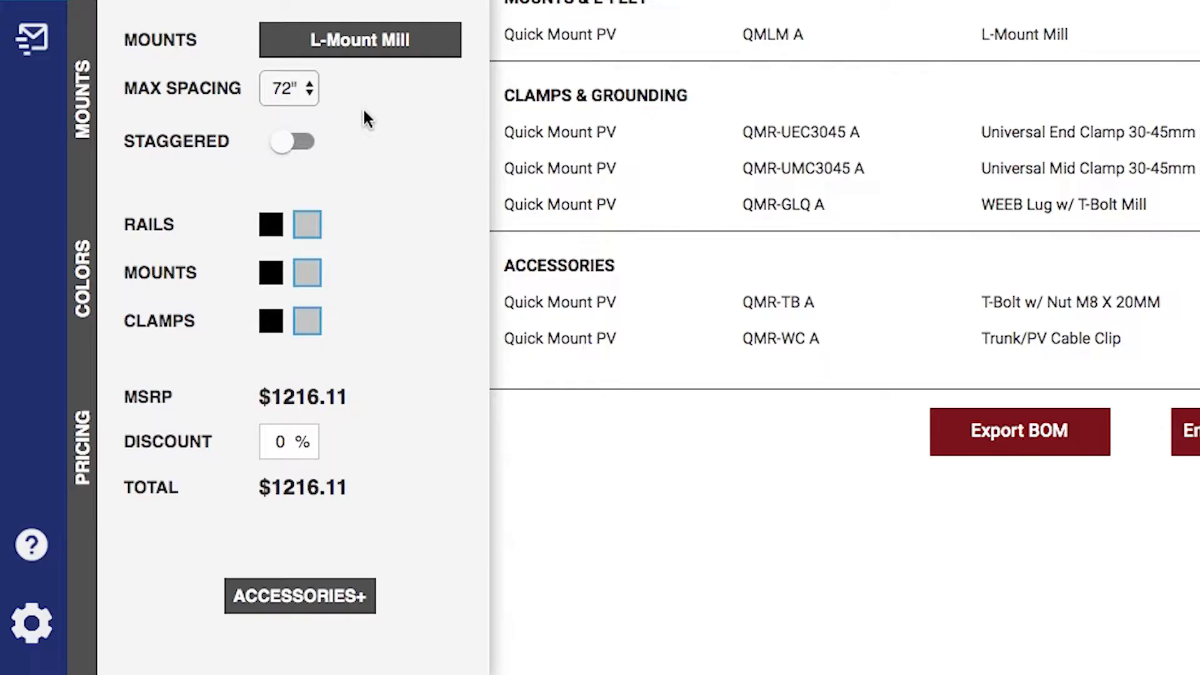
click(311, 92)
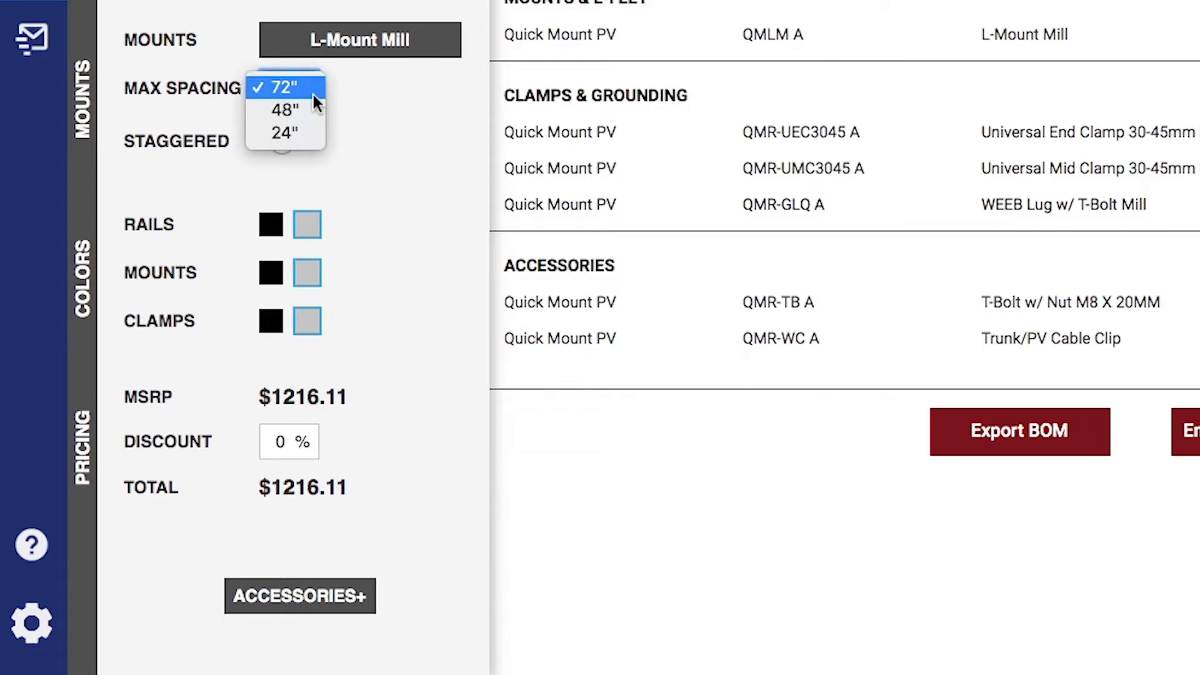
click(313, 95)
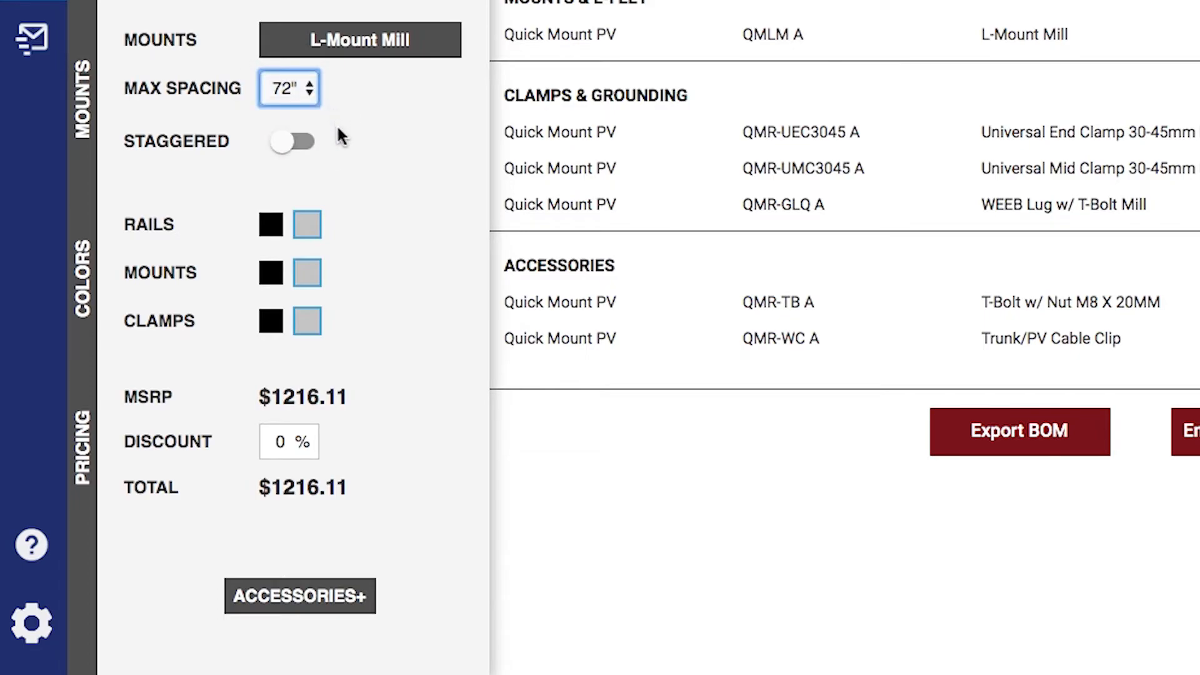
click(291, 153)
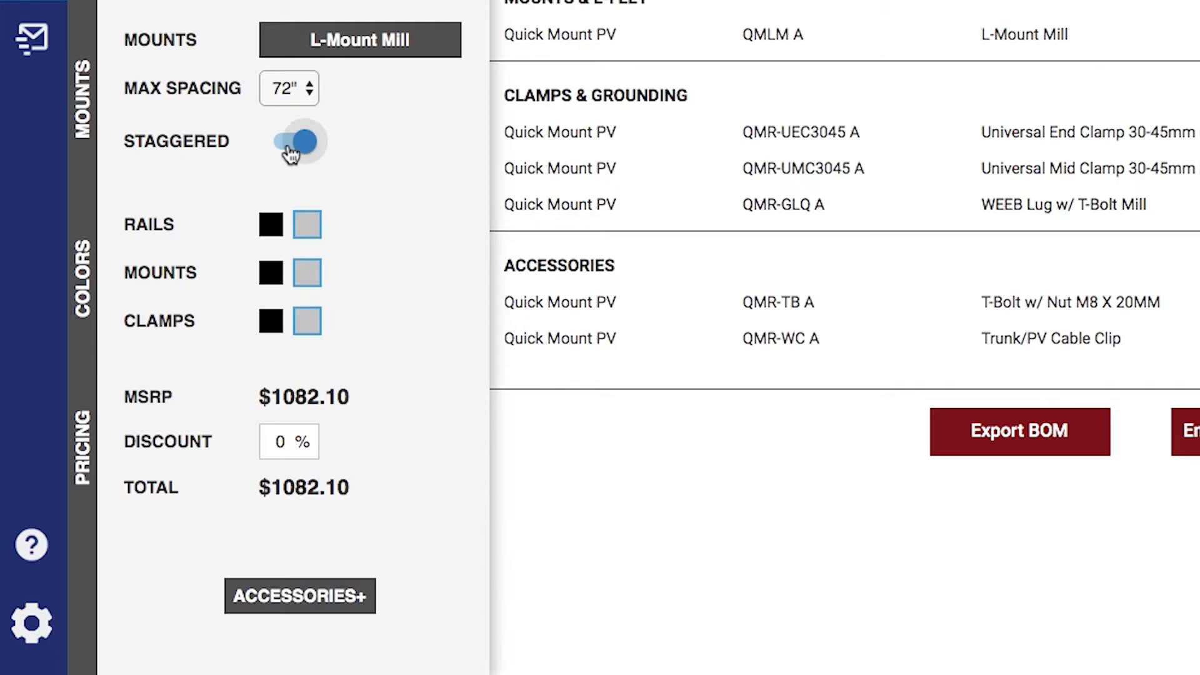
click(305, 144)
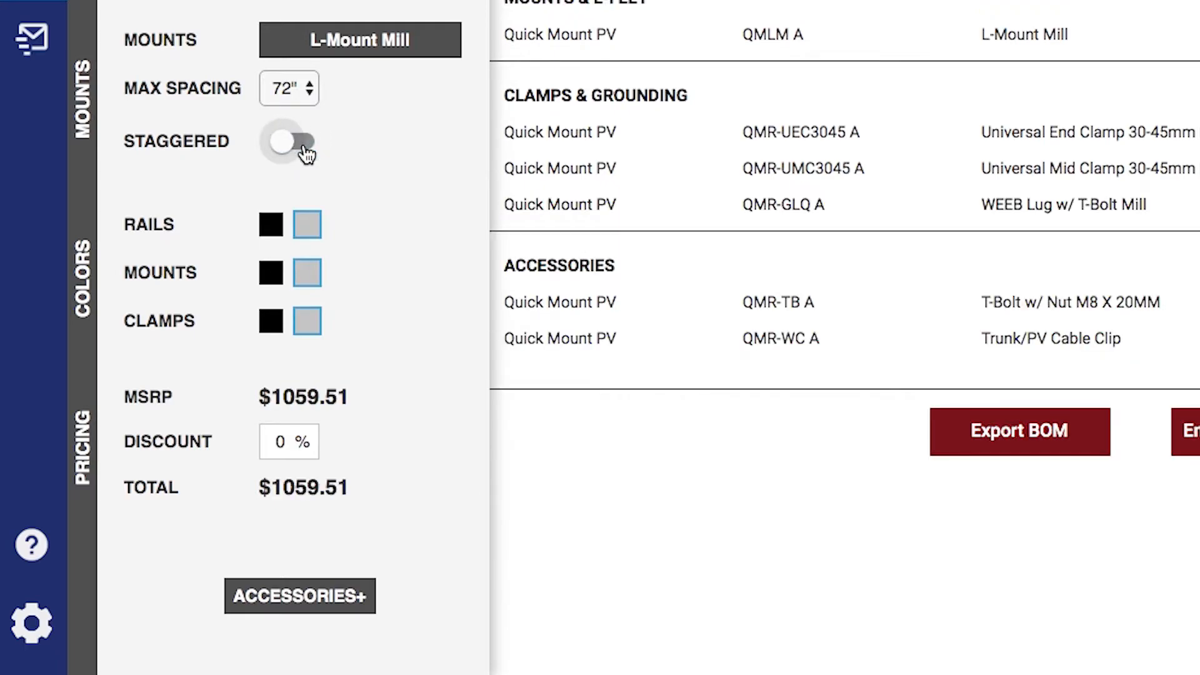
Make the rails, mounts and clamps black, raising the total to $1286.21
click(275, 229)
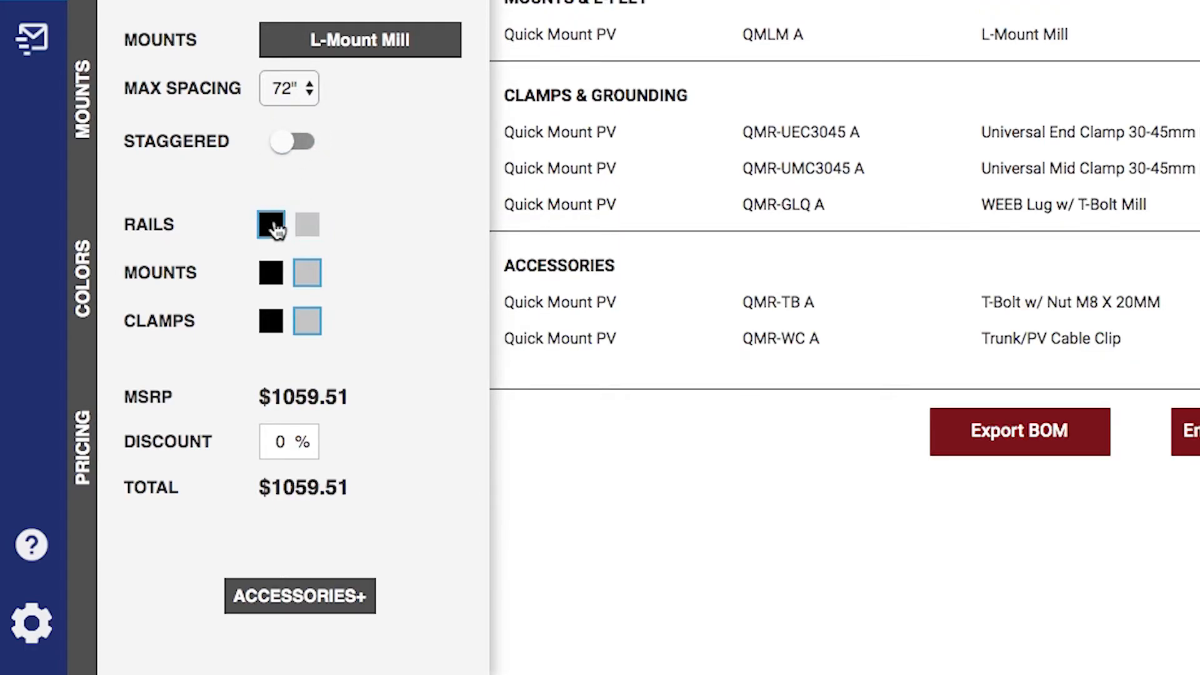
click(274, 274)
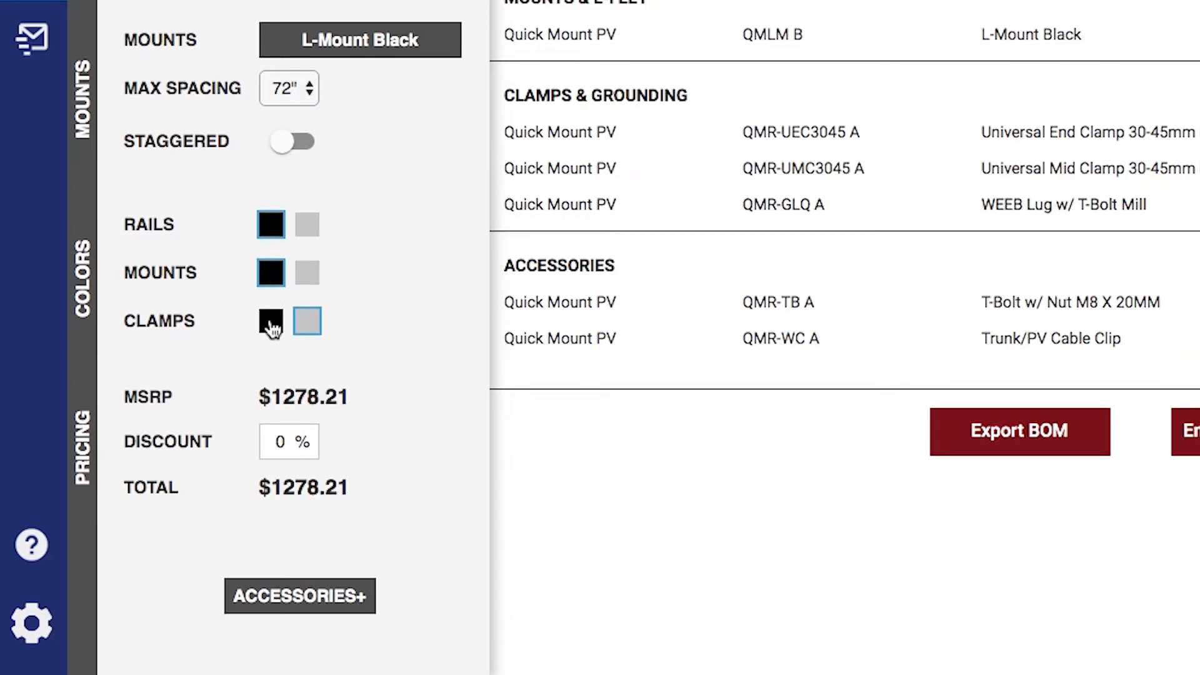
click(273, 326)
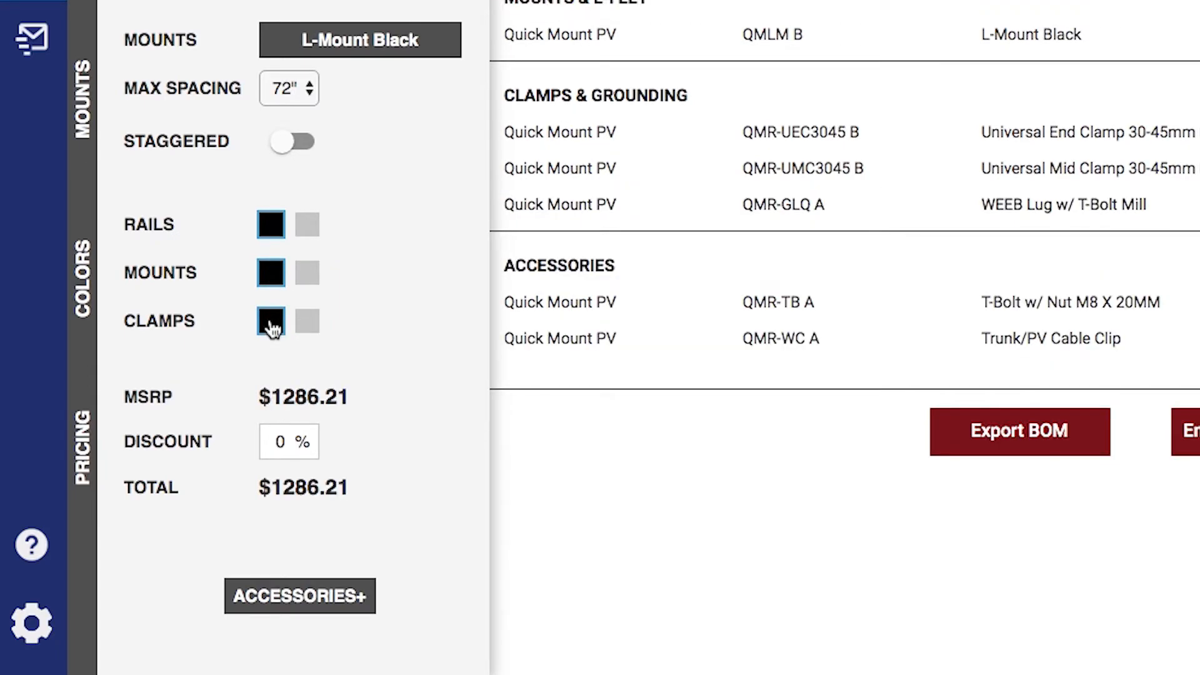
Add QSkirt and Enphase Iq7-60-2-US microinverters to the accessories and save
click(355, 600)
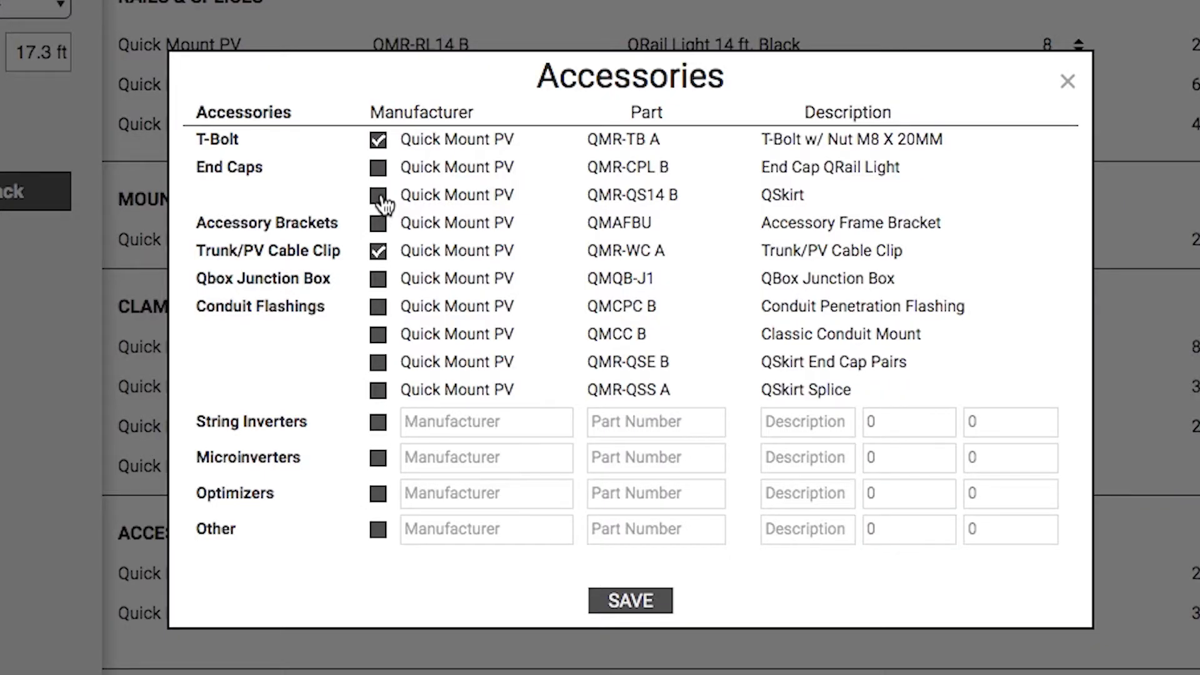
click(379, 197)
click(379, 458)
click(422, 457)
text(Enphase)
key(Tab)
text(Iq7-60-2-US)
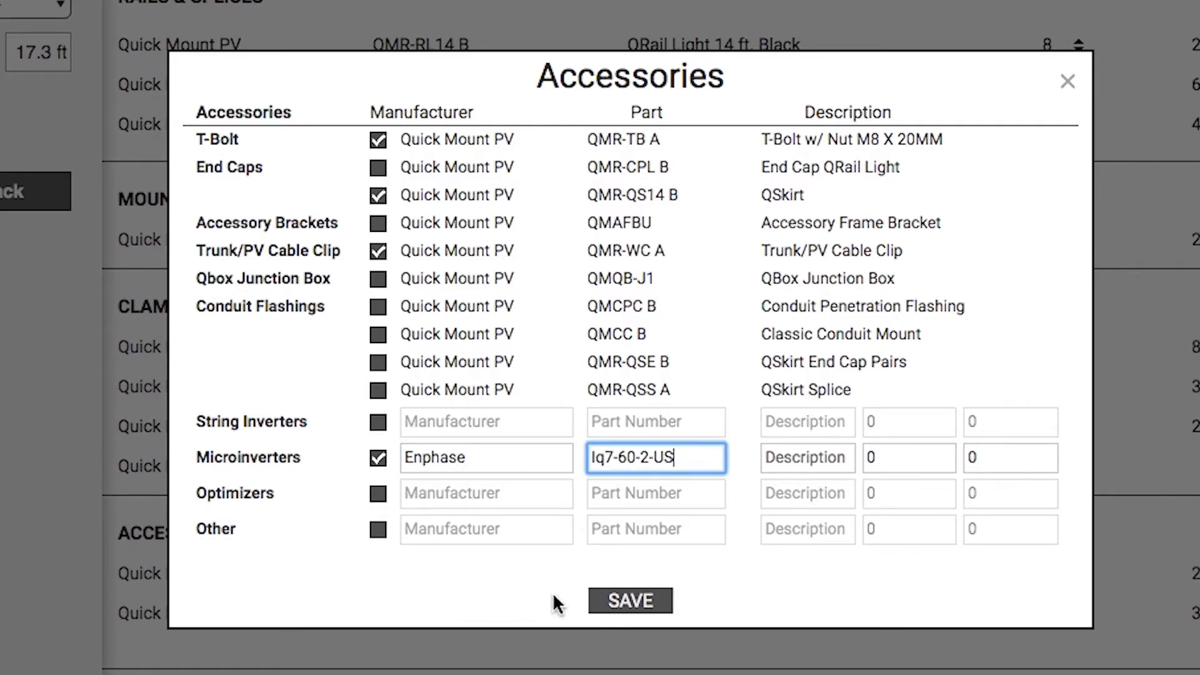
click(602, 610)
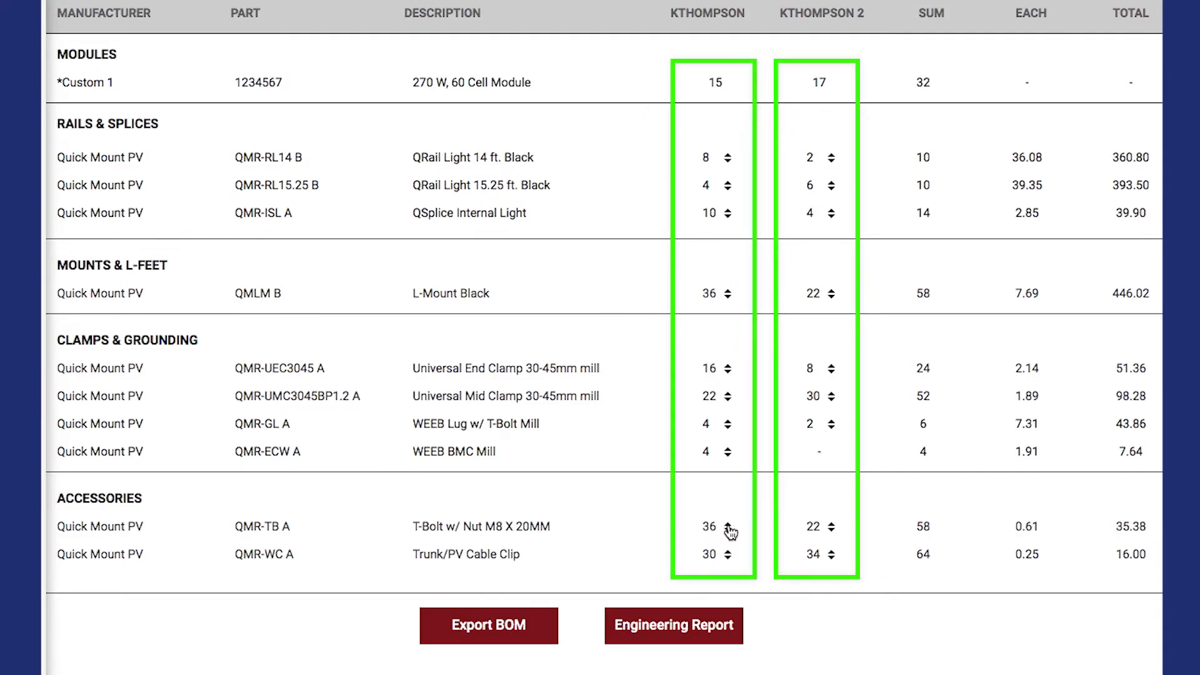
Raise the T-Bolt quantity to 46 and enter a 6% discount
click(728, 525)
click(729, 525)
click(728, 525)
click(728, 524)
click(728, 524)
click(728, 524)
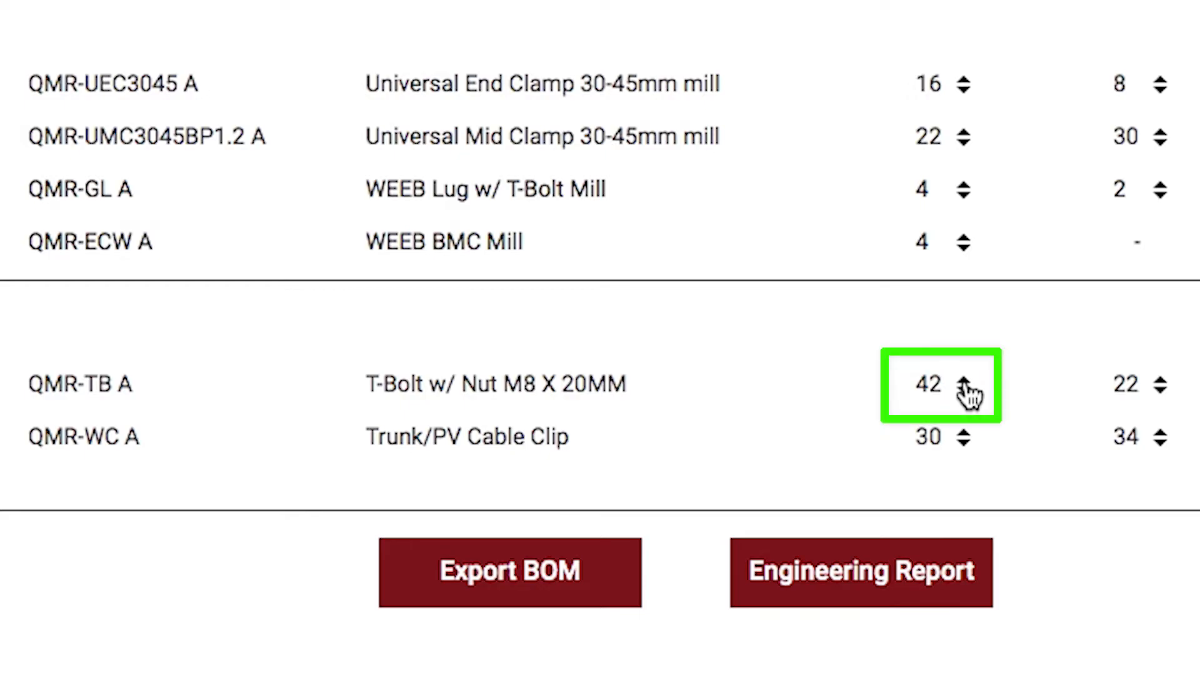
click(964, 382)
click(964, 382)
click(964, 381)
click(964, 381)
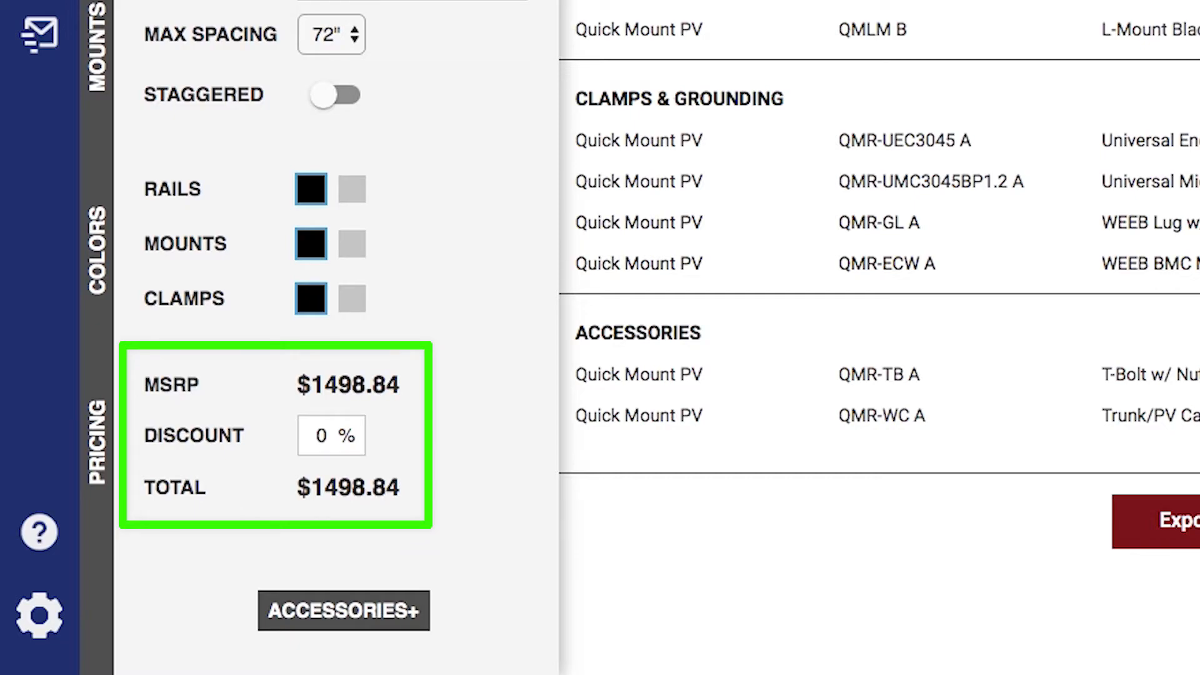
double_click(322, 436)
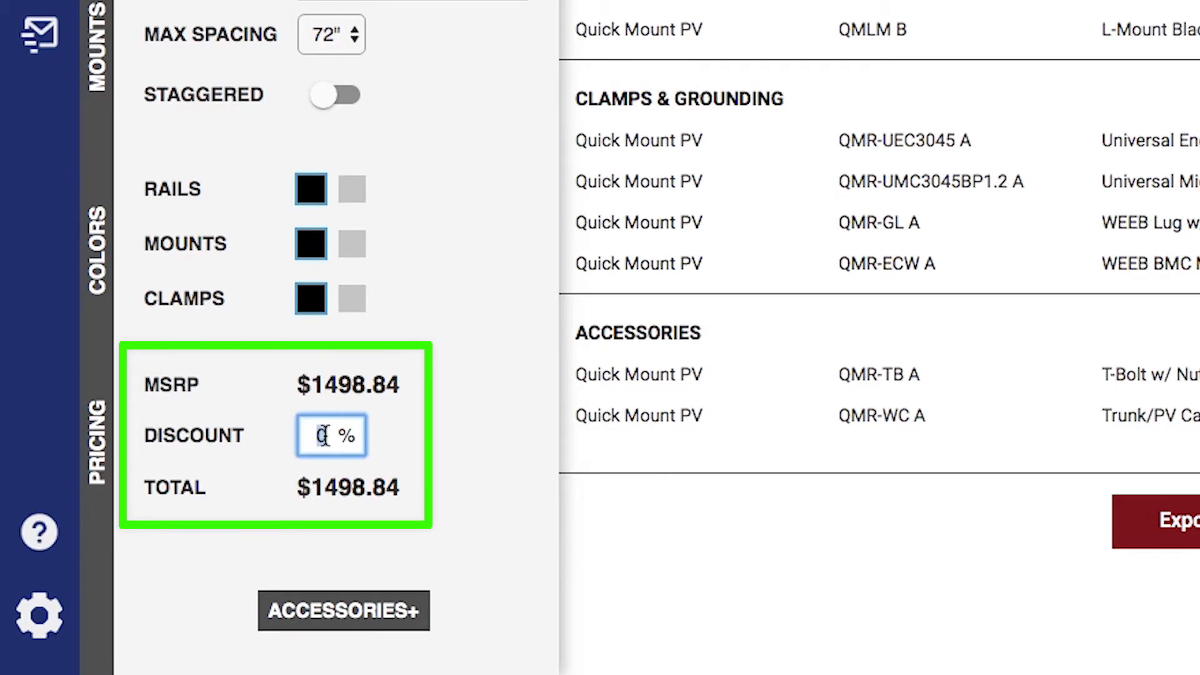
text(6)
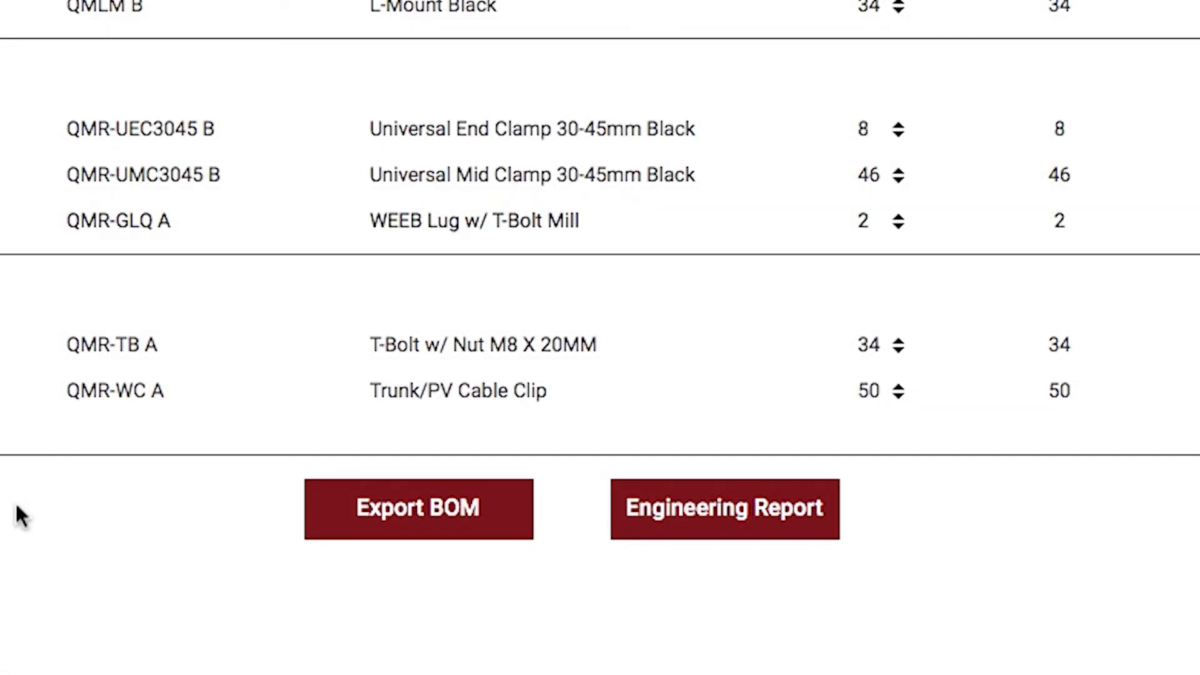
Export the BOM as Walnut Creek.csv and scroll through the engineering report
click(510, 531)
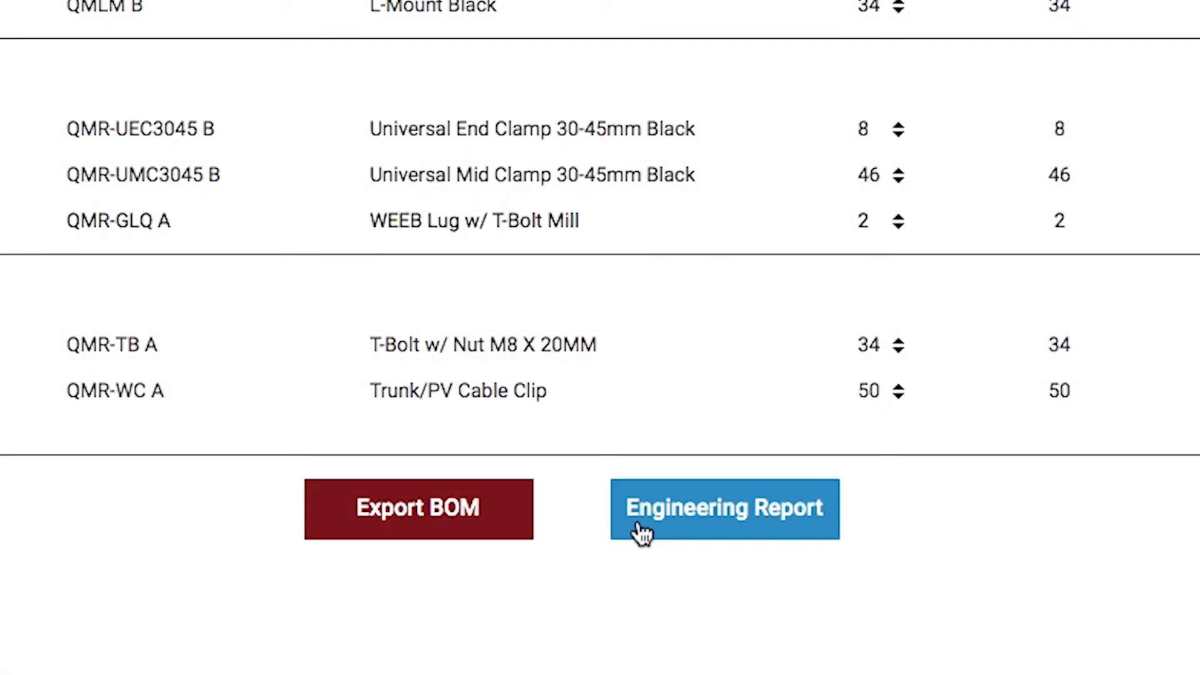
click(642, 533)
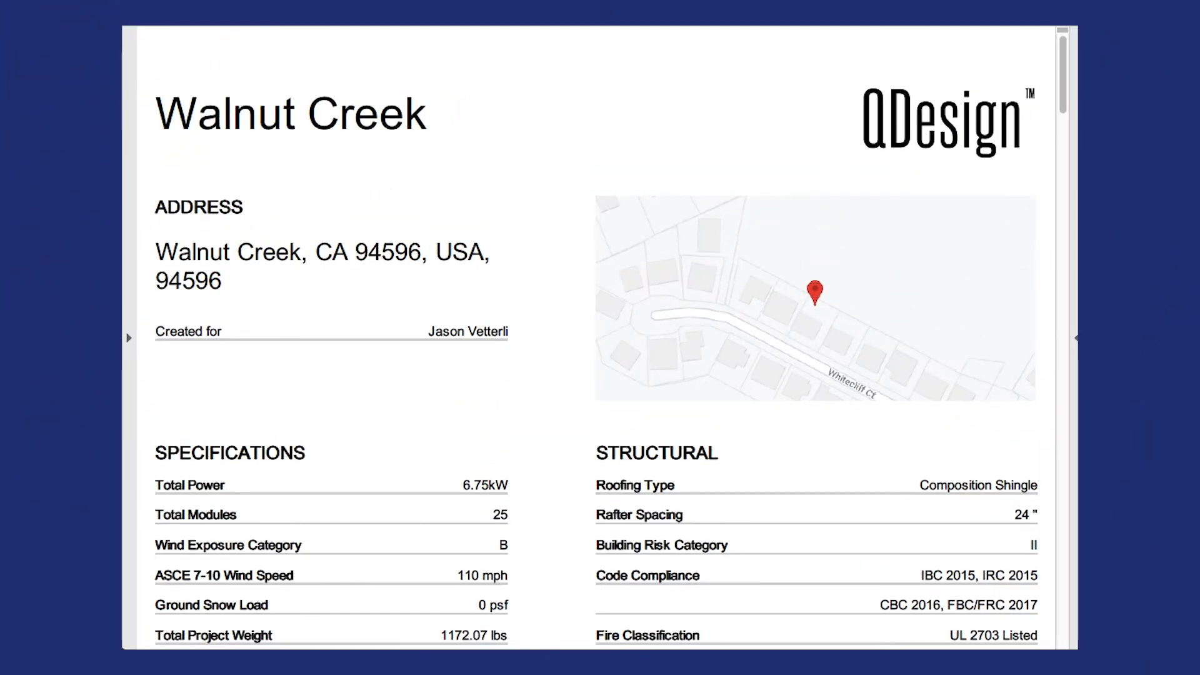
scroll(597, 338, down, 10)
scroll(597, 338, down, 15)
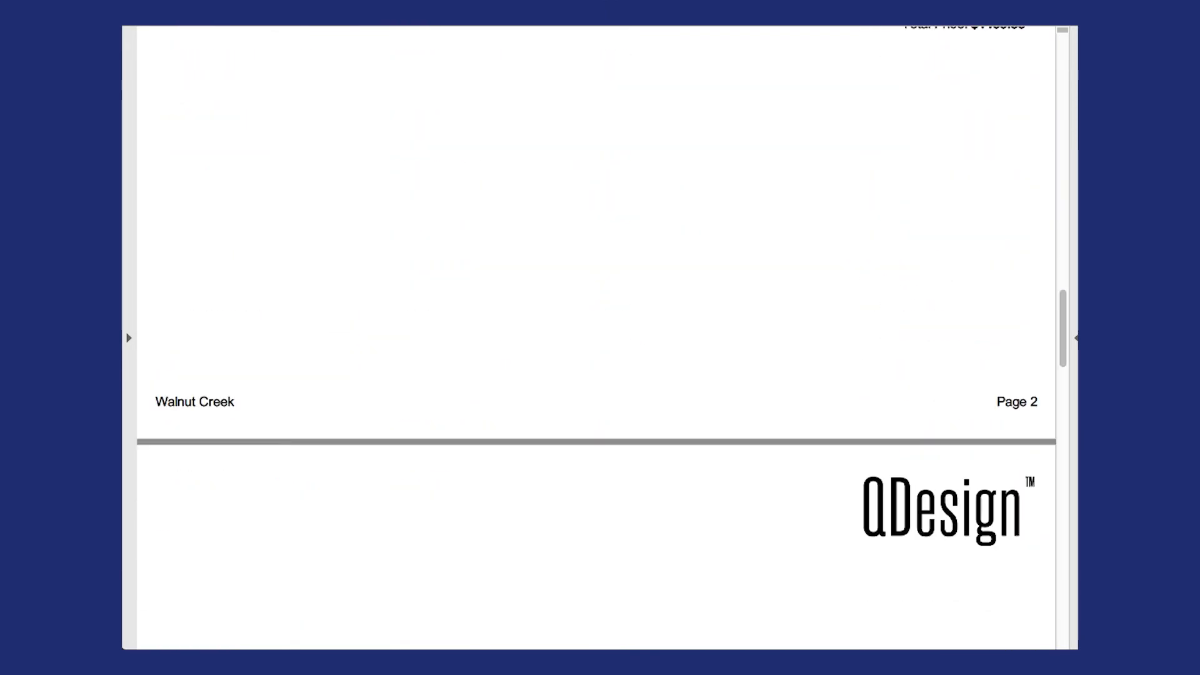
scroll(597, 338, down, 10)
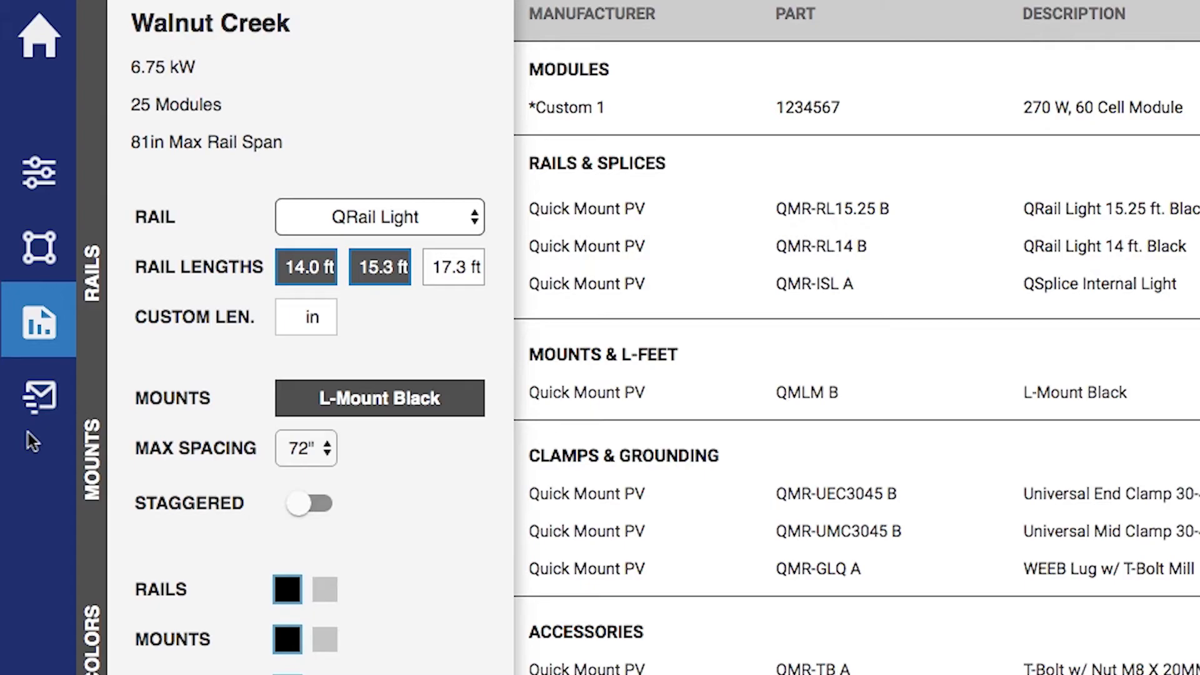
Open the project share options and add a recipient e-mail address
click(40, 398)
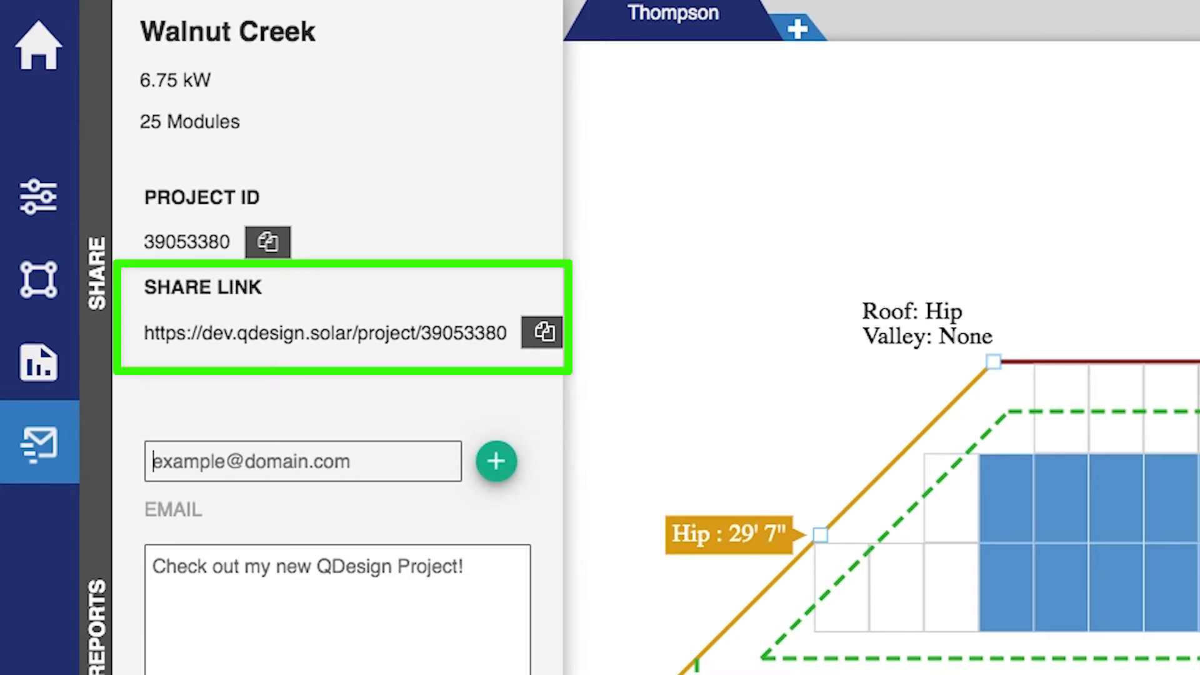
click(170, 456)
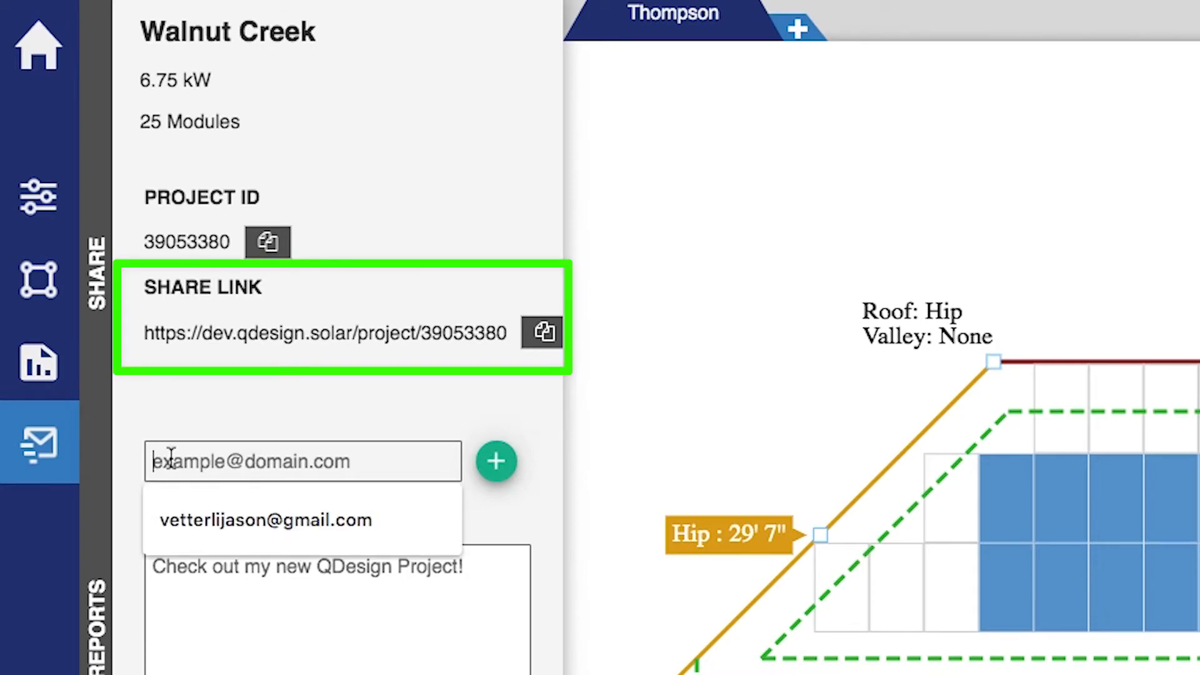
text(e)
key(BackSpace)
scroll(337, 337, down, 3)
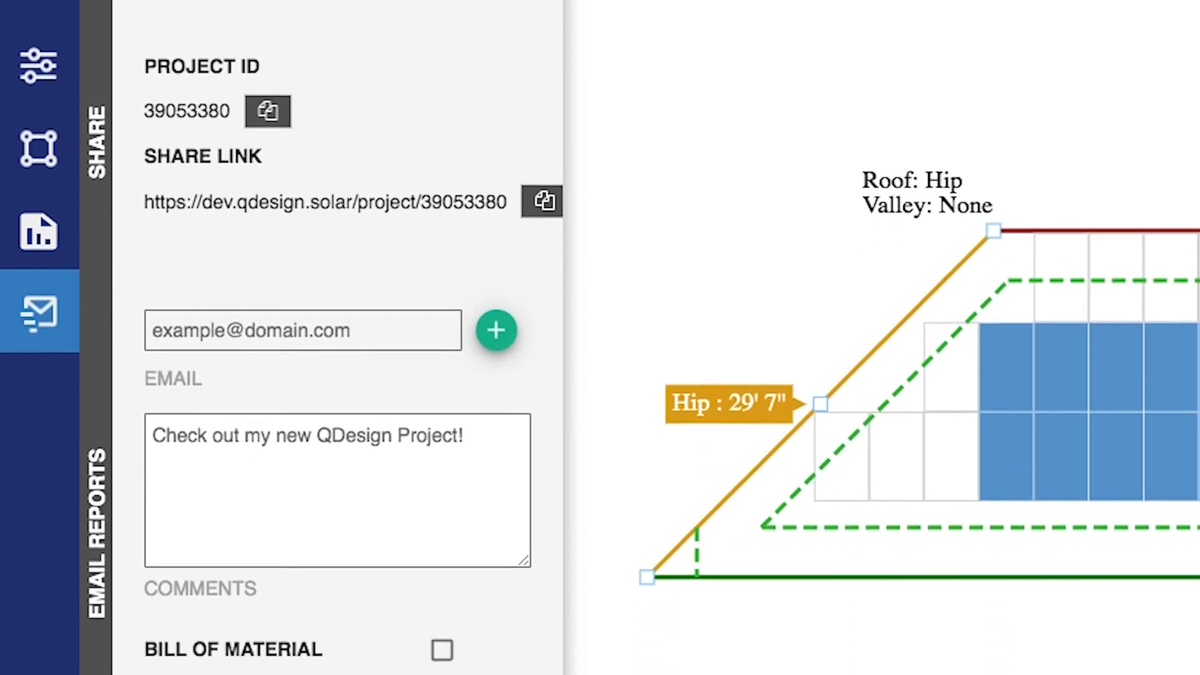
text(emailme@email.com)
key(Tab)
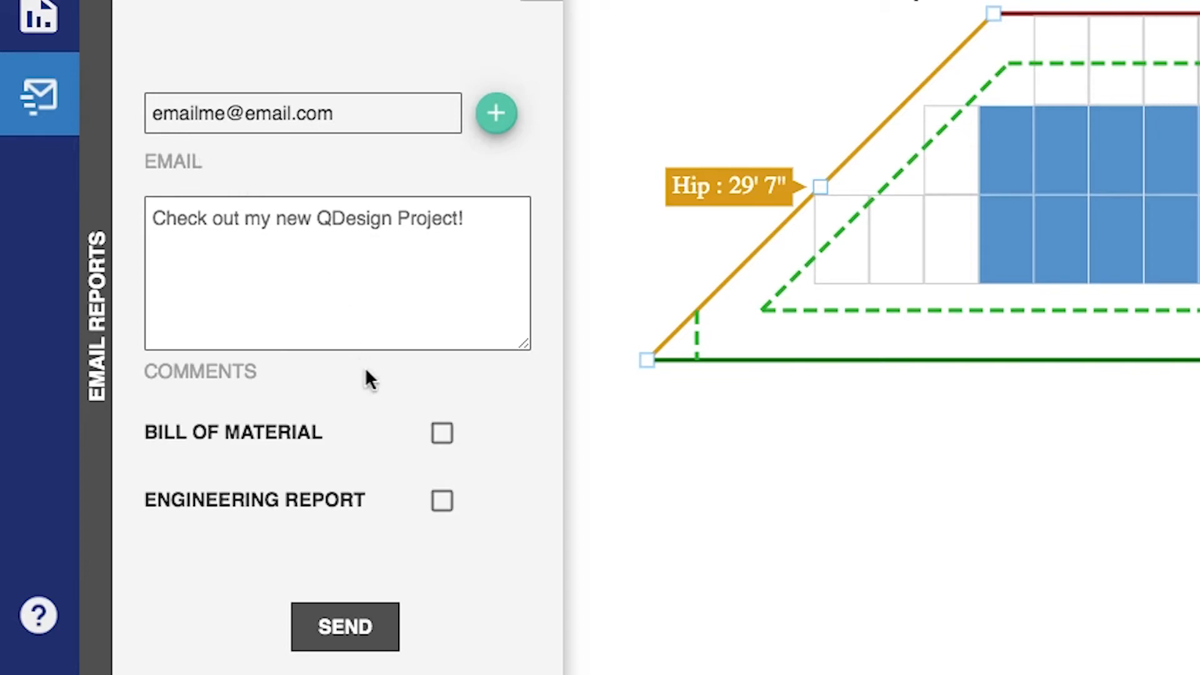
Send the email with the BOM and engineering report, then open the help resources
click(442, 433)
click(444, 501)
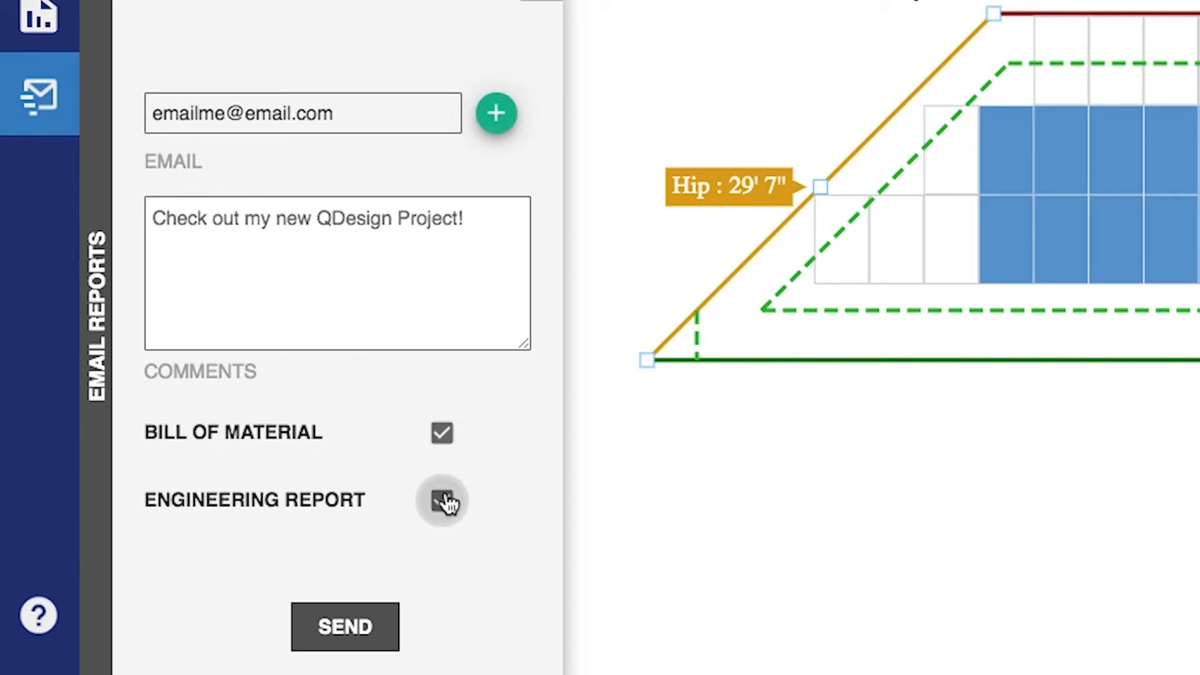
click(388, 630)
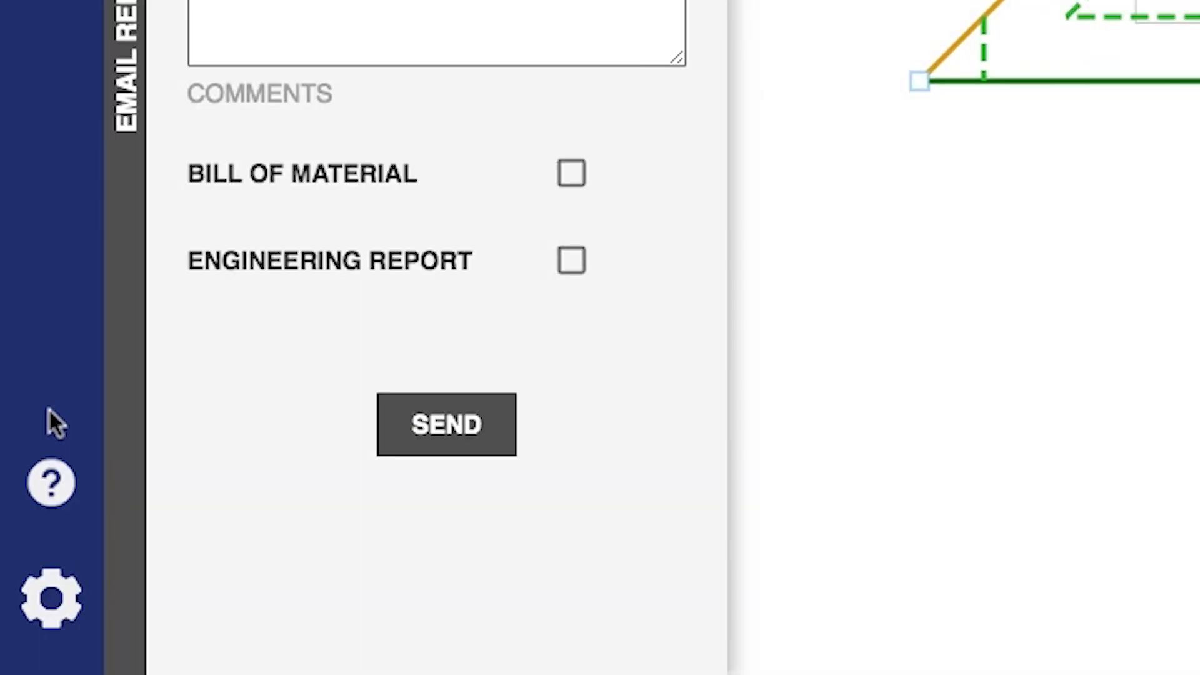
click(43, 480)
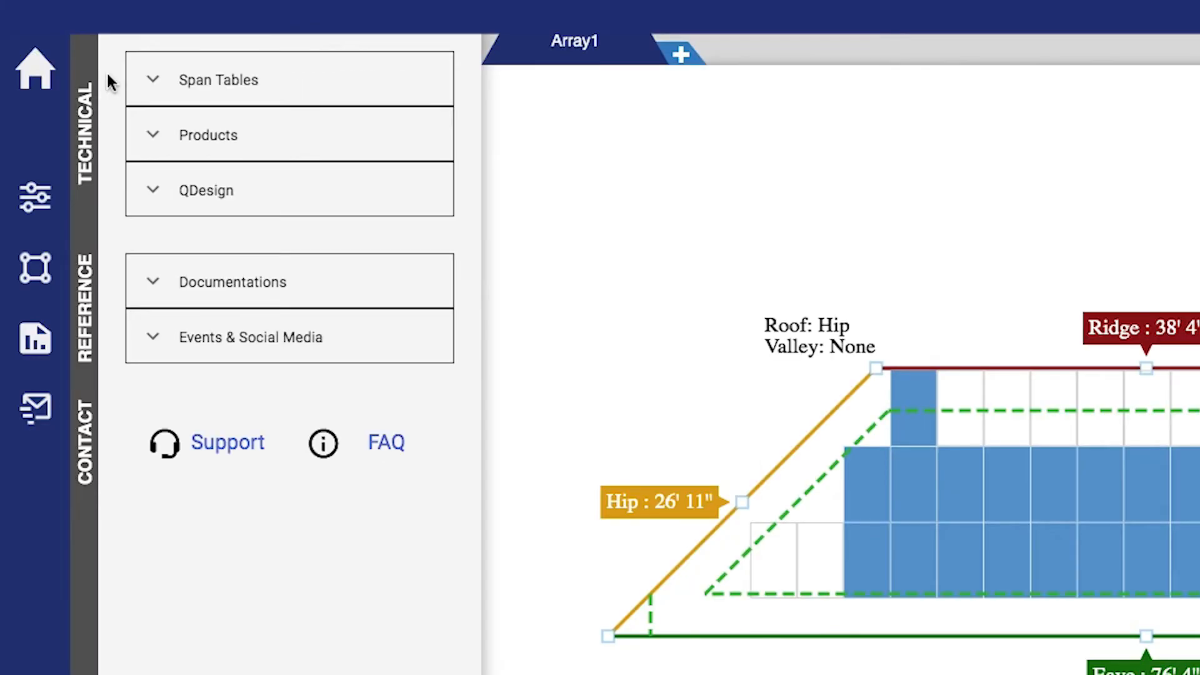
Open the QRail Light span table and expand the Products resources
click(135, 80)
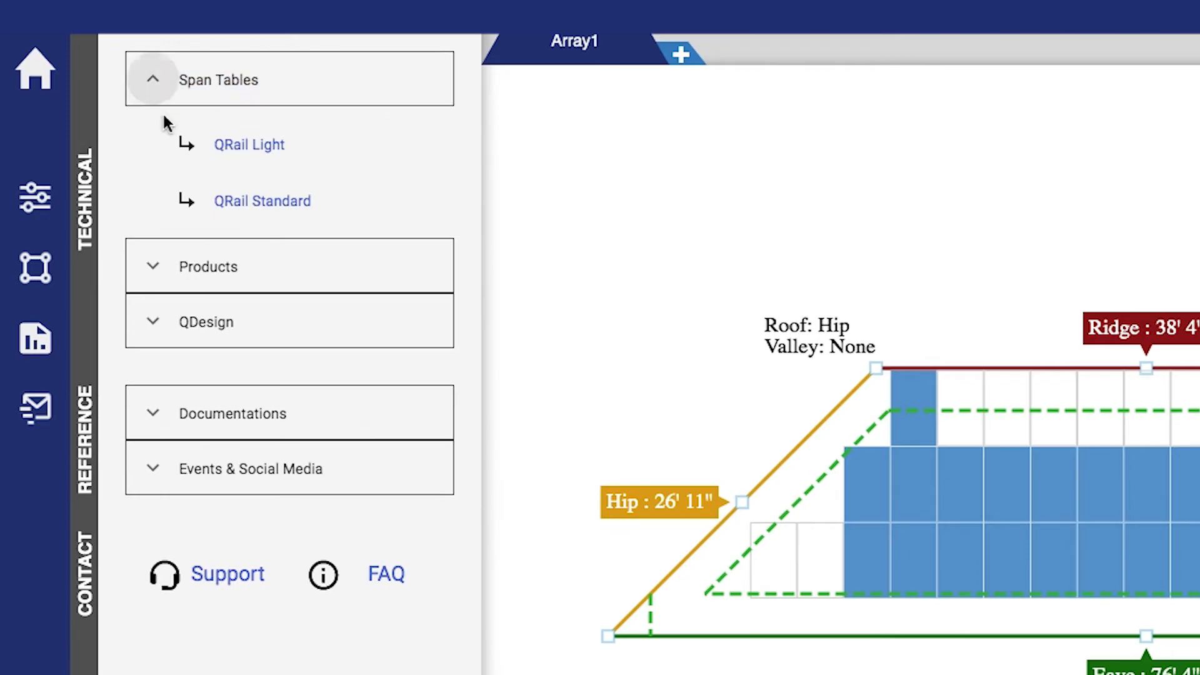
click(241, 145)
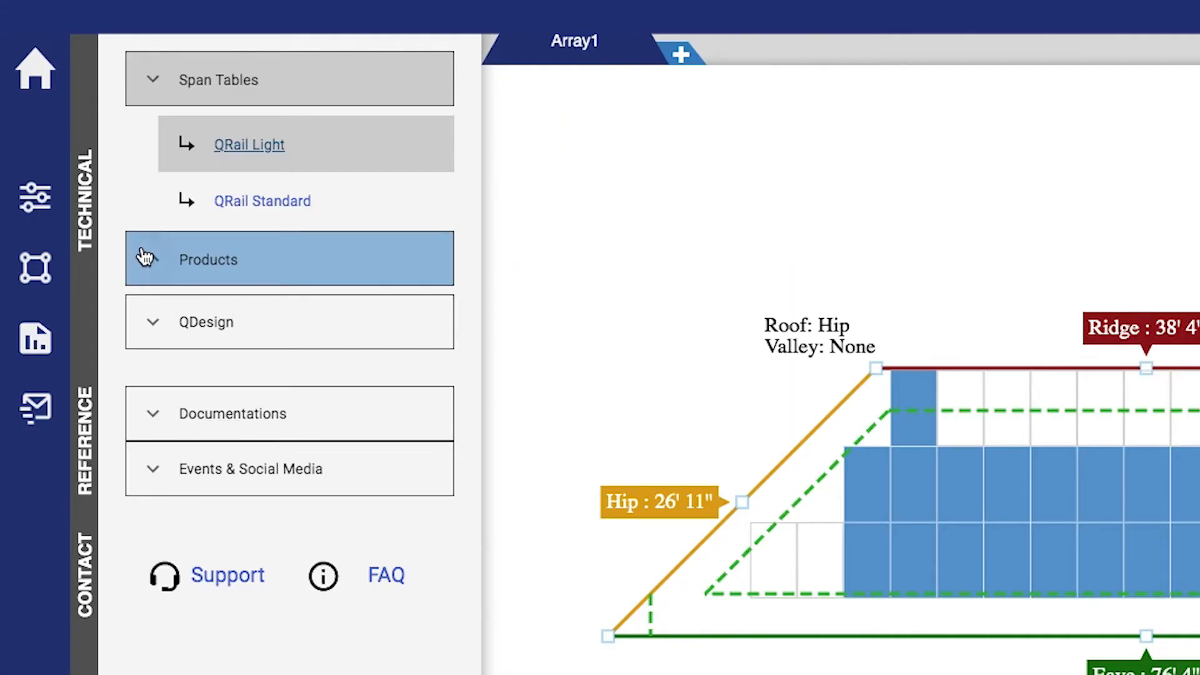
click(144, 255)
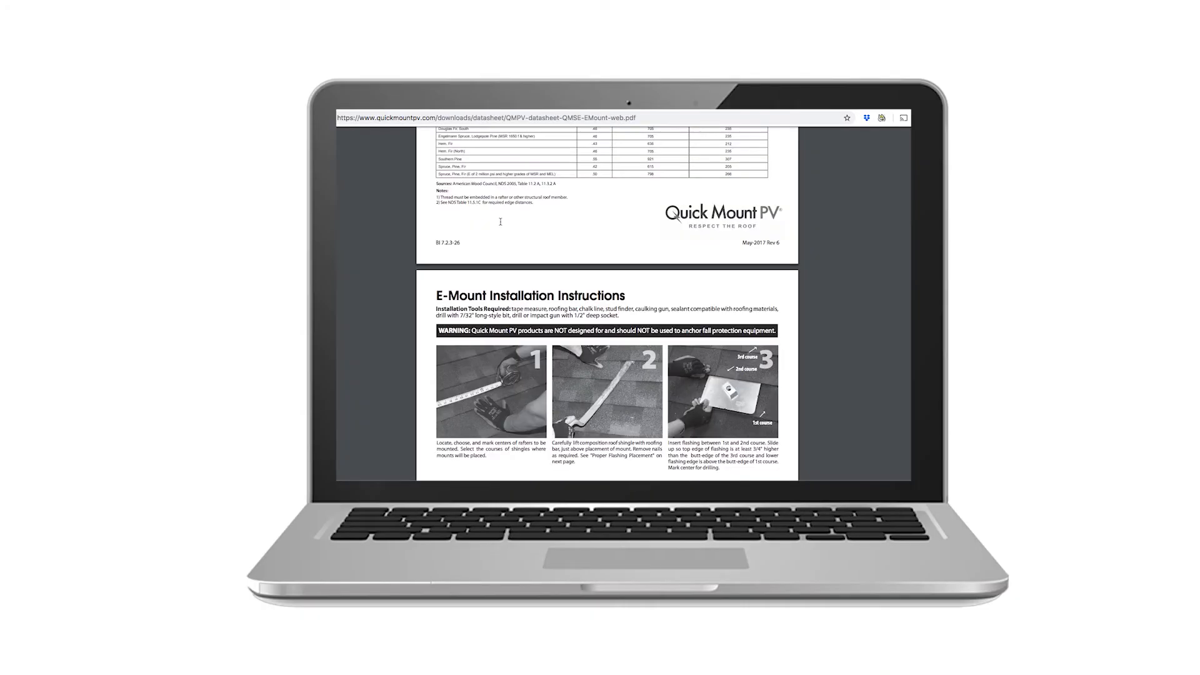
scroll(500, 221, up, 10)
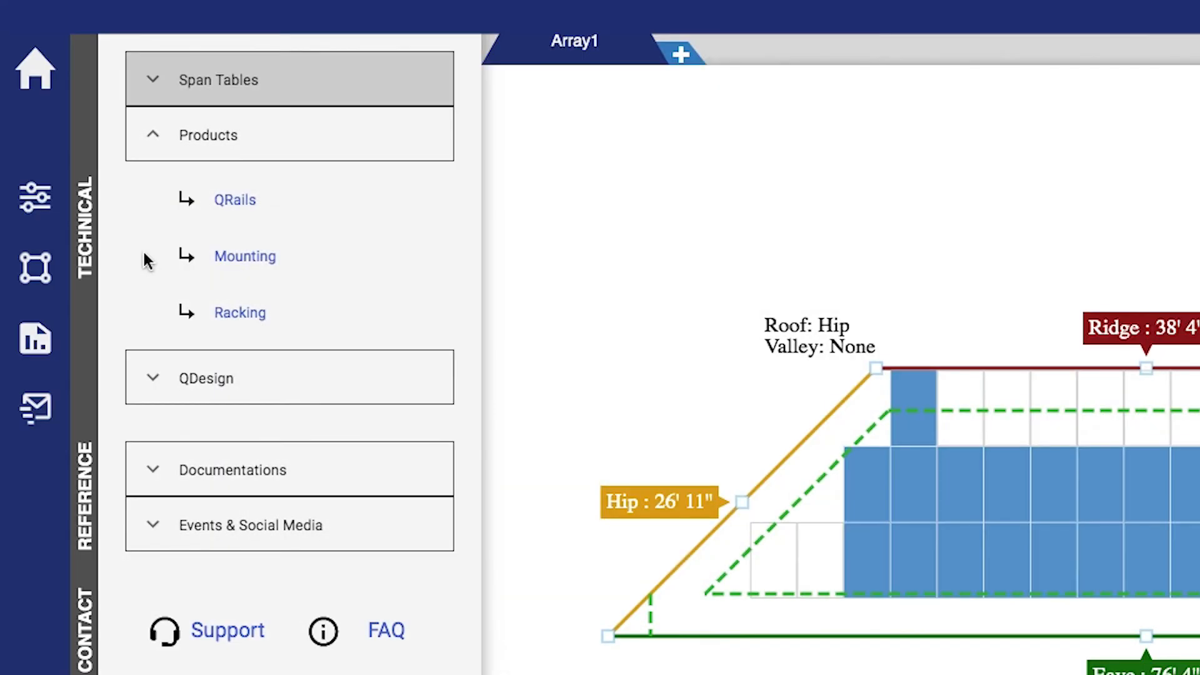
Expand QDesign, Documentation and Events & Social Media, then open the support form
click(145, 378)
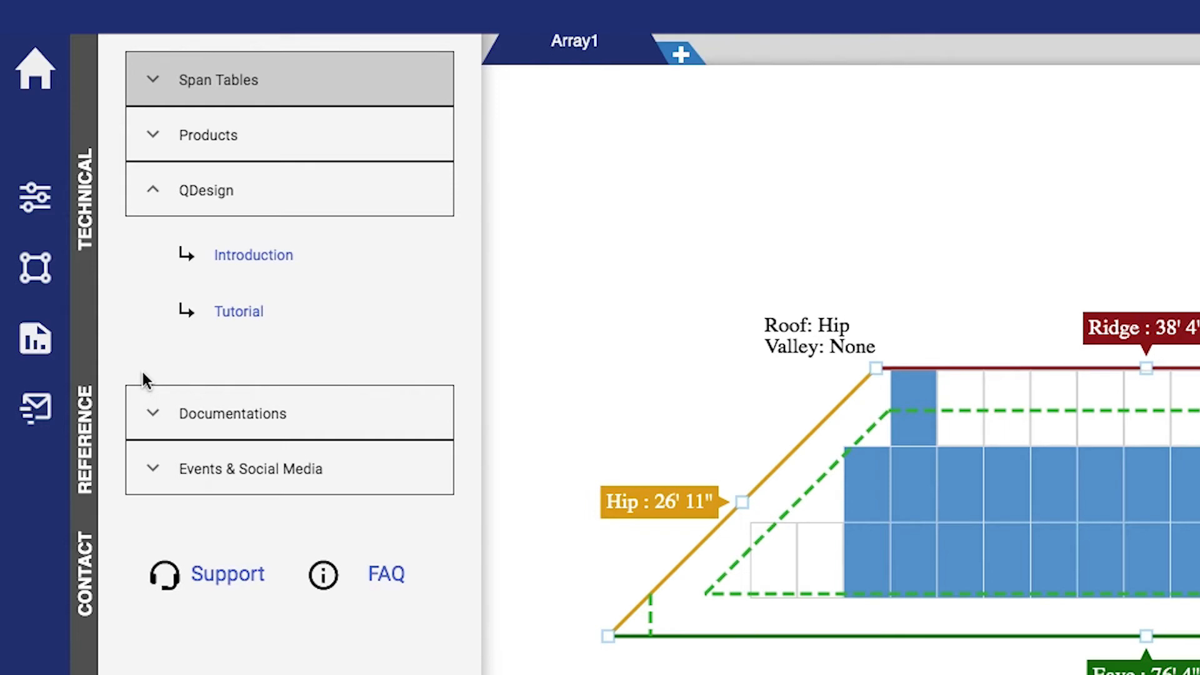
click(145, 409)
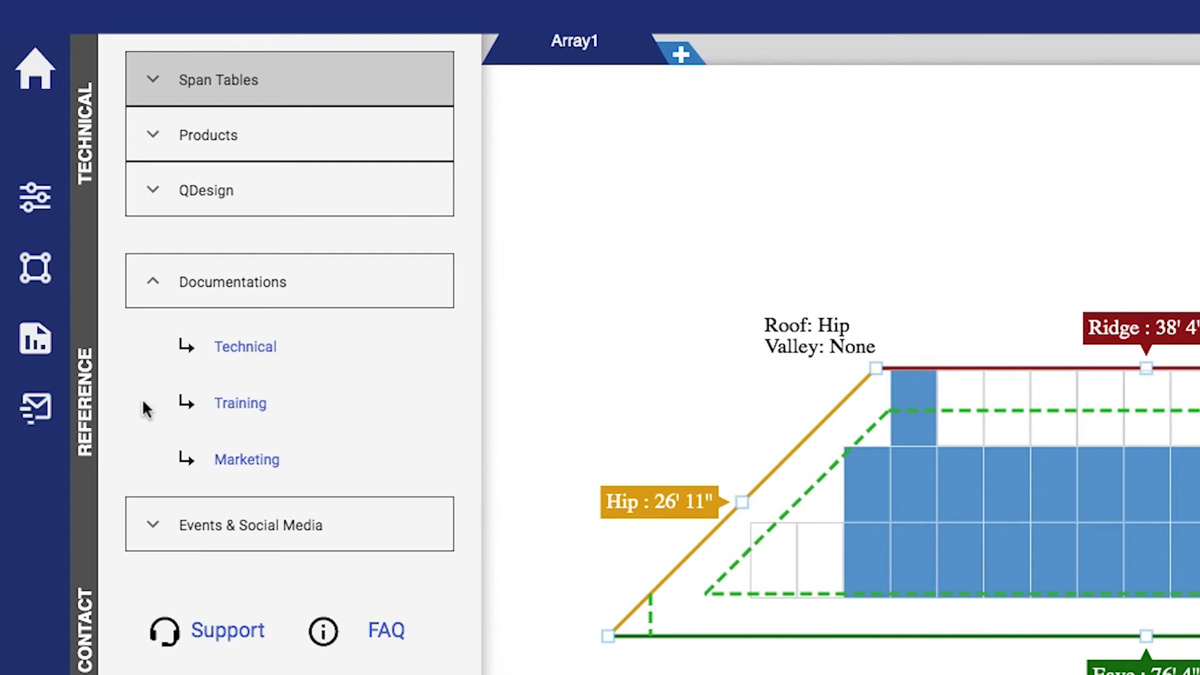
click(145, 508)
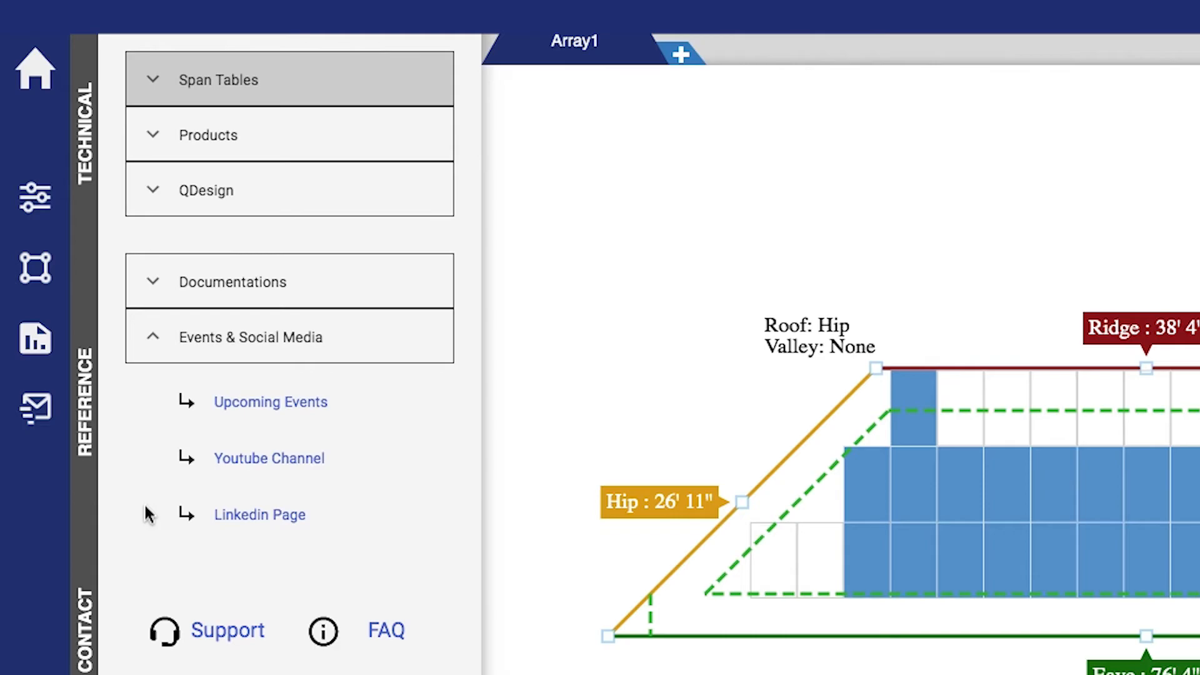
click(222, 628)
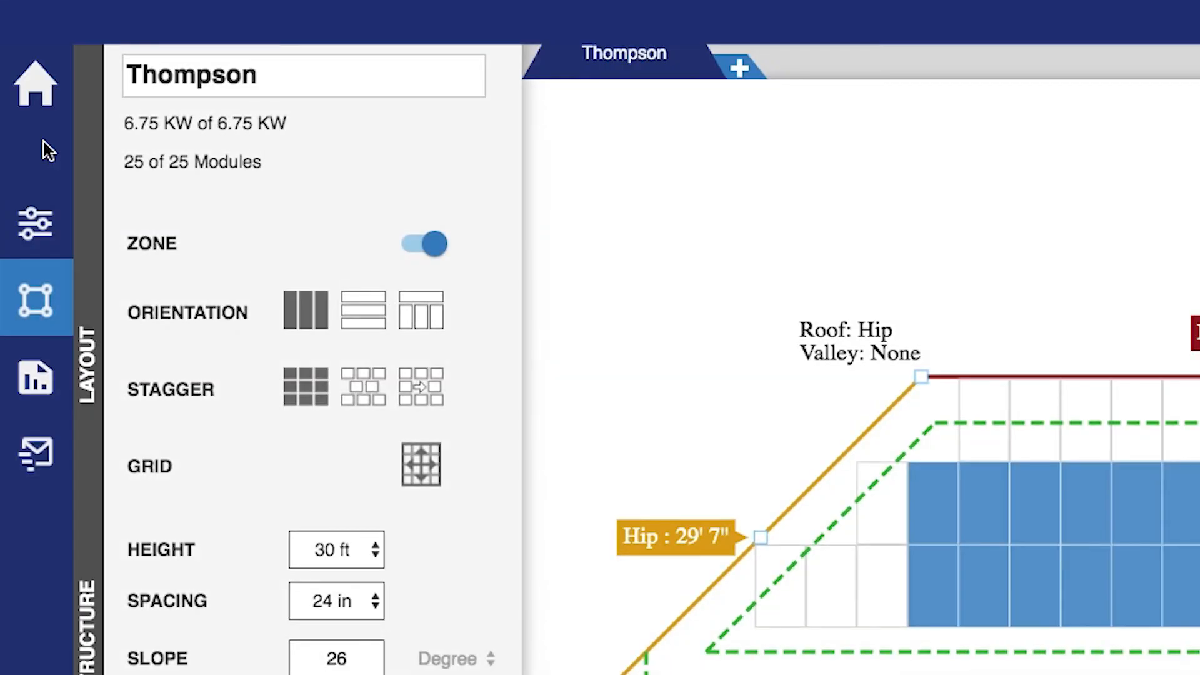
Create the folder 'Test Folder 2' on the dashboard, then list all projects again
click(33, 85)
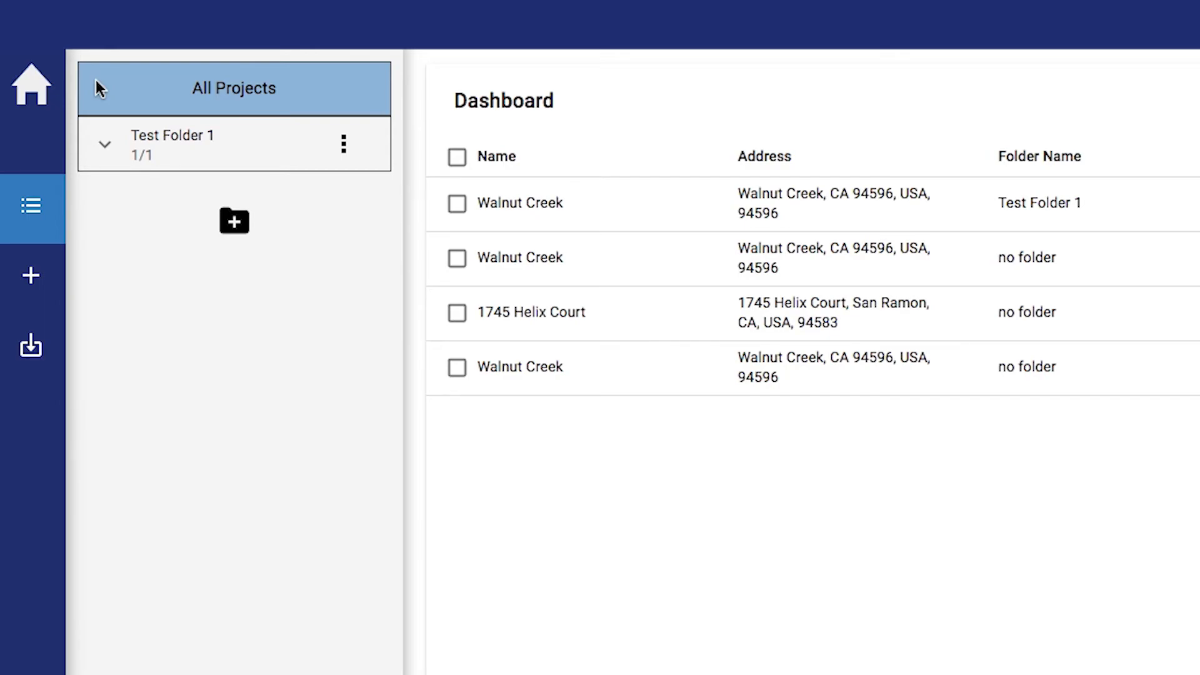
click(99, 135)
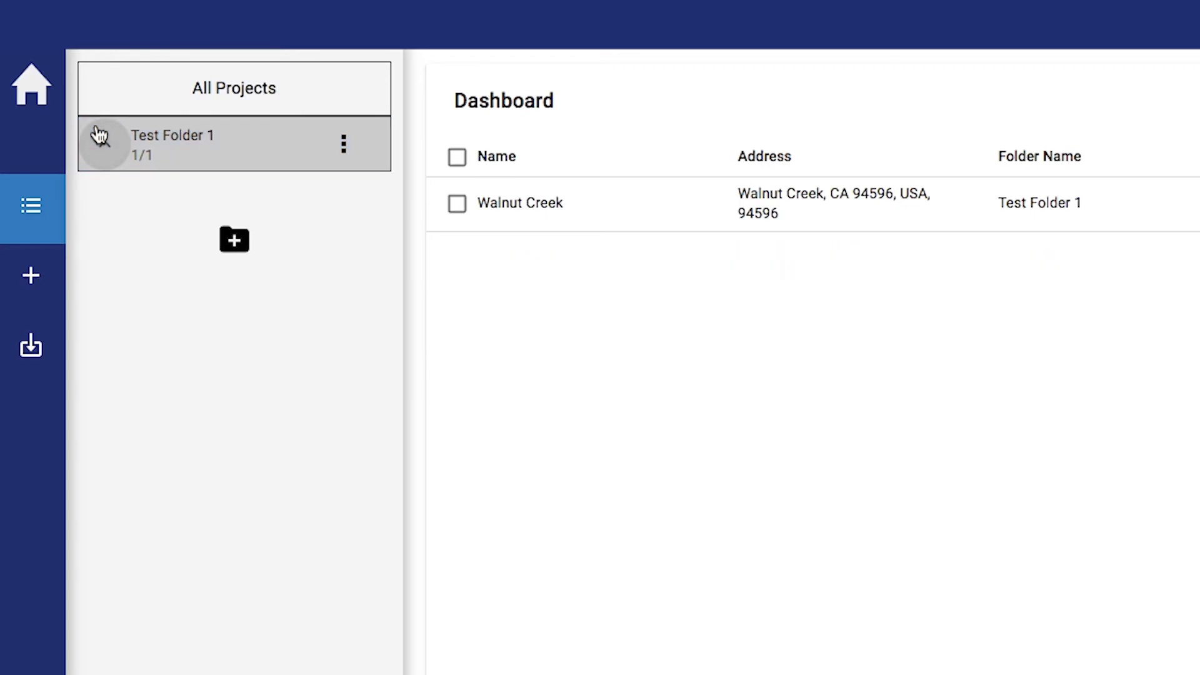
click(235, 240)
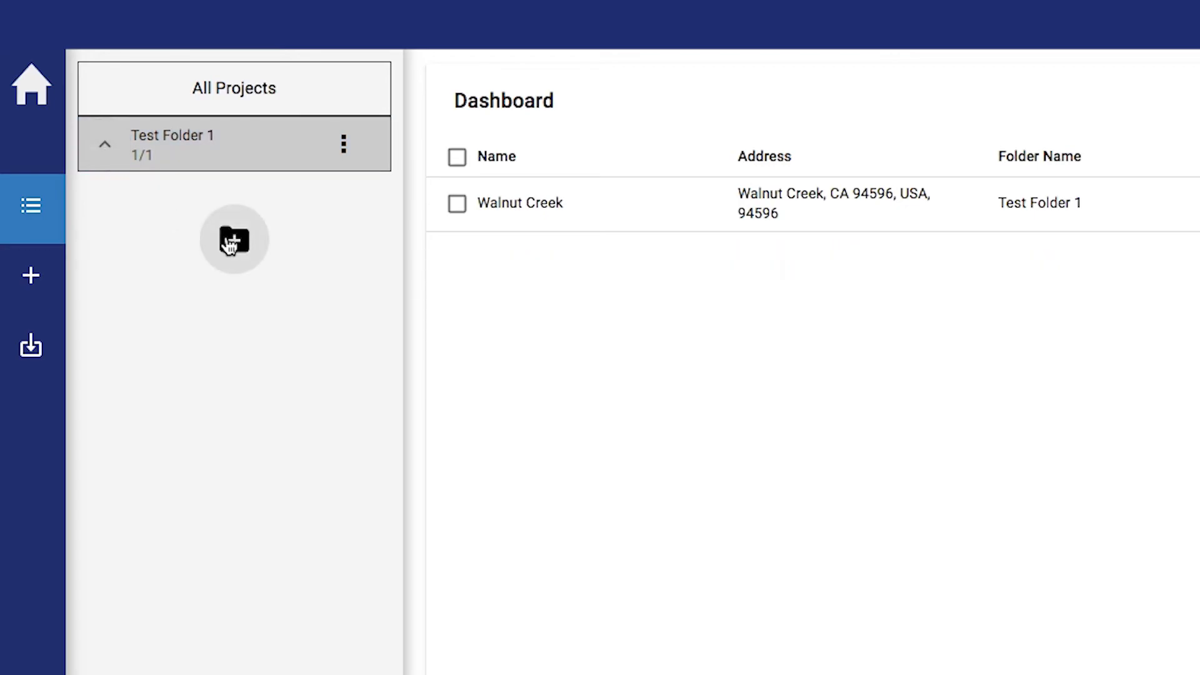
text(Test)
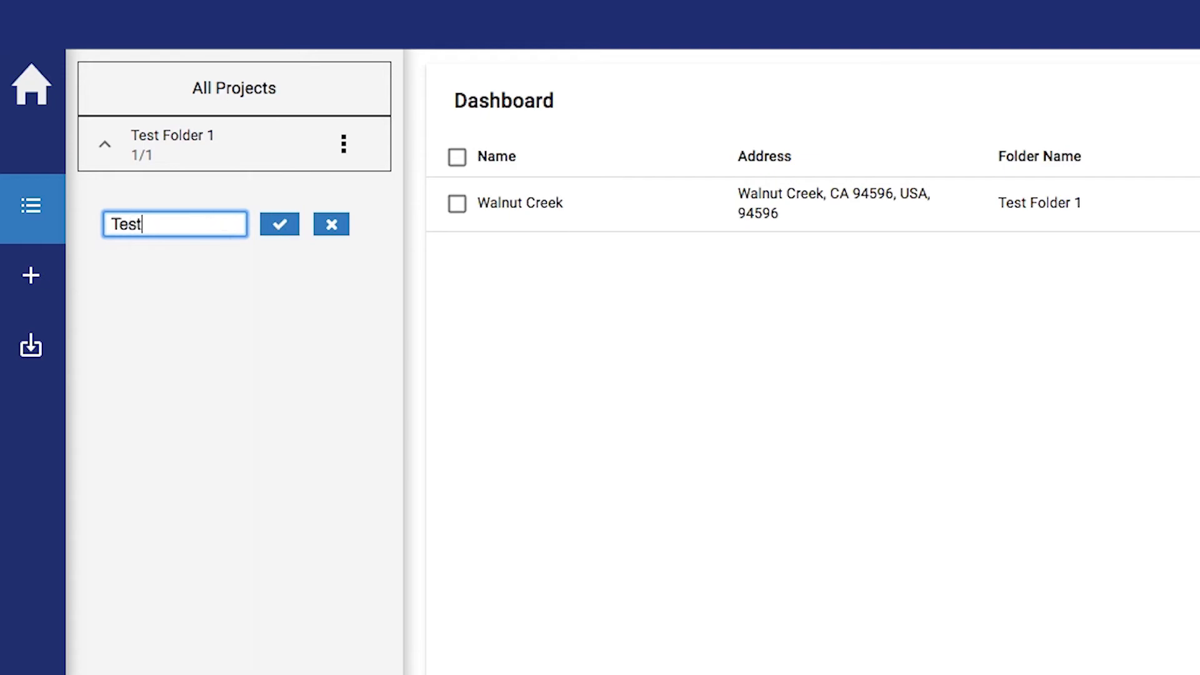
text( Folder 2)
click(279, 225)
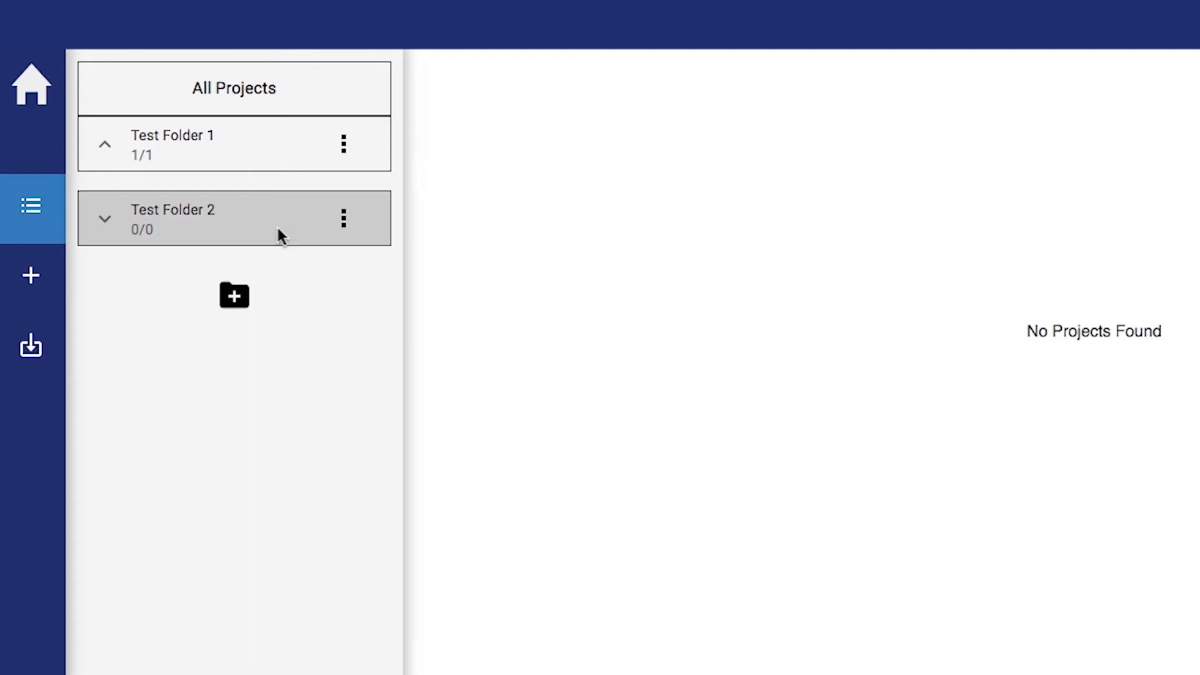
click(345, 228)
click(370, 105)
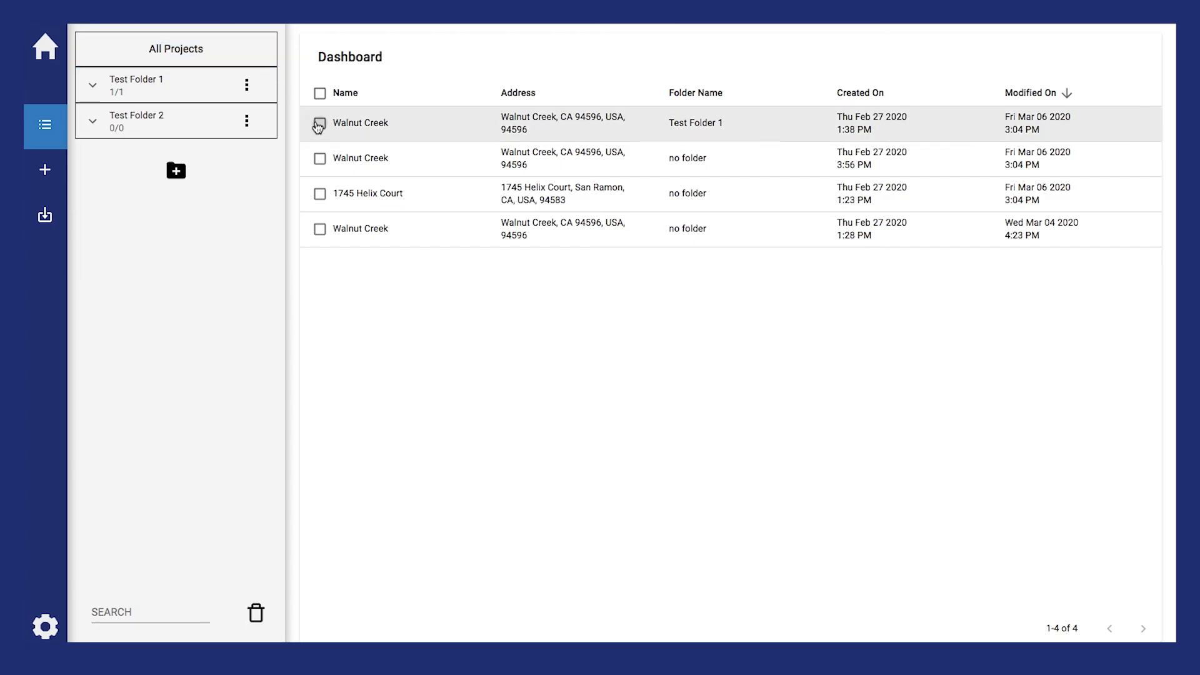
File the first Walnut Creek project into the existing Test Folder 2
click(319, 125)
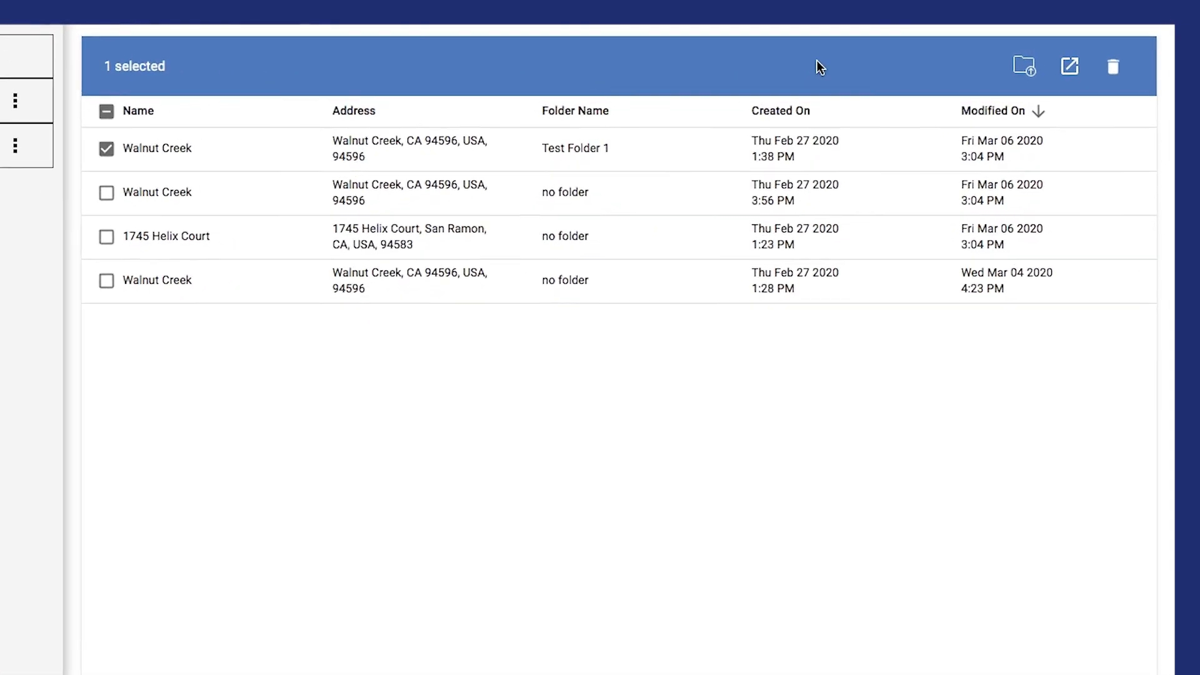
click(962, 84)
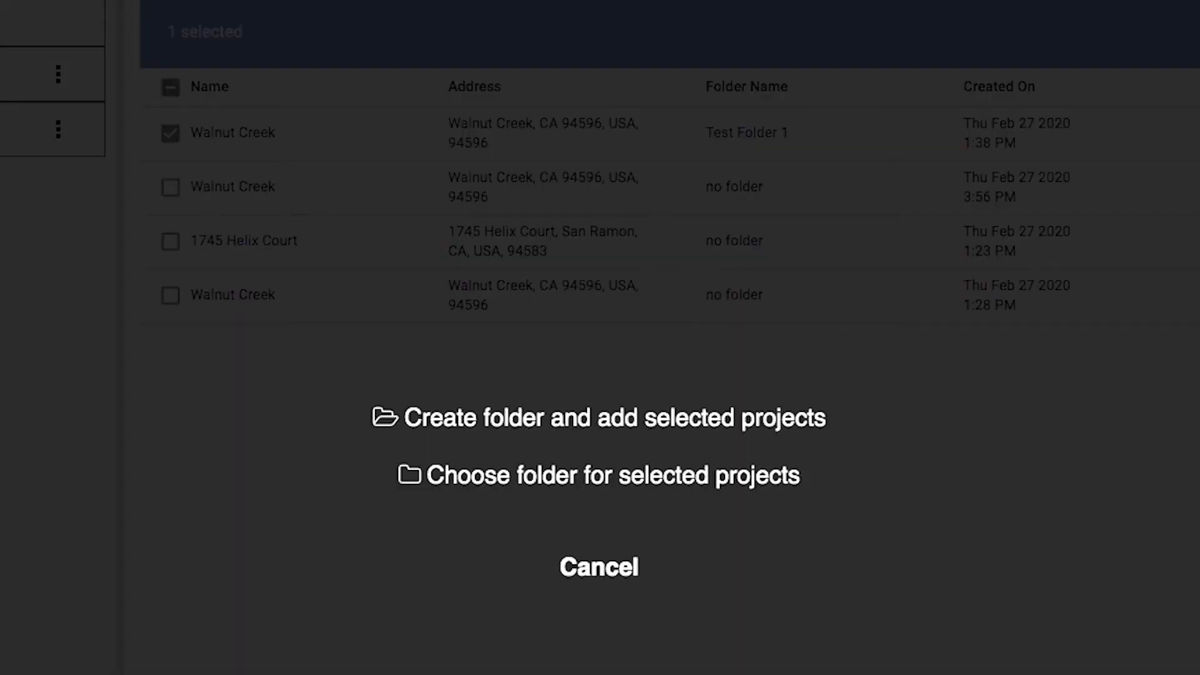
click(752, 480)
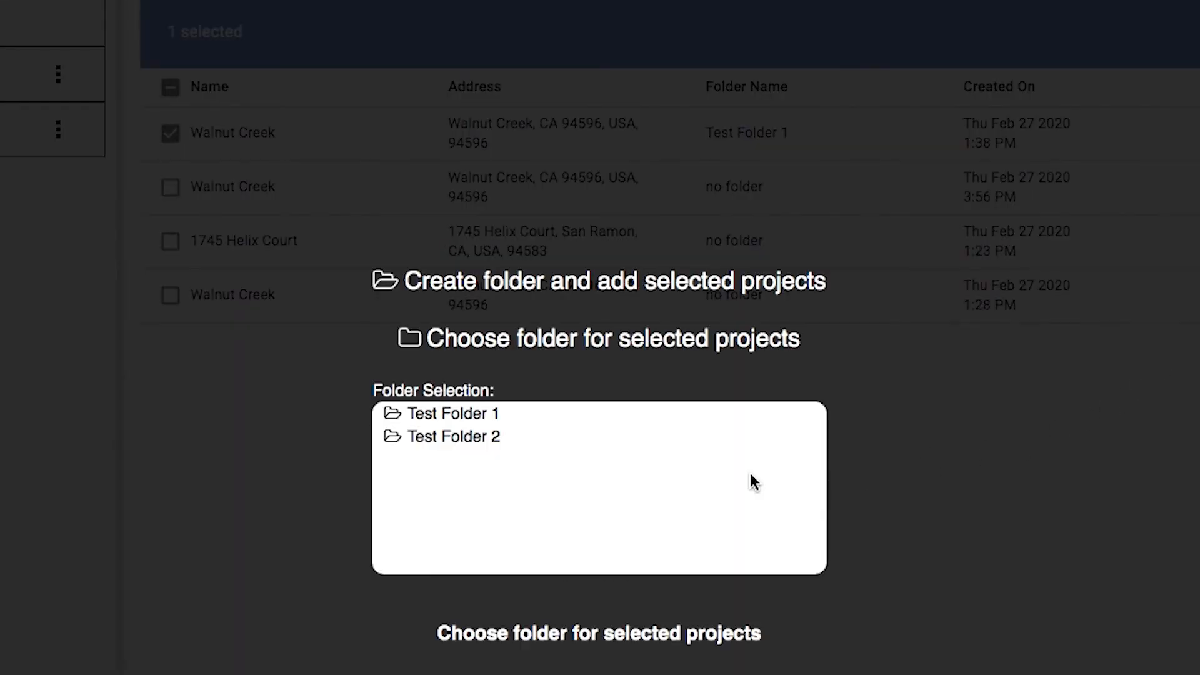
click(505, 437)
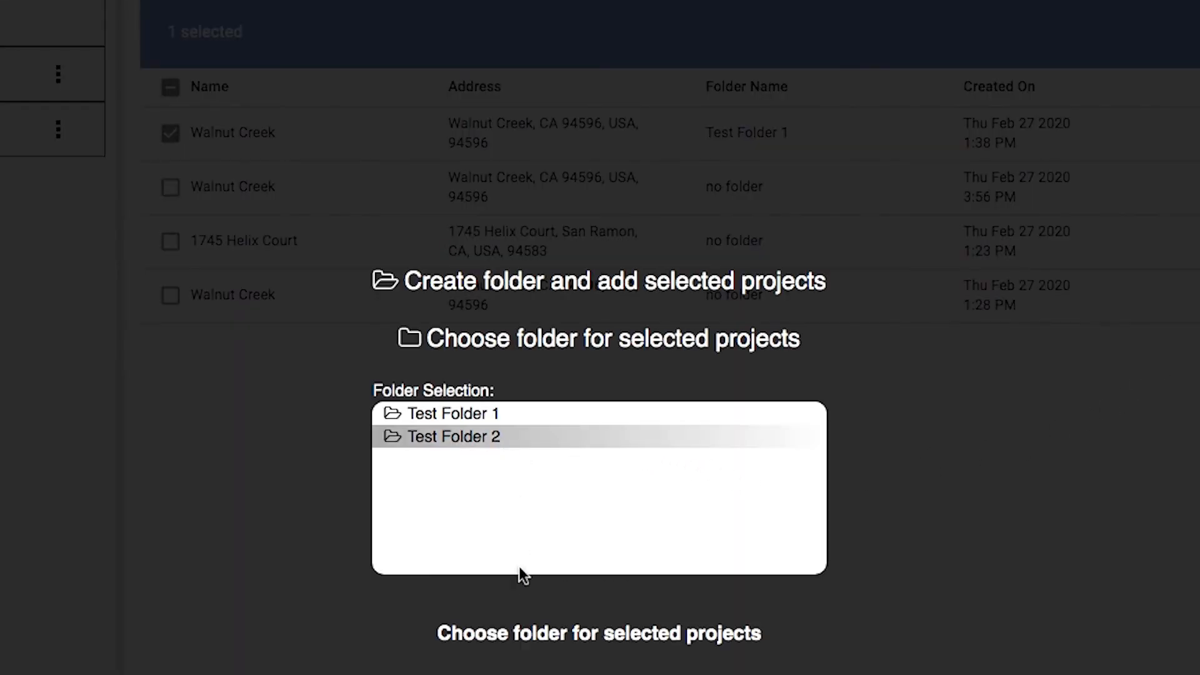
click(536, 634)
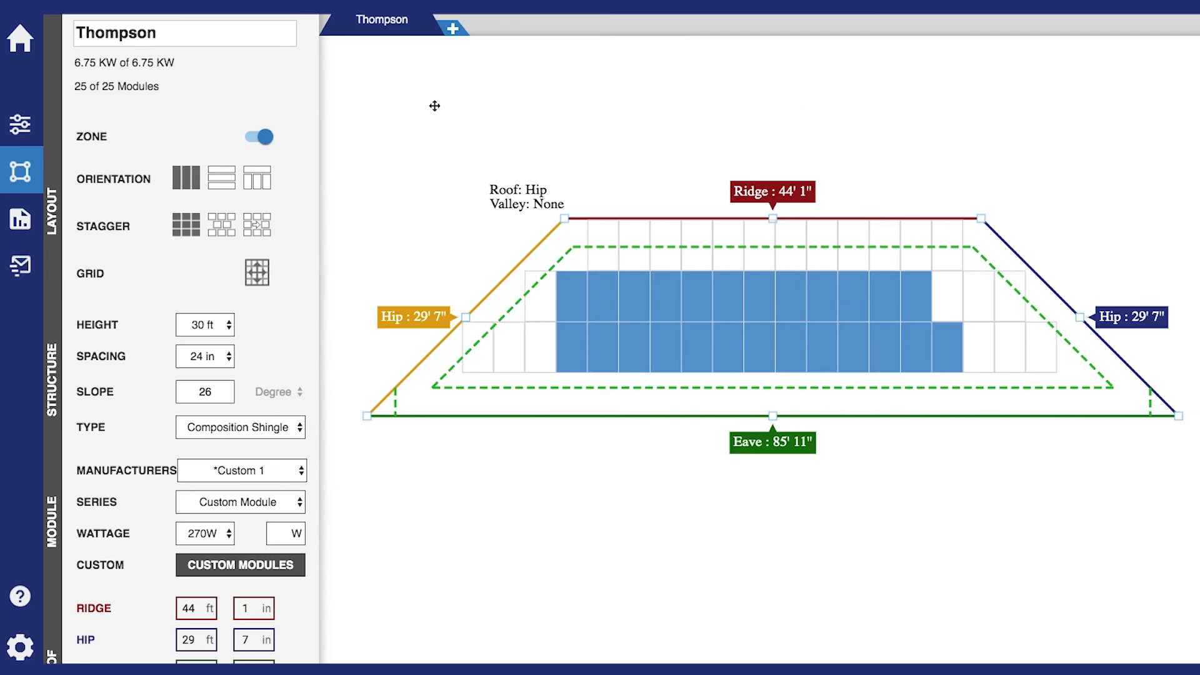
Delete that Walnut Creek project from the dashboard and view the trashed projects list
click(21, 43)
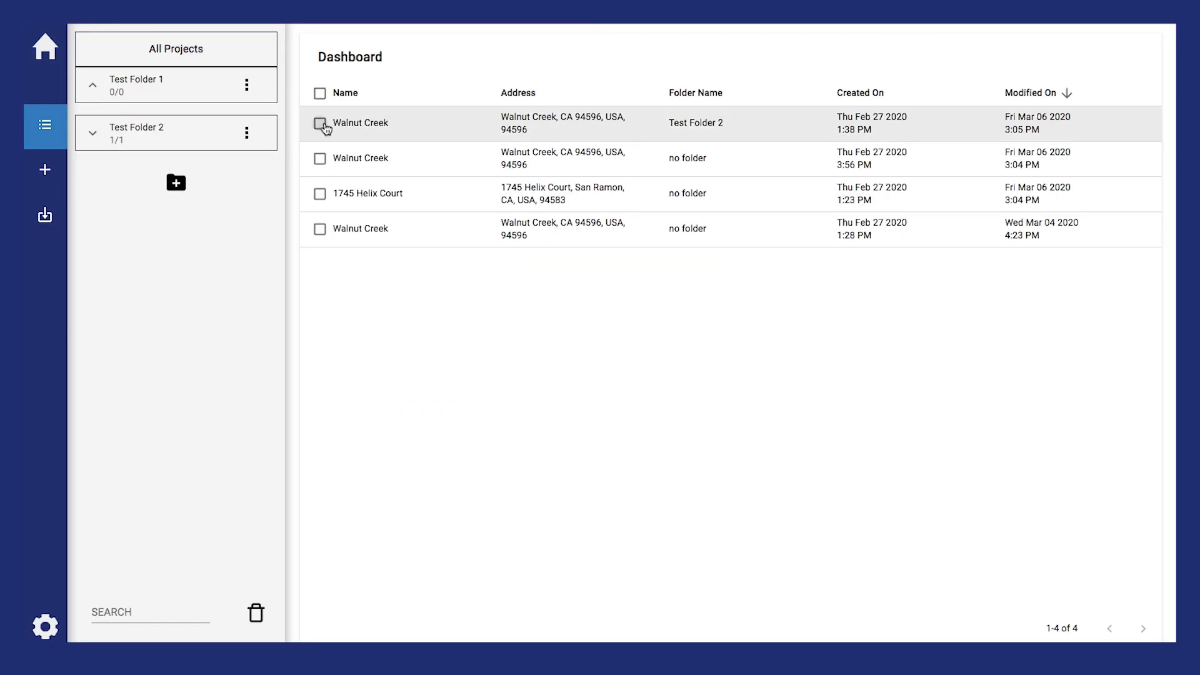
click(320, 123)
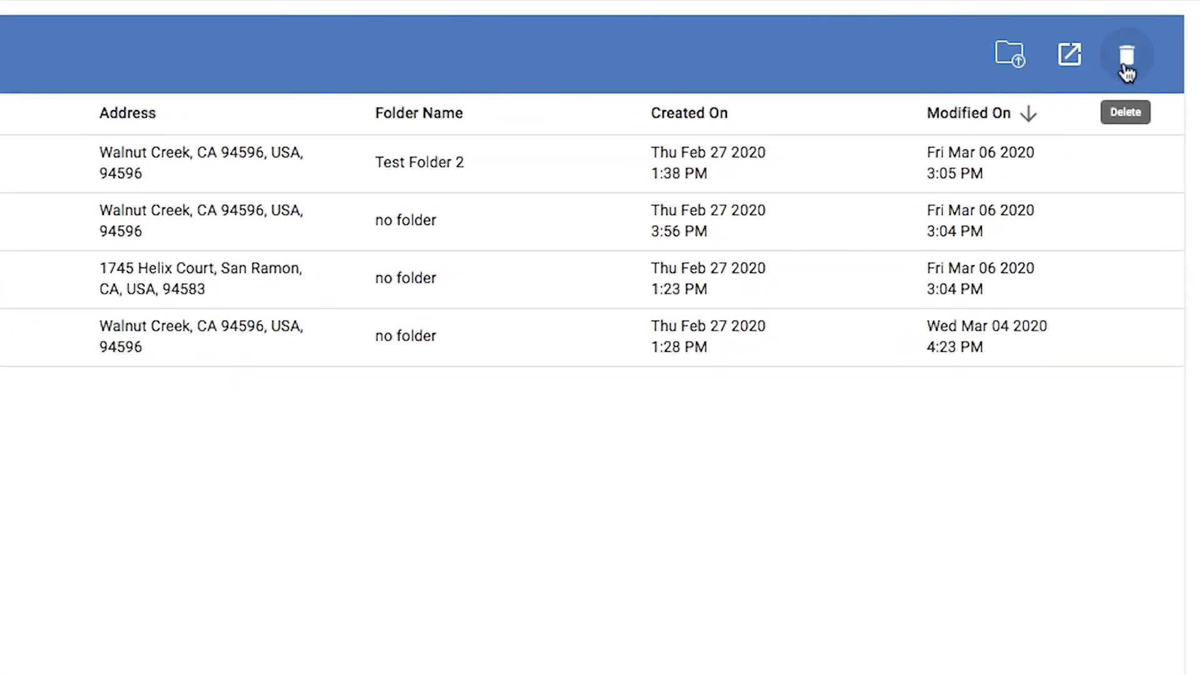
click(1126, 59)
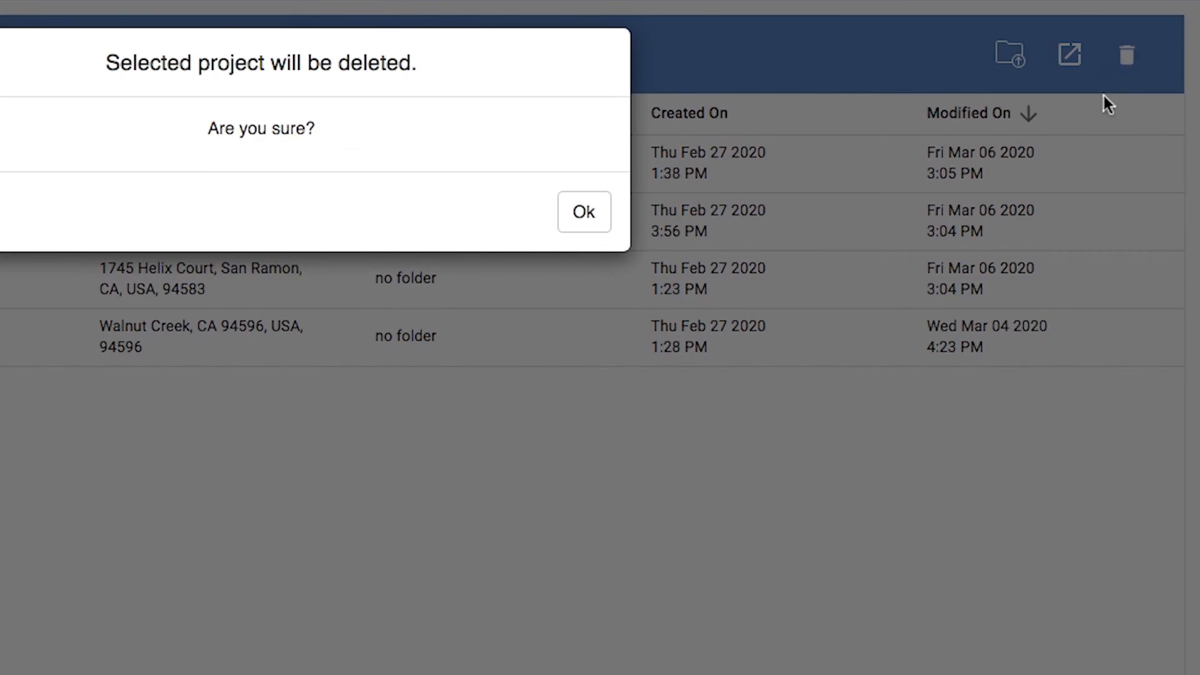
click(595, 214)
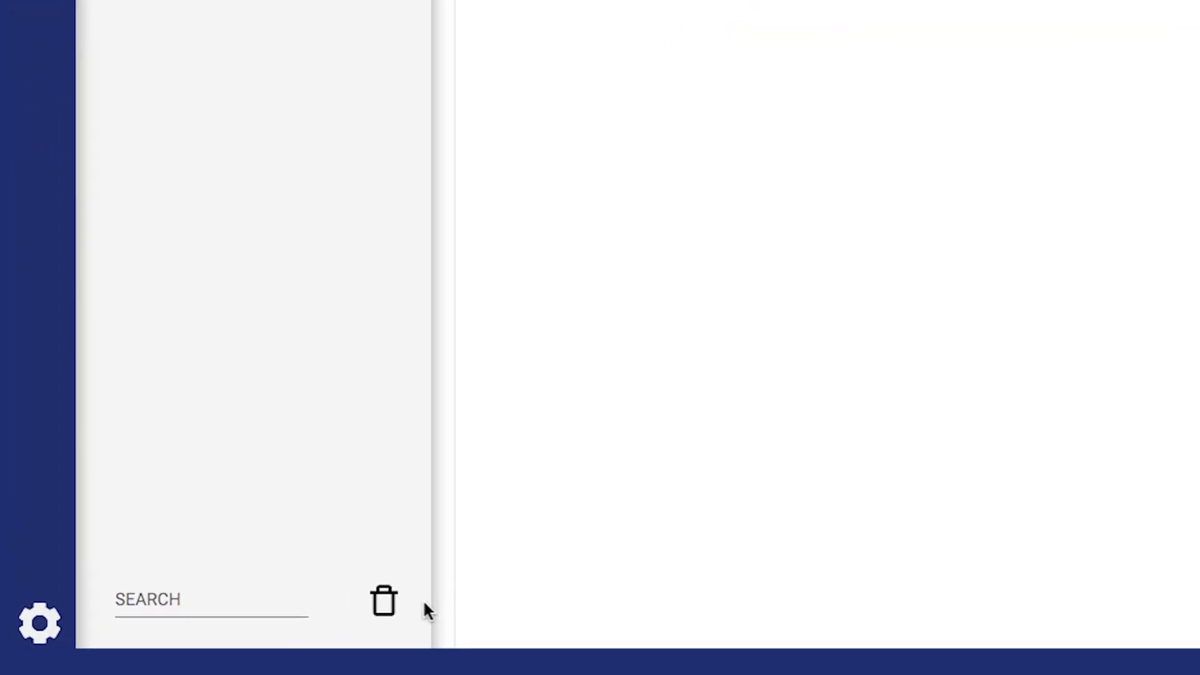
click(384, 605)
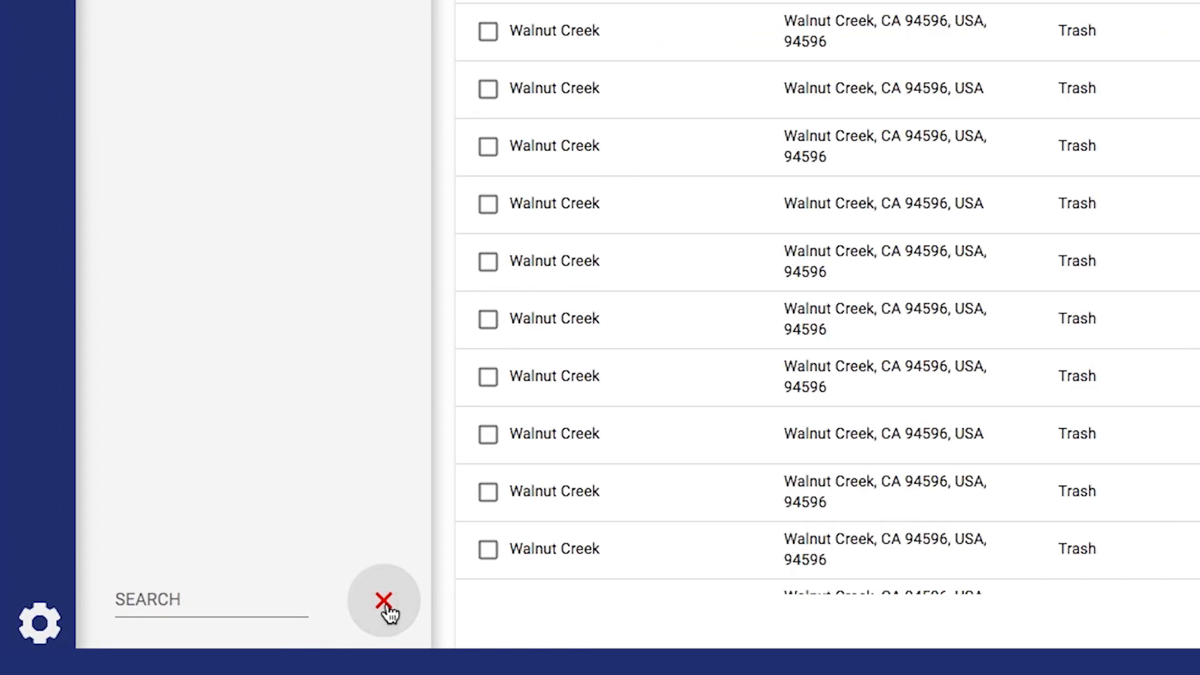